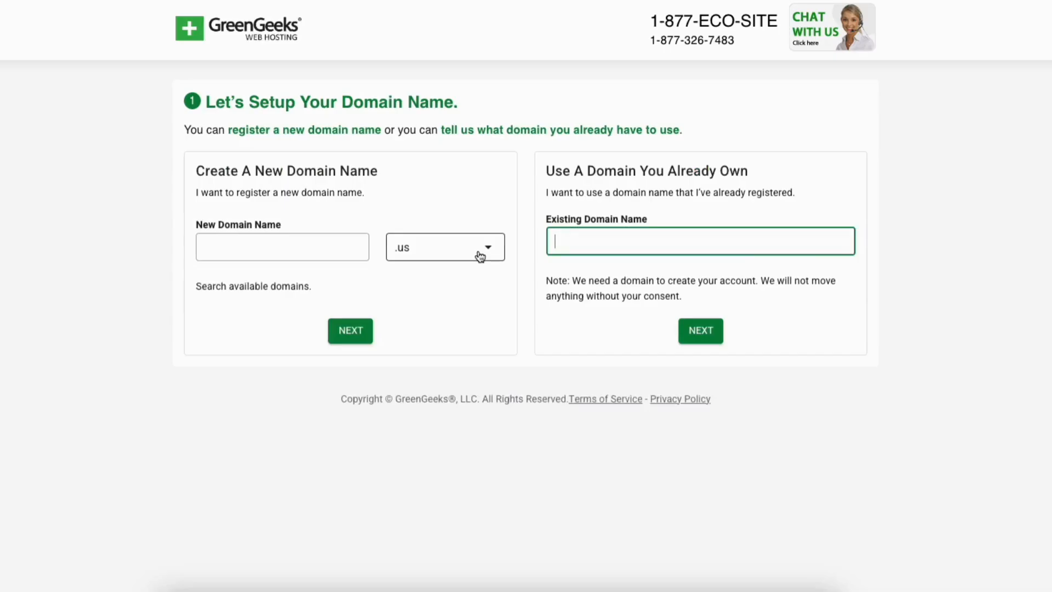
# - Select .com as the extension for the new domain name
pyautogui.click(480, 256)
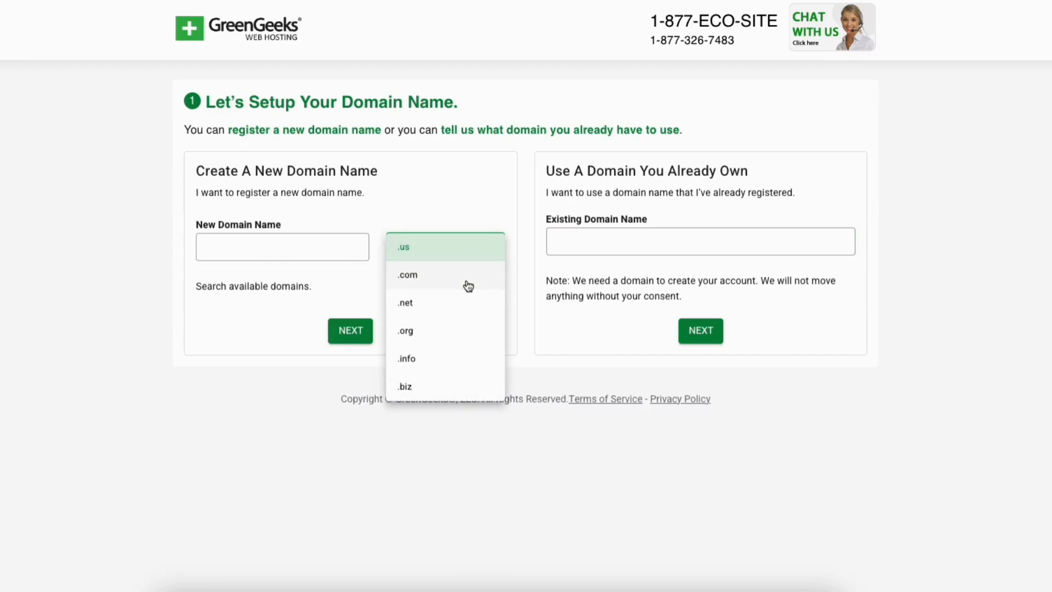
pyautogui.click(467, 281)
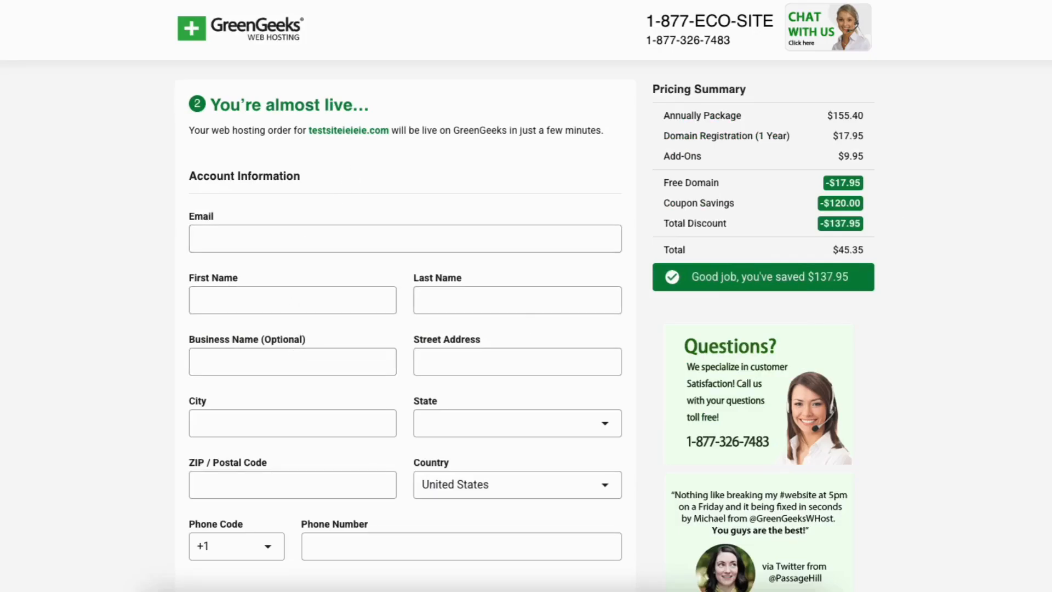
# - Choose the Ecosite Lite 25 - Annually - $2.95/month account plan and keep United States as the server location
pyautogui.scroll(-10, 394, 165)
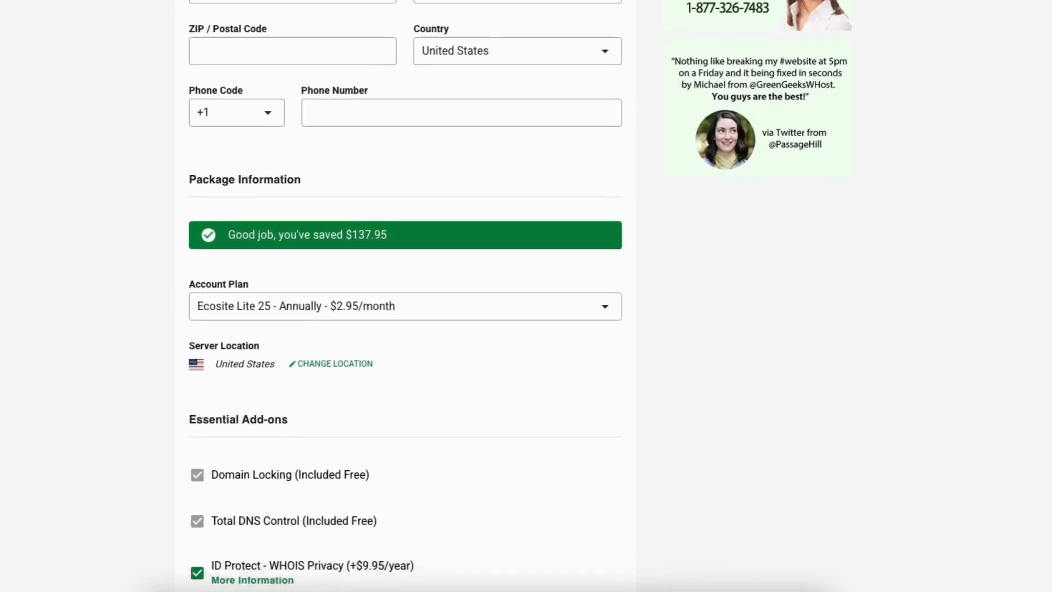
pyautogui.click(378, 157)
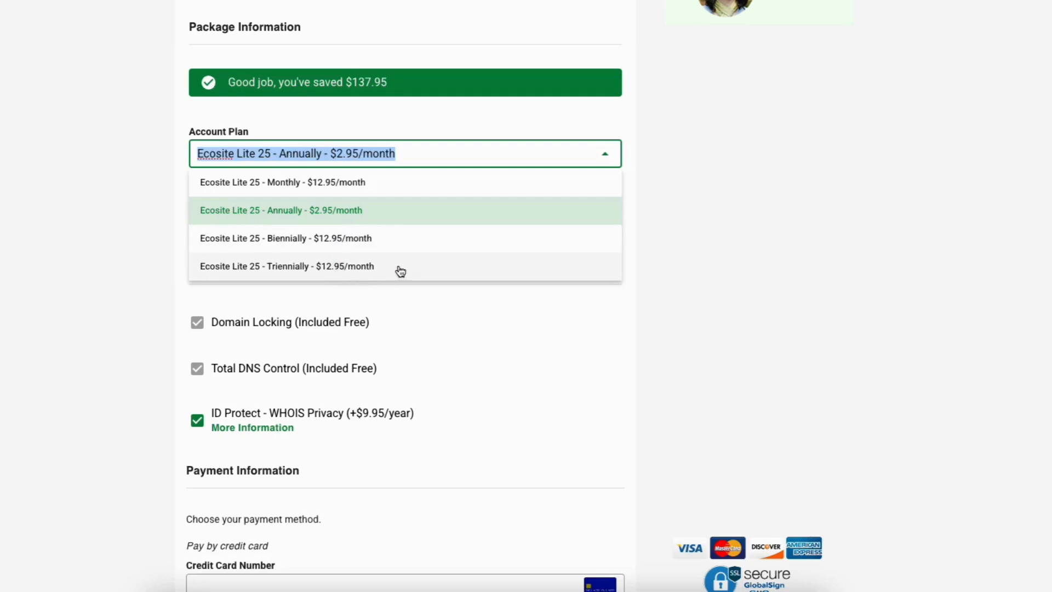
pyautogui.click(384, 212)
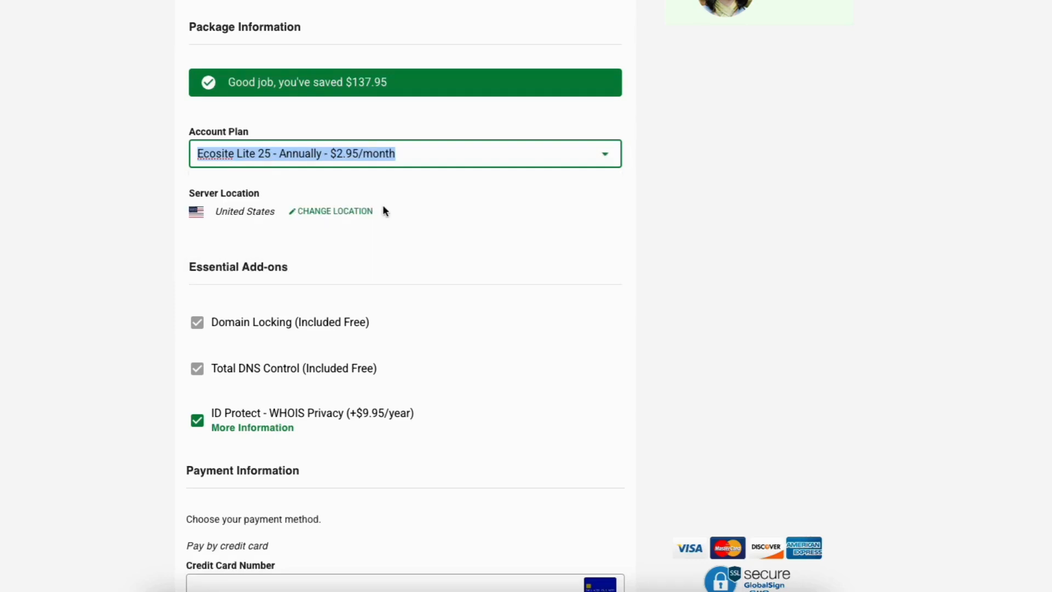
pyautogui.click(333, 214)
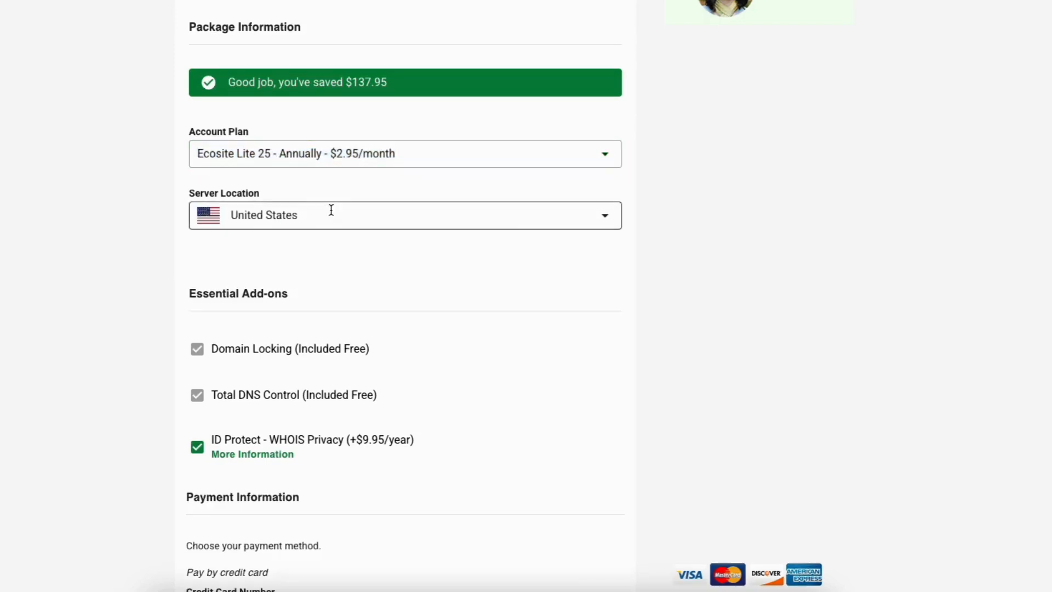
pyautogui.click(328, 214)
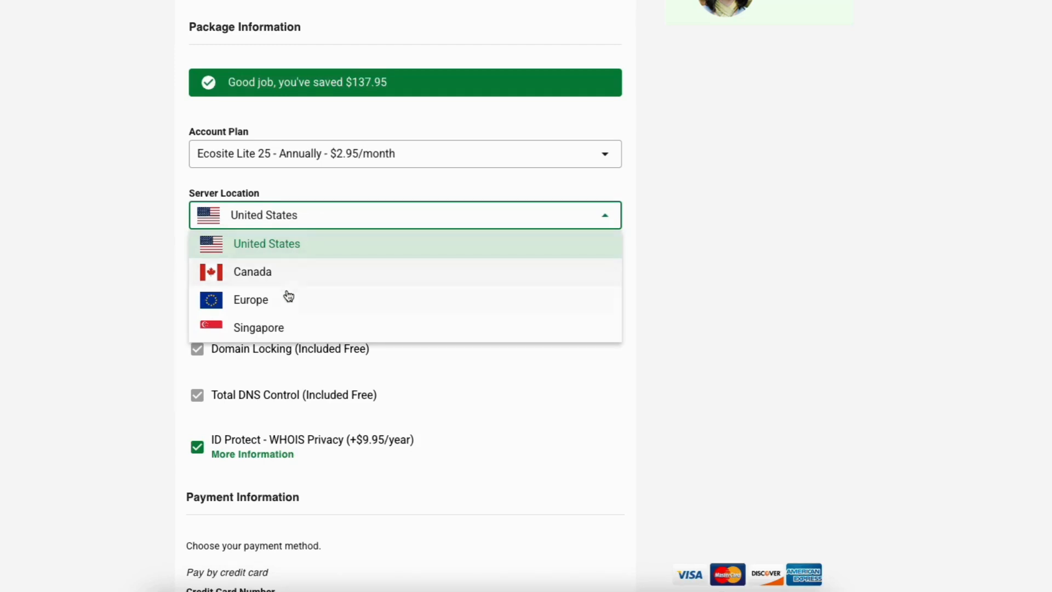
pyautogui.click(137, 321)
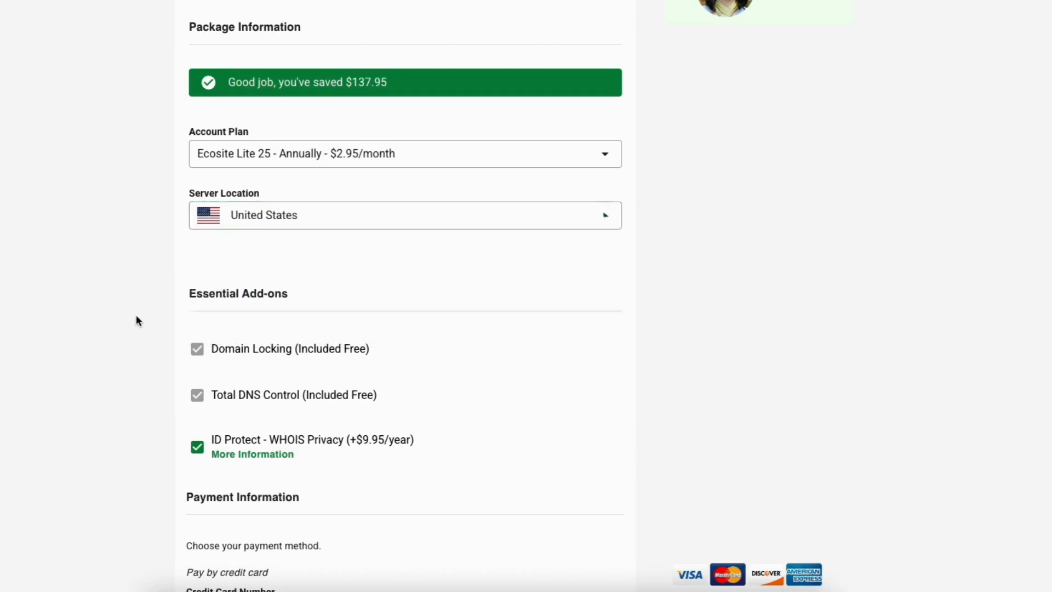
# - Remove the ID Protect - WHOIS Privacy add-on from the order and check the pricing summary
pyautogui.scroll(-3, 405, 296)
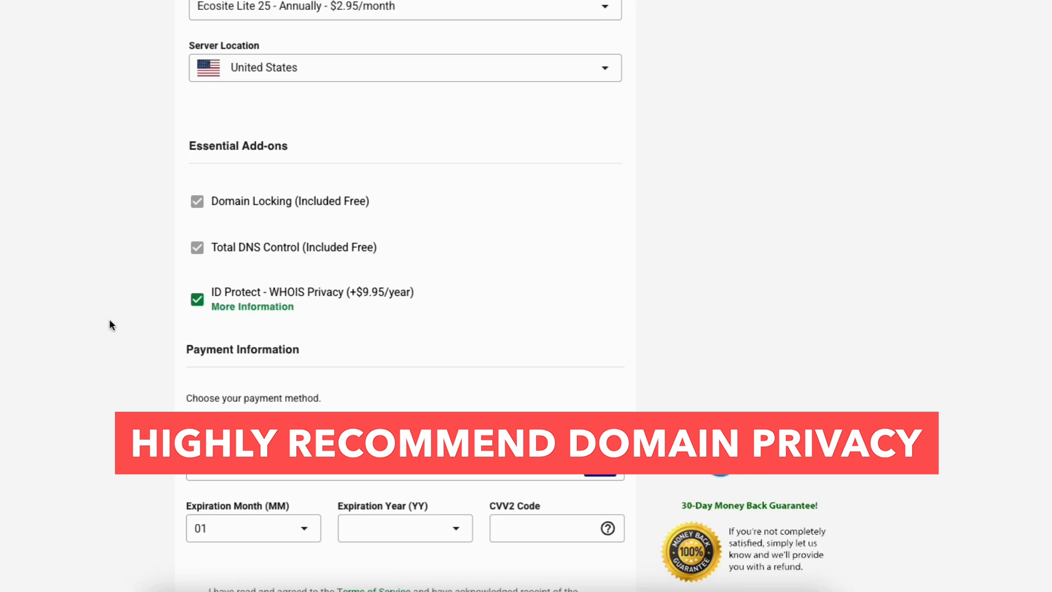
pyautogui.click(200, 302)
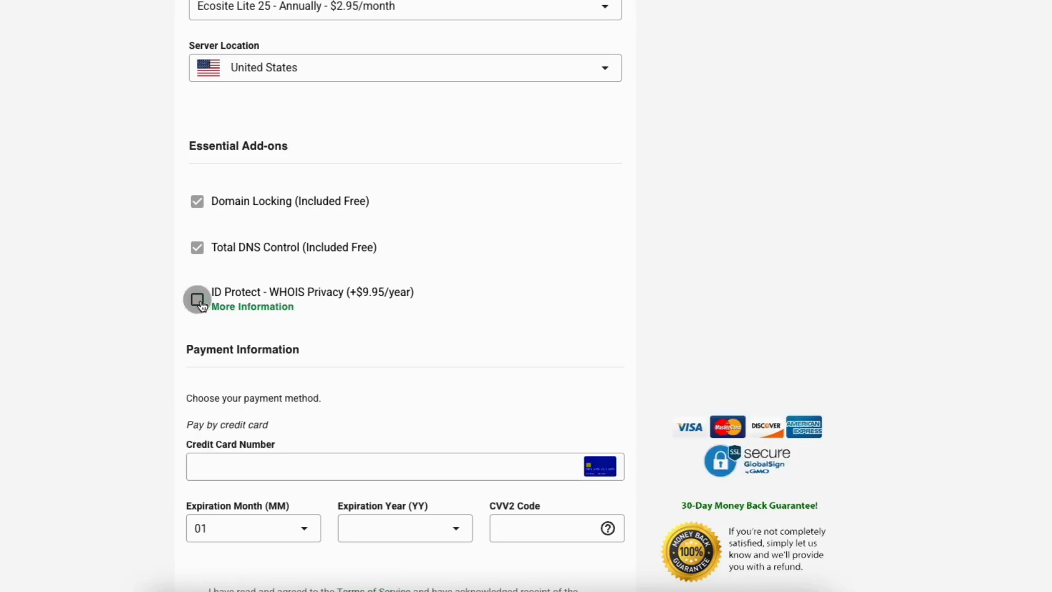
pyautogui.click(196, 302)
pyautogui.scroll(10, 406, 296)
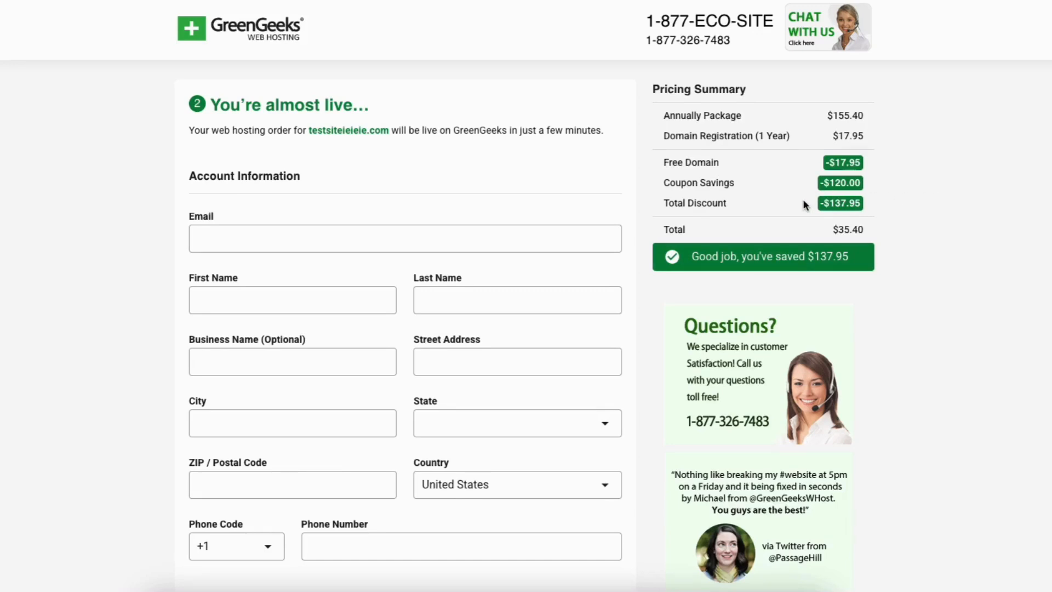
# - Go to the credit card payment section and submit the hosting order to create the account
pyautogui.scroll(-10, 526, 296)
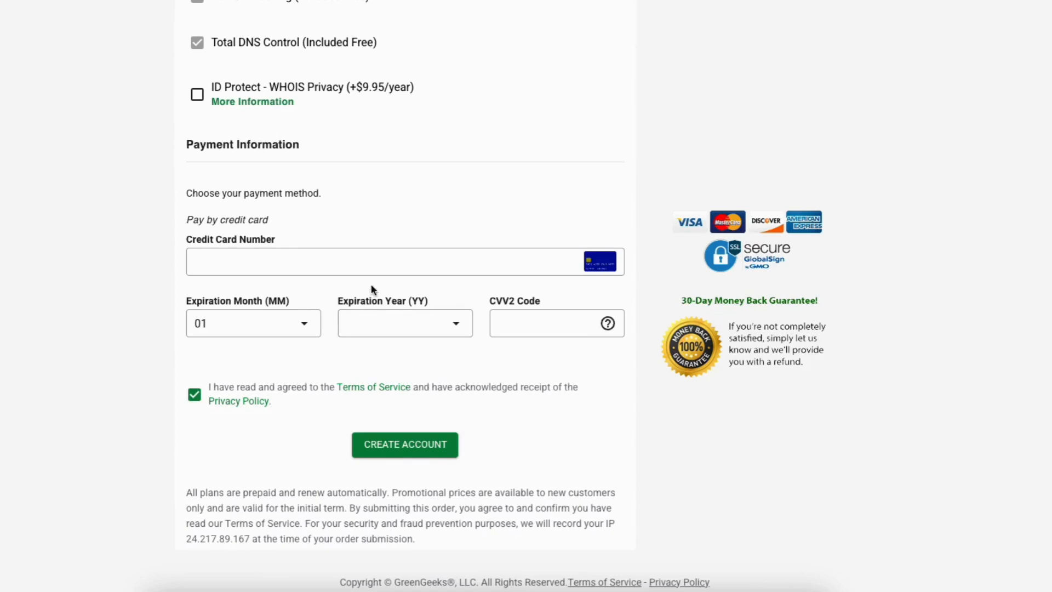
pyautogui.click(344, 262)
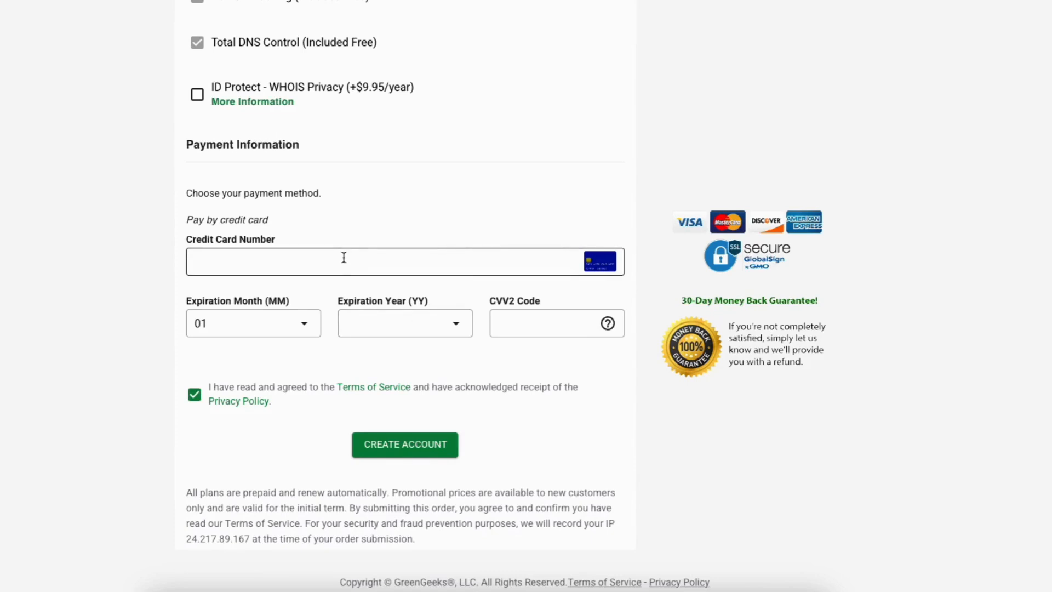
pyautogui.click(382, 449)
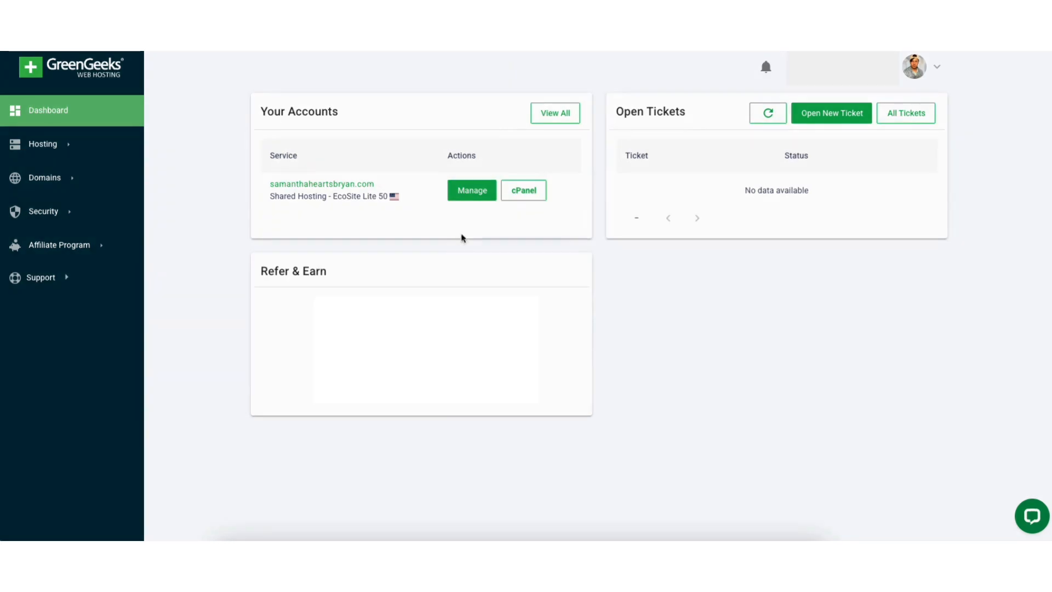
# - View the management overview of the shared hosting account and return to the dashboard
pyautogui.click(465, 192)
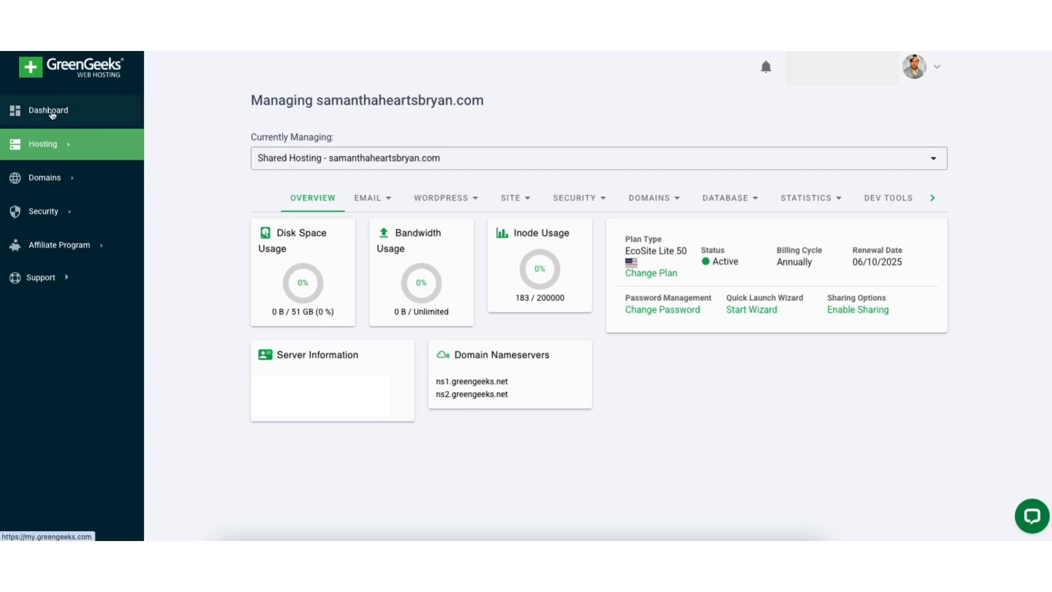
pyautogui.click(51, 113)
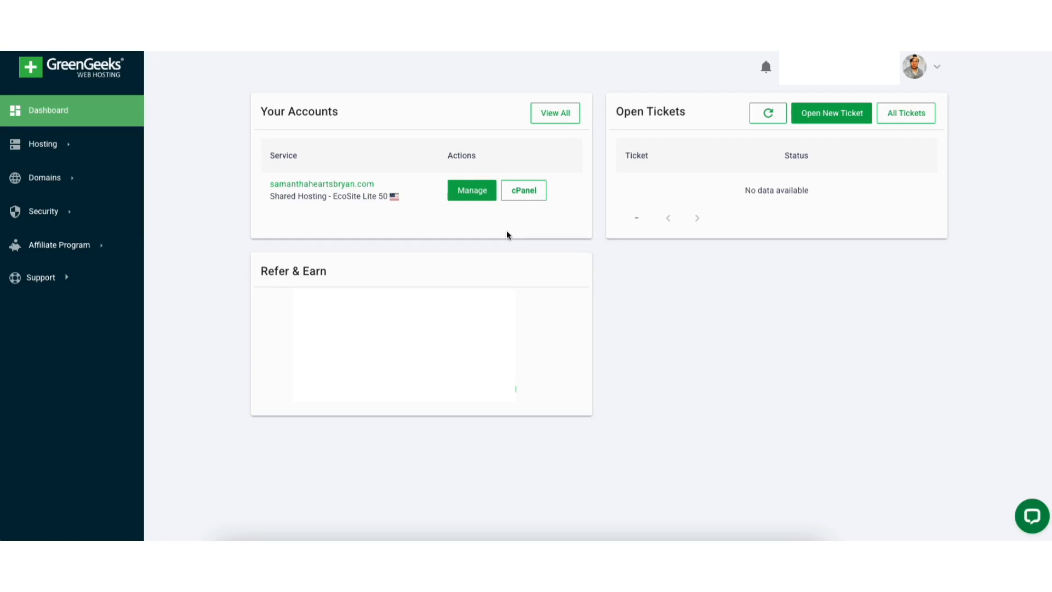
# - Open cPanel for the hosting account and begin a fresh WordPress install through WordPress Manager by Softaculous
pyautogui.click(522, 192)
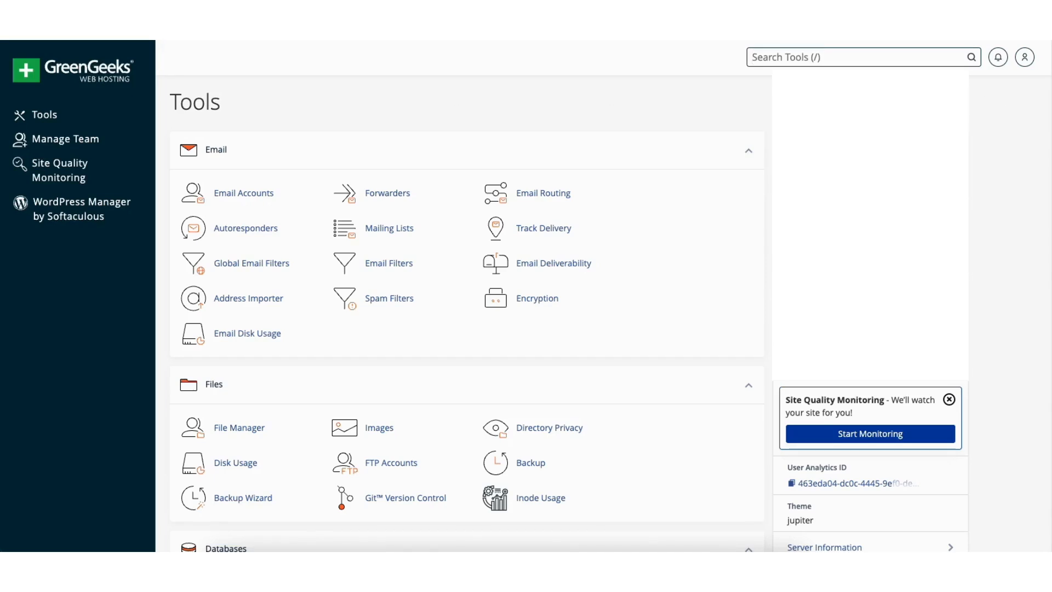
pyautogui.scroll(-13, 1019, 230)
pyautogui.scroll(-3, 1013, 280)
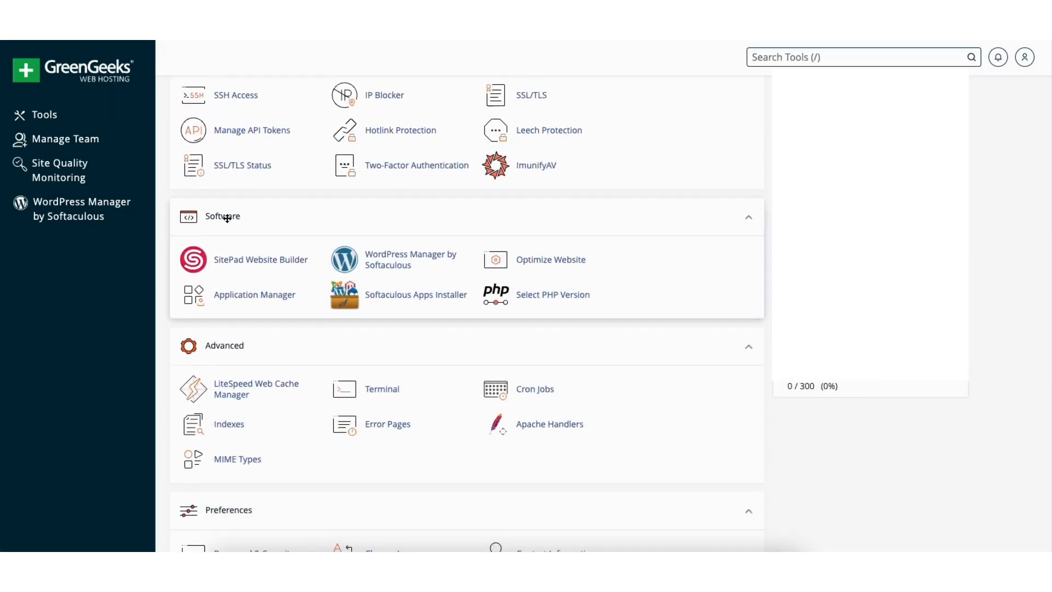
pyautogui.click(388, 261)
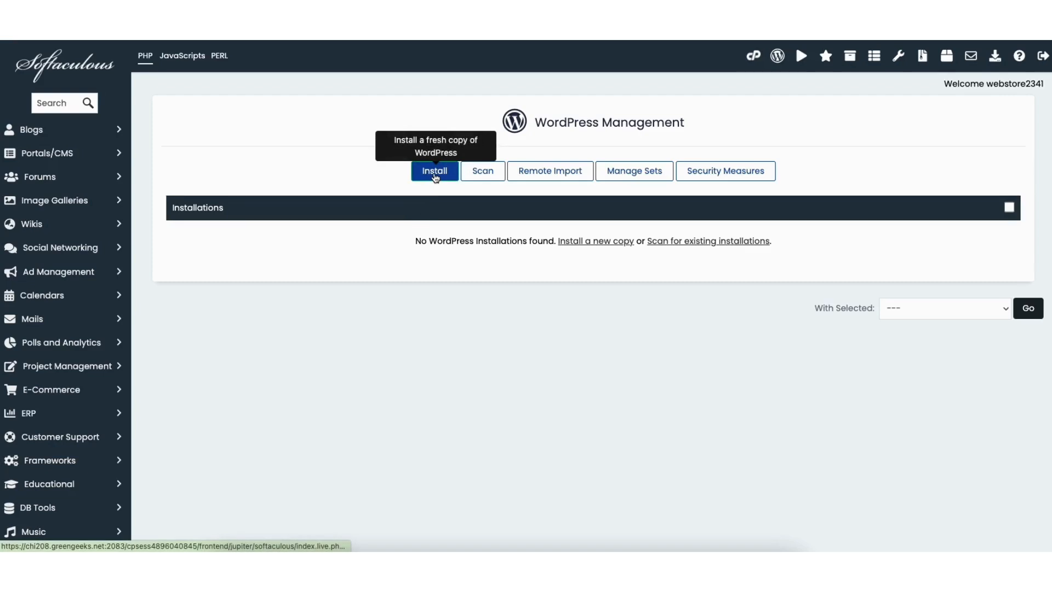
pyautogui.click(434, 171)
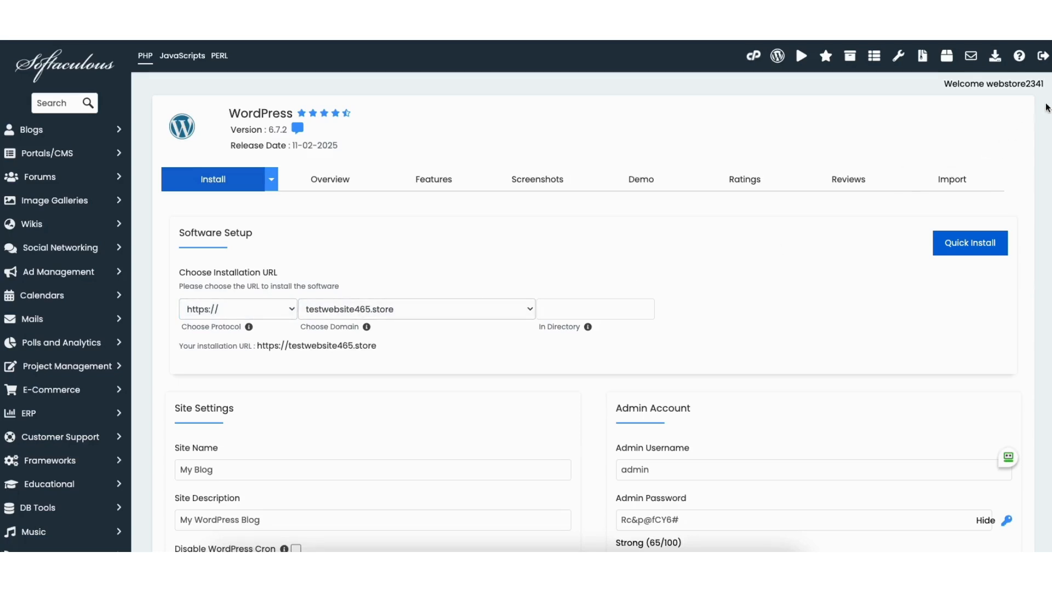
# - Review the site name, site description, admin username, admin password and admin email fields of the WordPress installation form
pyautogui.scroll(-2, 1050, 147)
pyautogui.scroll(-3, 1051, 147)
pyautogui.click(258, 201)
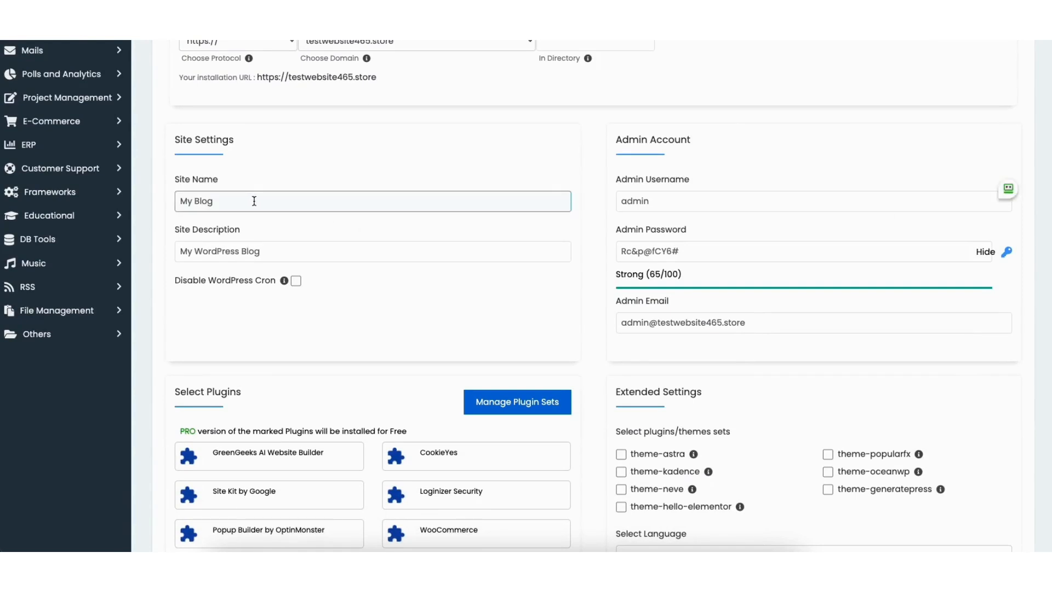
pyautogui.click(219, 250)
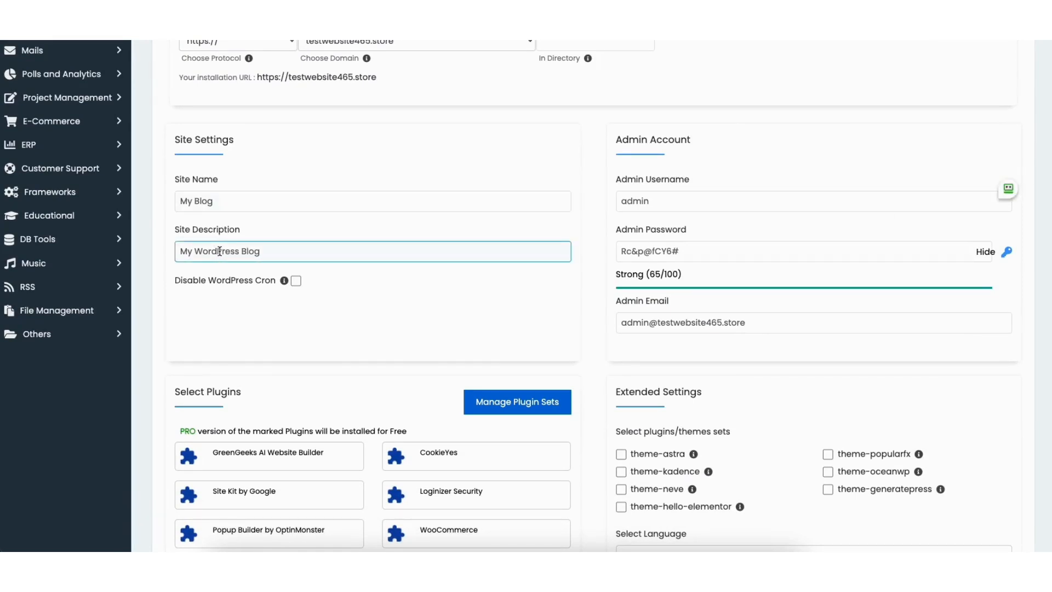
pyautogui.click(622, 202)
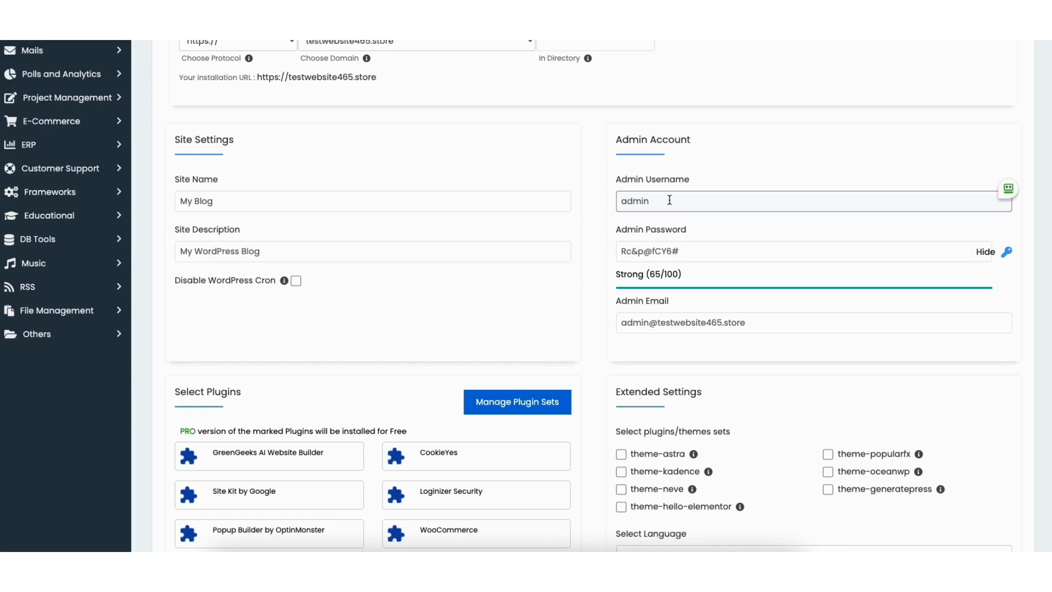
pyautogui.click(675, 247)
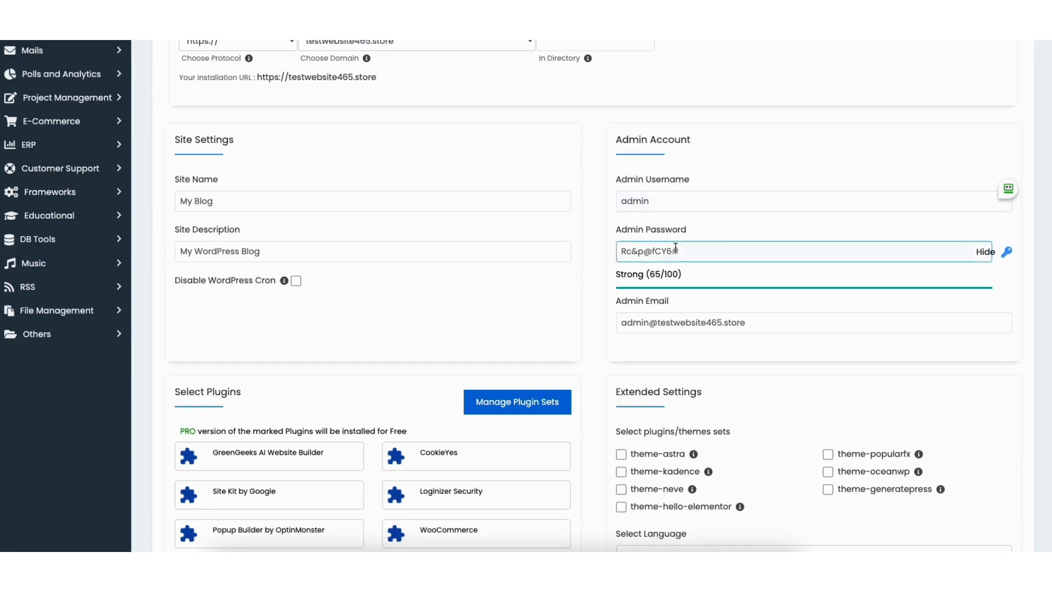
pyautogui.click(666, 318)
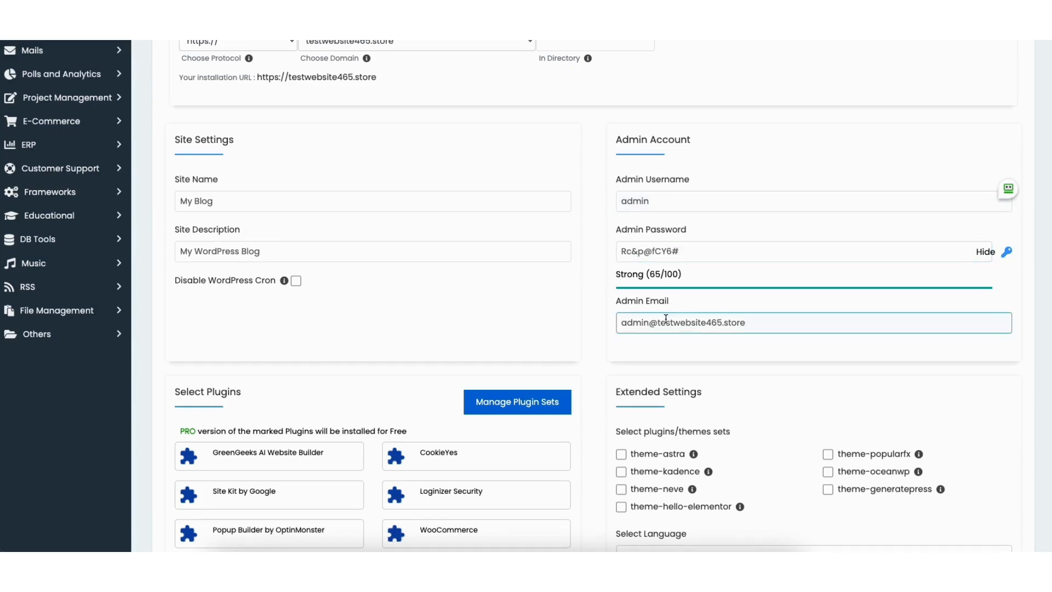
# - Try selecting the Classic Editor and WPForms Lite plugins for the installation and deselect both again
pyautogui.scroll(-5, 766, 261)
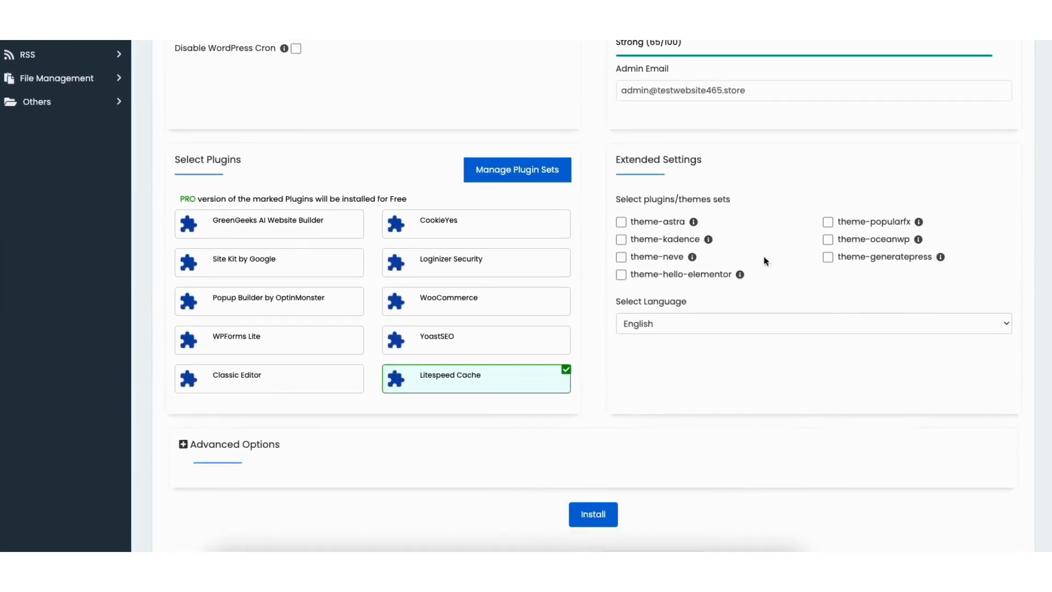
pyautogui.click(284, 377)
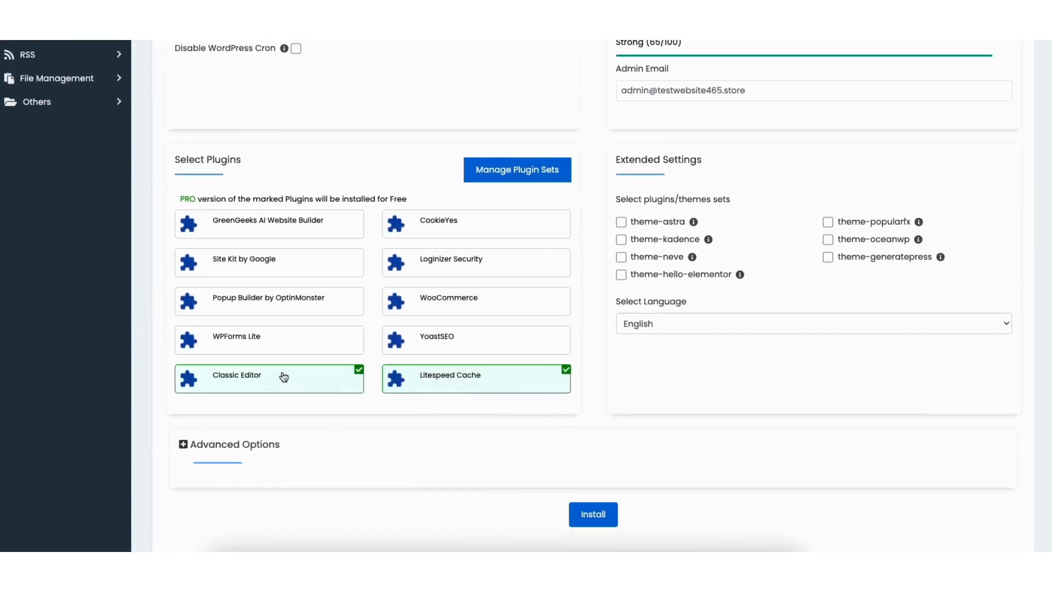
pyautogui.click(250, 379)
pyautogui.click(236, 343)
pyautogui.click(238, 343)
pyautogui.moveTo(411, 373)
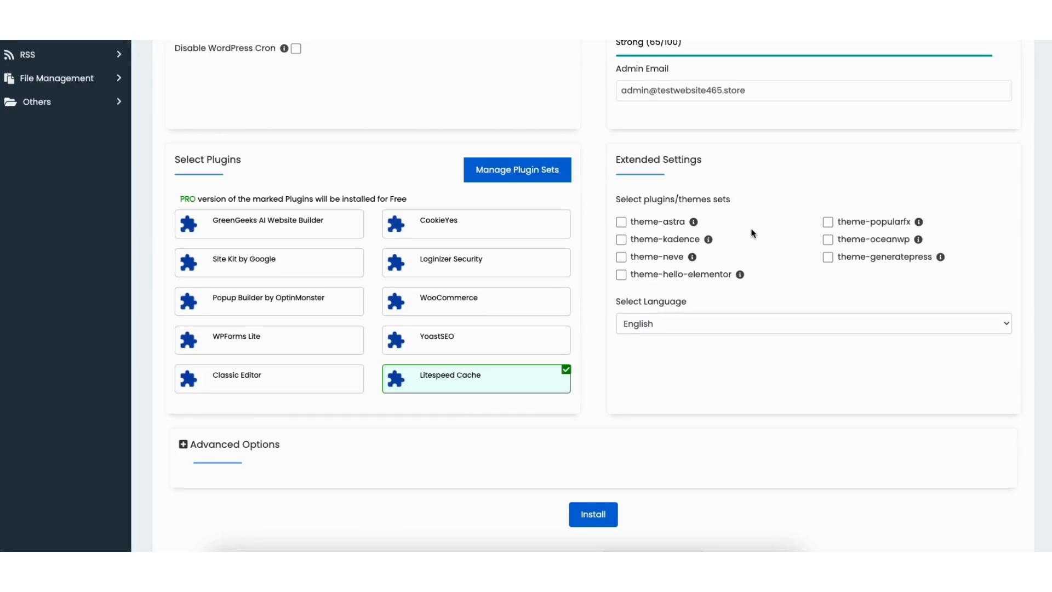
# - Keep English as the language for the WordPress installation
pyautogui.click(668, 323)
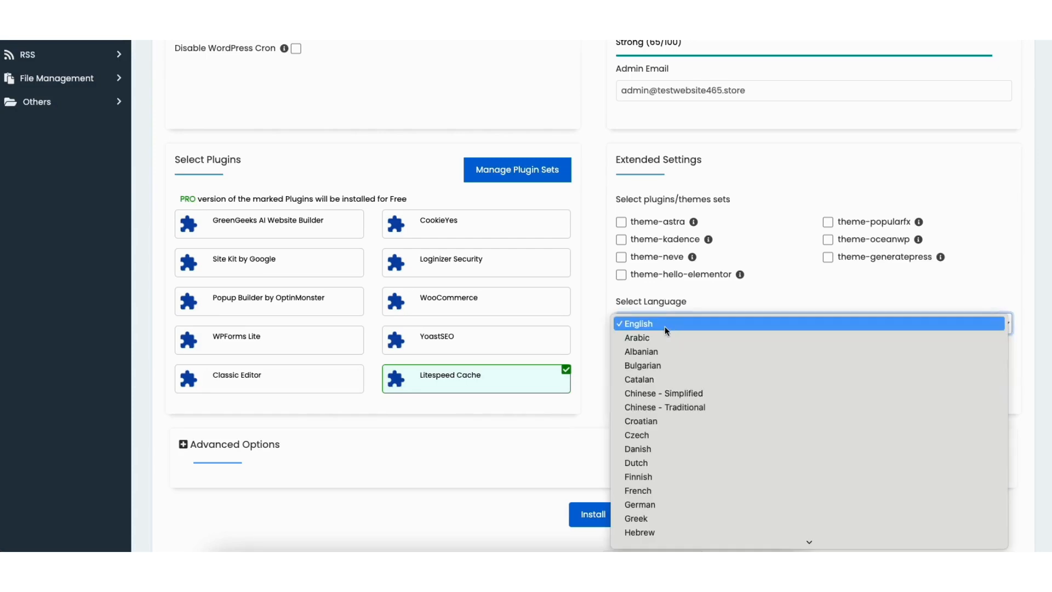
pyautogui.click(665, 324)
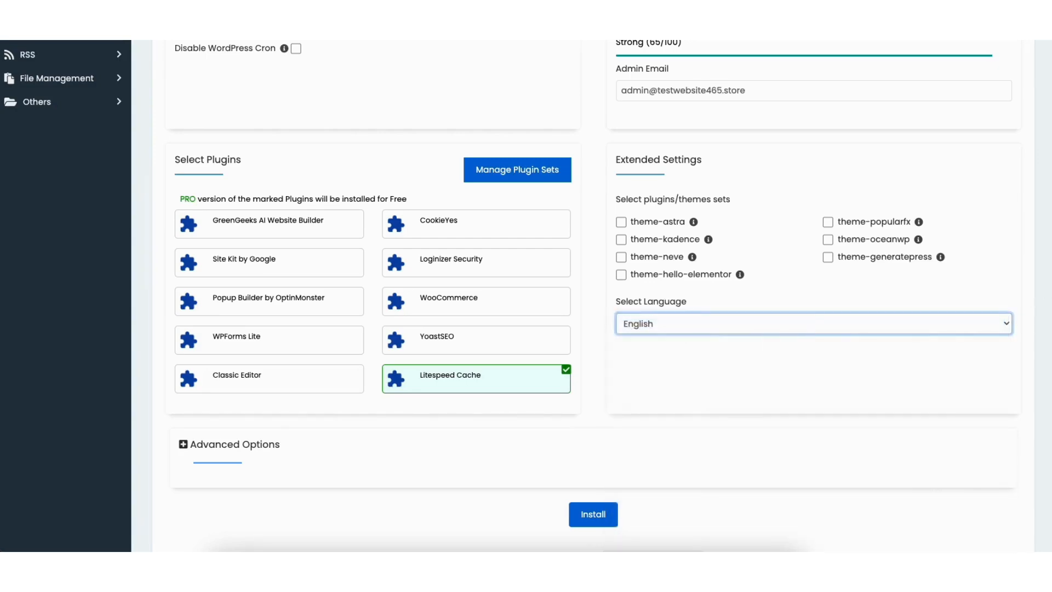
# - Expand the advanced installation options, examine the database, auto upgrade and backup settings, and collapse them again
pyautogui.scroll(-2, 1040, 352)
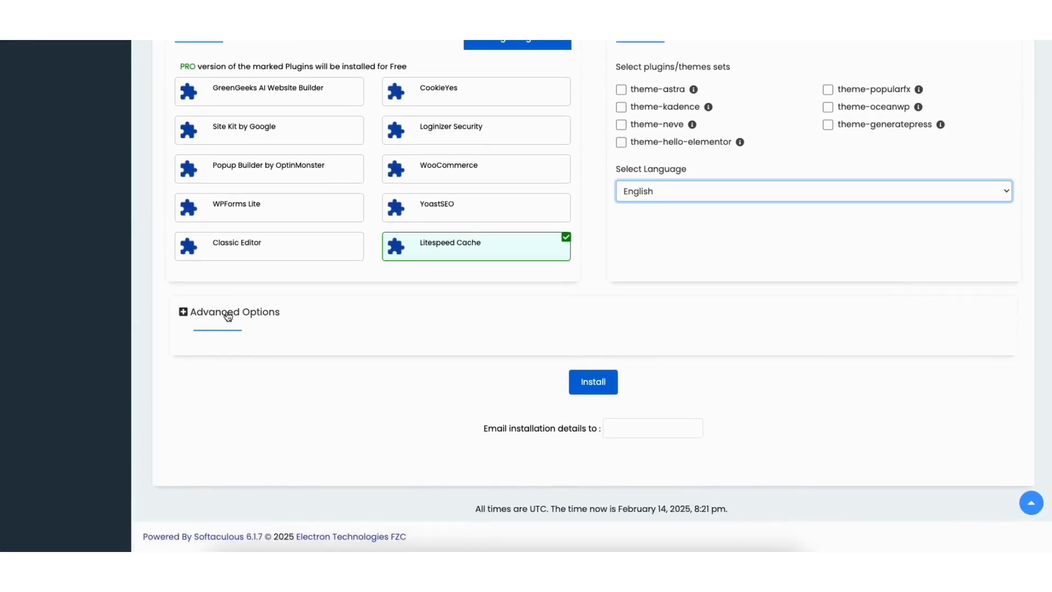
pyautogui.click(229, 316)
pyautogui.scroll(-2, 1047, 340)
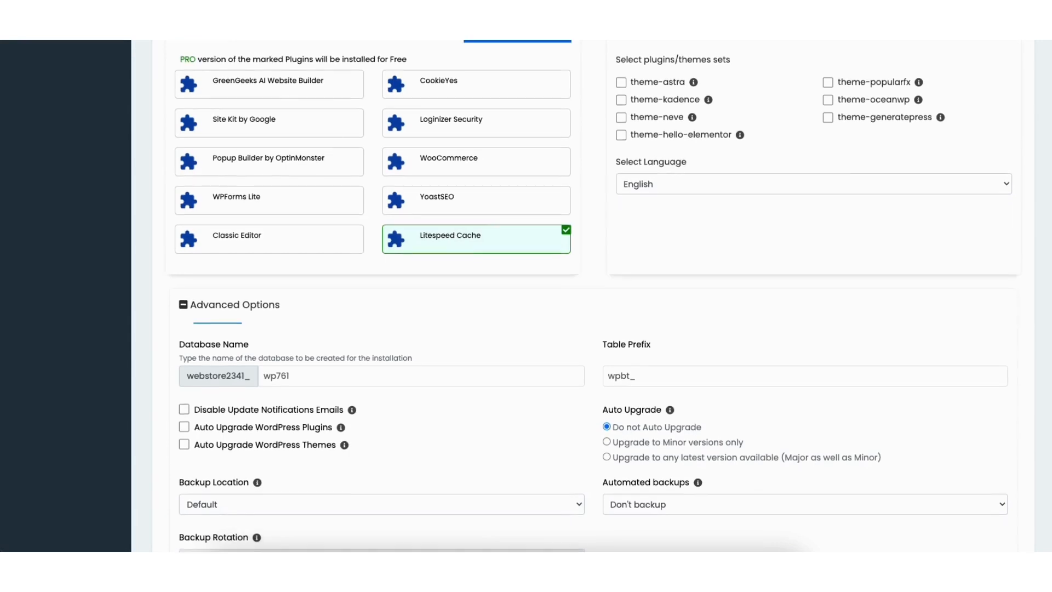
pyautogui.scroll(-1, 1019, 340)
pyautogui.scroll(1, 1019, 340)
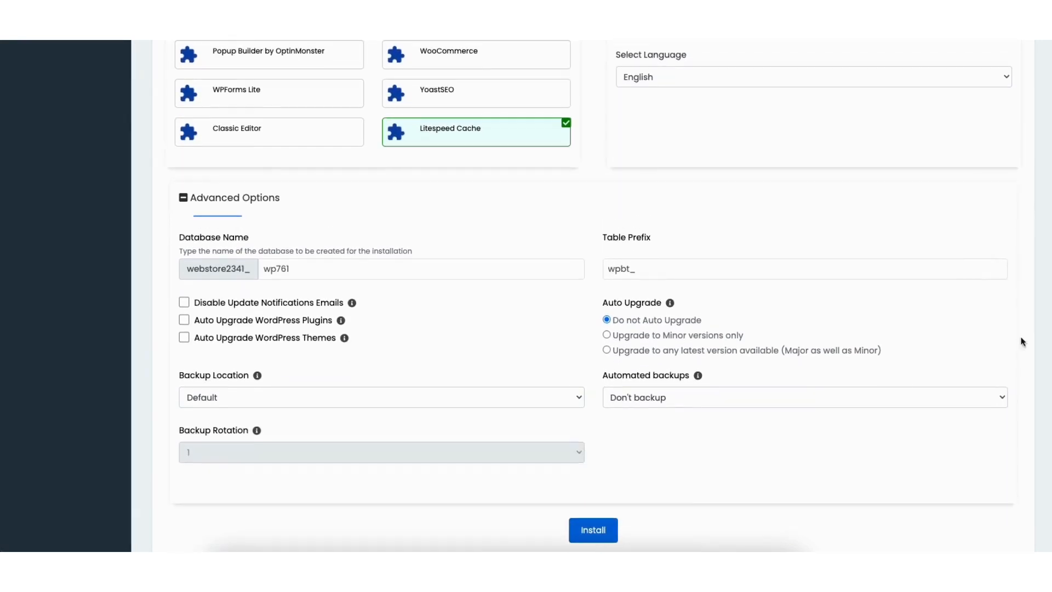
pyautogui.click(254, 199)
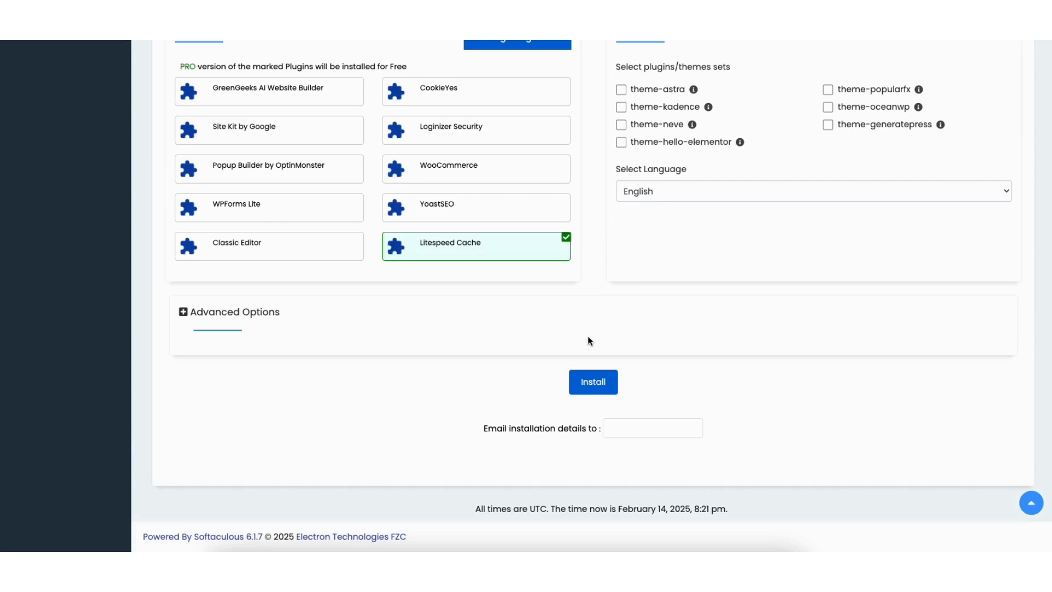
# - Check the field for emailing installation details and start the WordPress installation
pyautogui.click(617, 428)
pyautogui.click(587, 385)
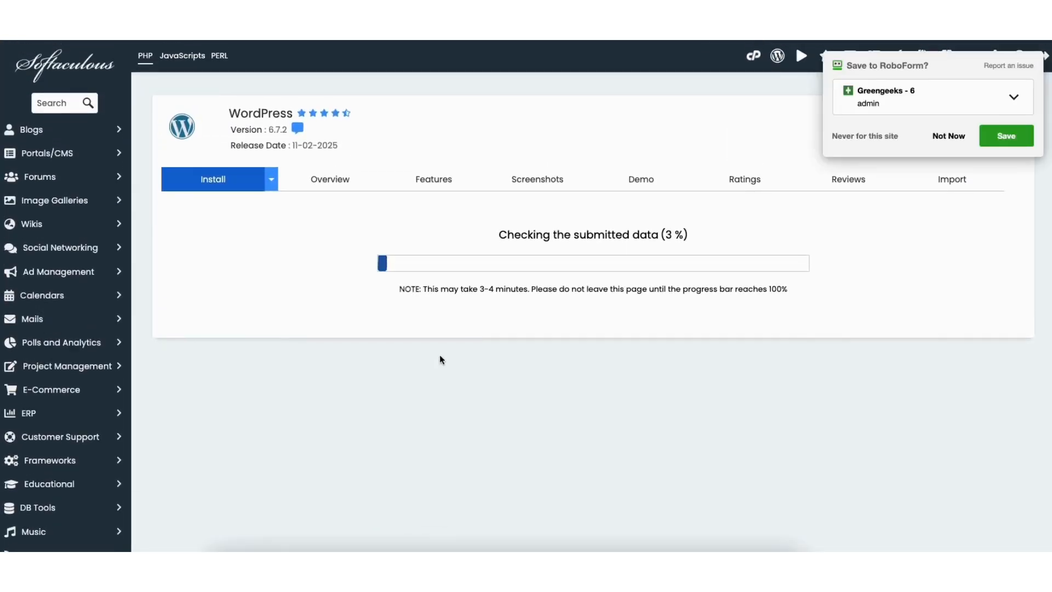
# - Decline saving the WordPress admin login in the RoboForm password manager
pyautogui.click(944, 135)
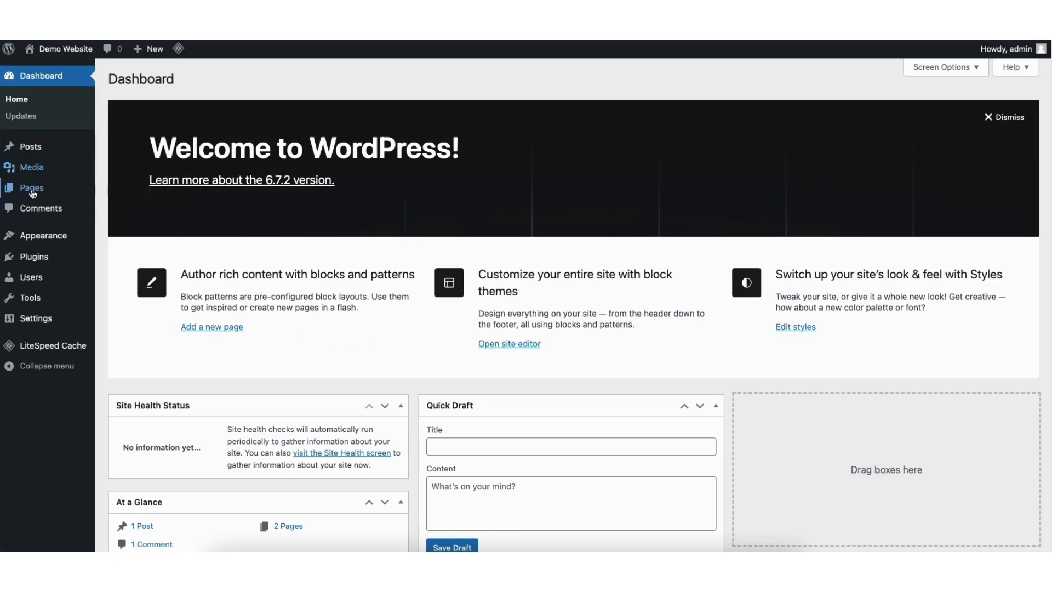
# - Open the catalogue for adding a new WordPress theme and browse the popular themes
pyautogui.moveTo(33, 238)
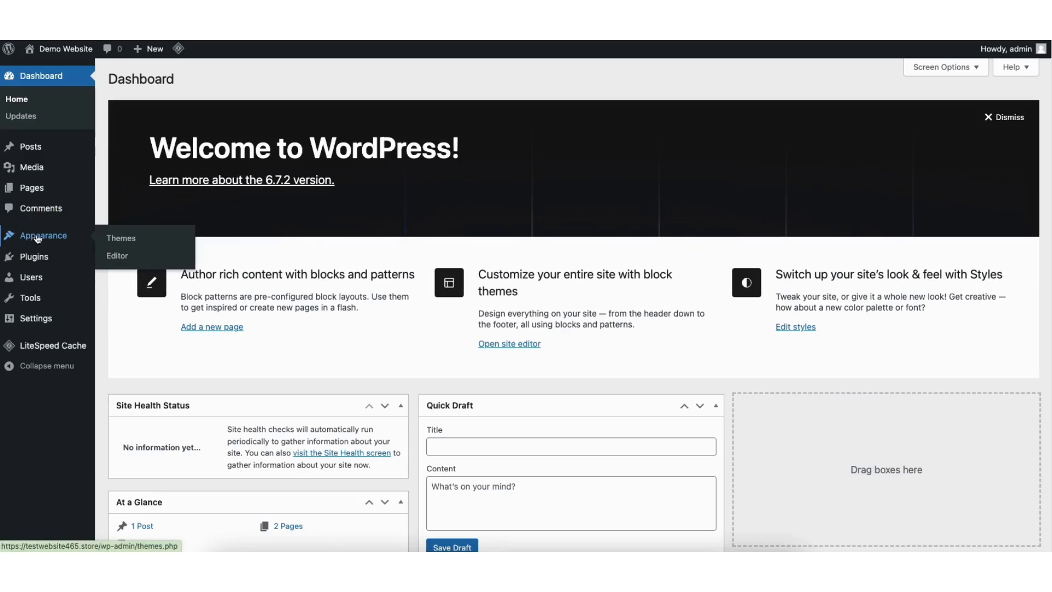
pyautogui.click(121, 239)
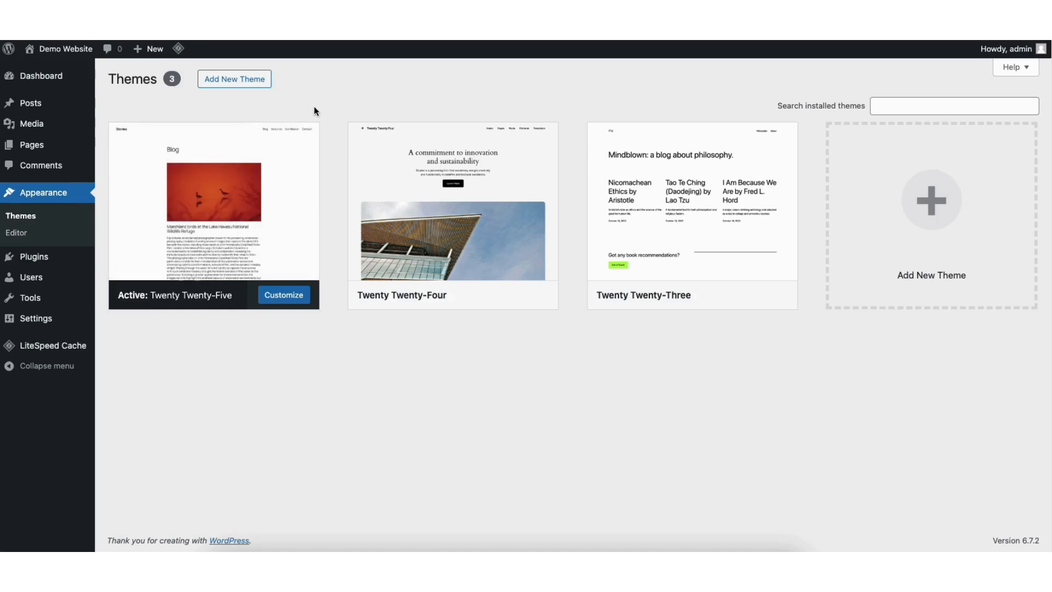
pyautogui.click(898, 233)
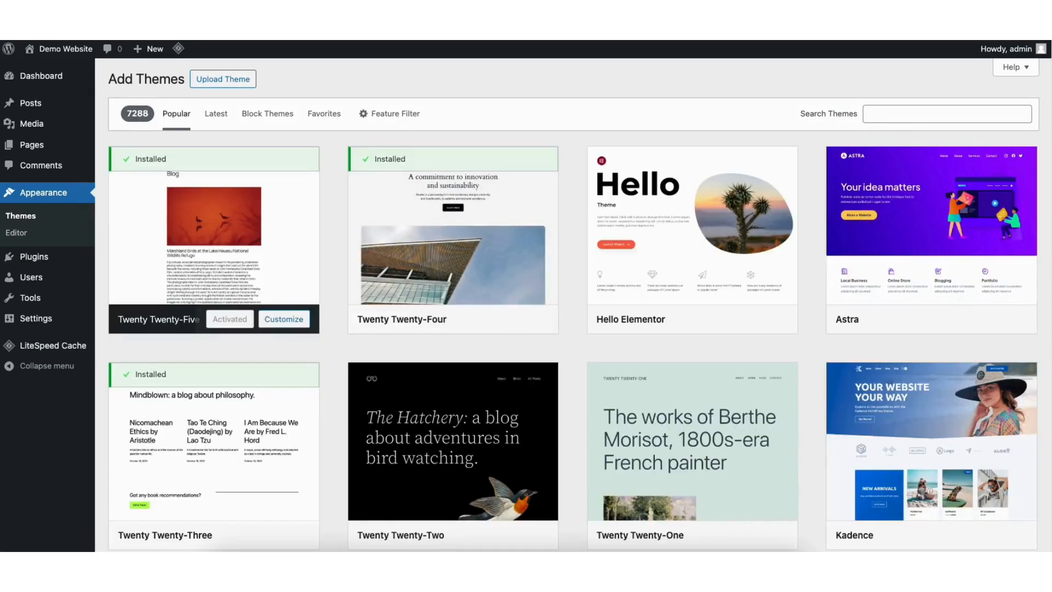
pyautogui.scroll(-10, 573, 304)
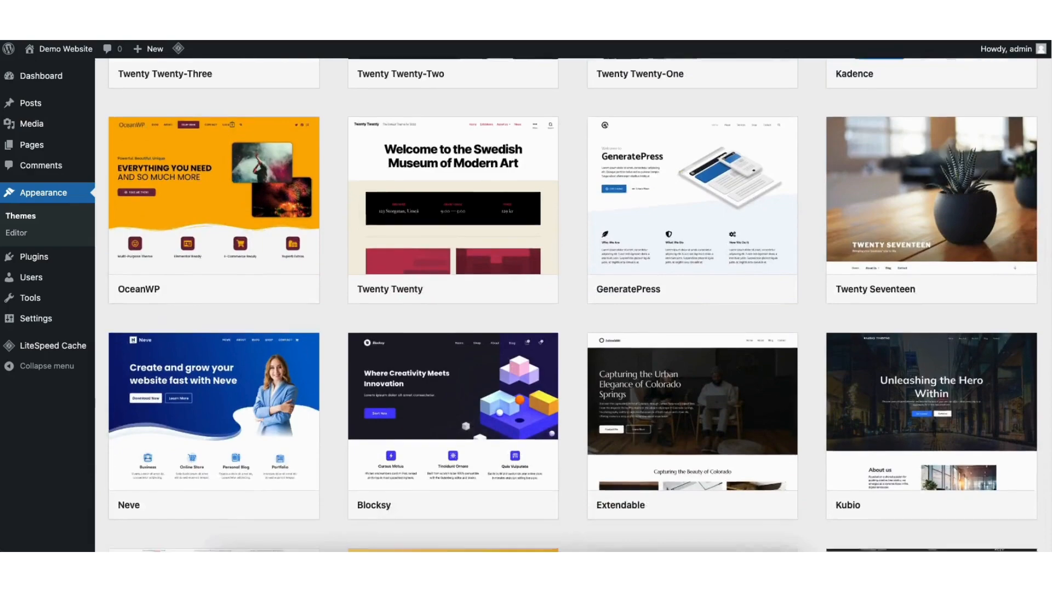
pyautogui.scroll(-9, 574, 304)
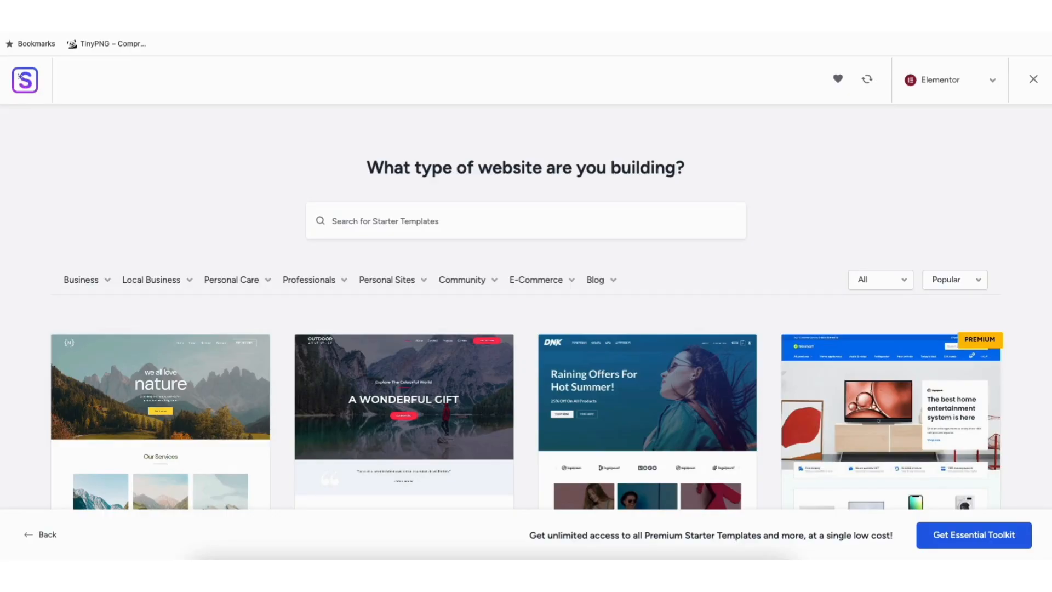
pyautogui.scroll(-5, 526, 307)
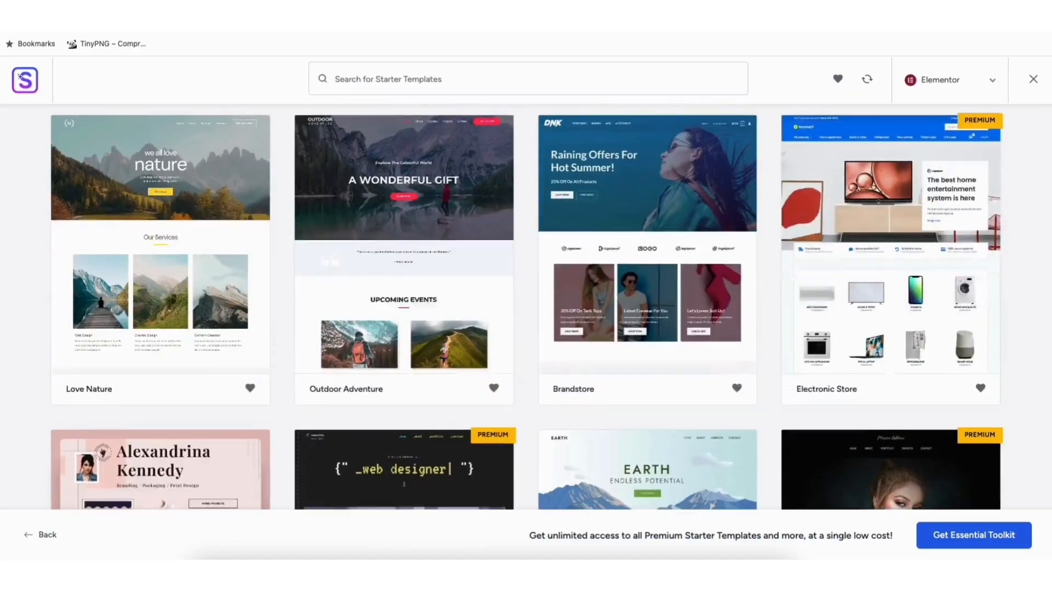
pyautogui.scroll(-9, 526, 307)
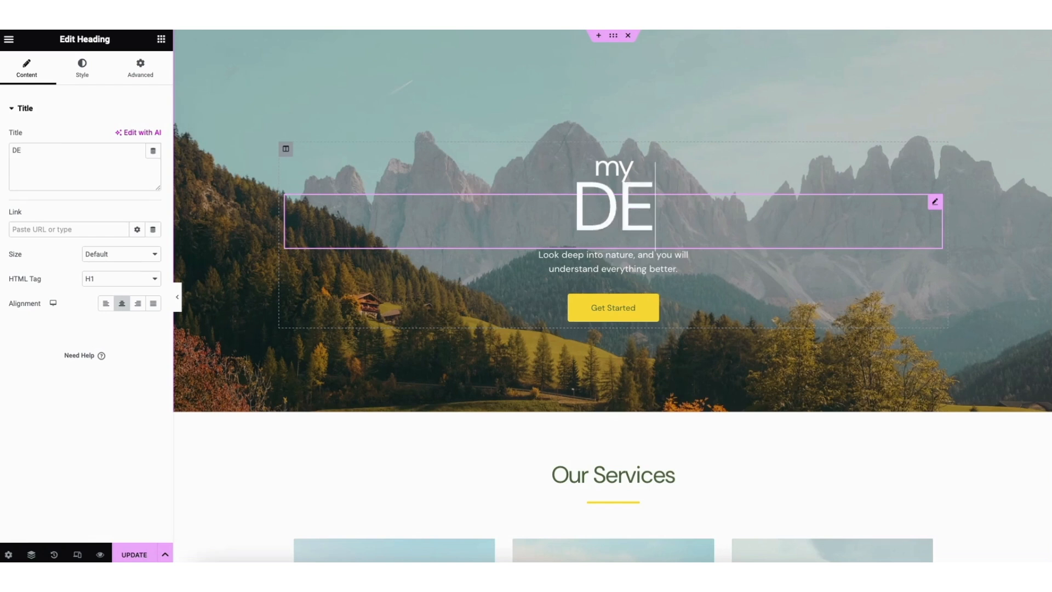
pyautogui.write('MO W')
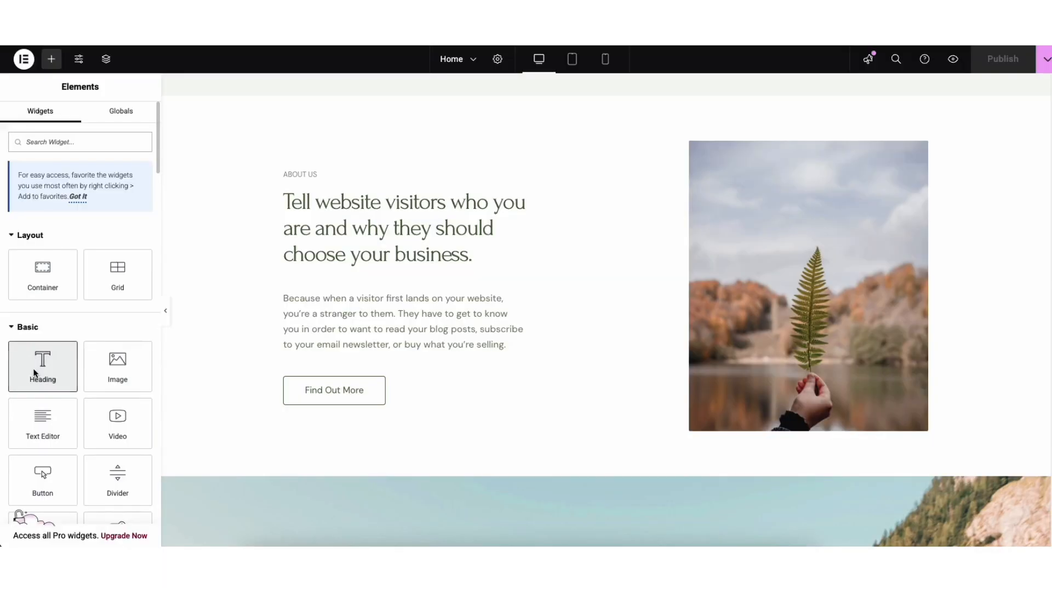
pyautogui.moveTo(40, 367); pyautogui.dragTo(329, 368)
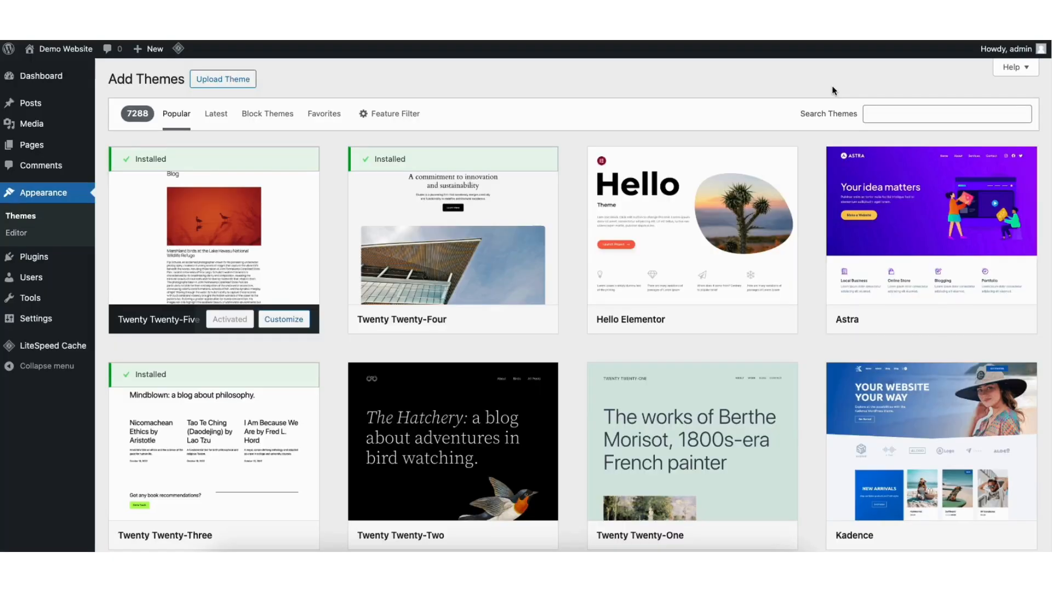
# - Search the theme catalogue for "astra", then install and activate the Astra theme
pyautogui.click(874, 112)
pyautogui.write('astra')
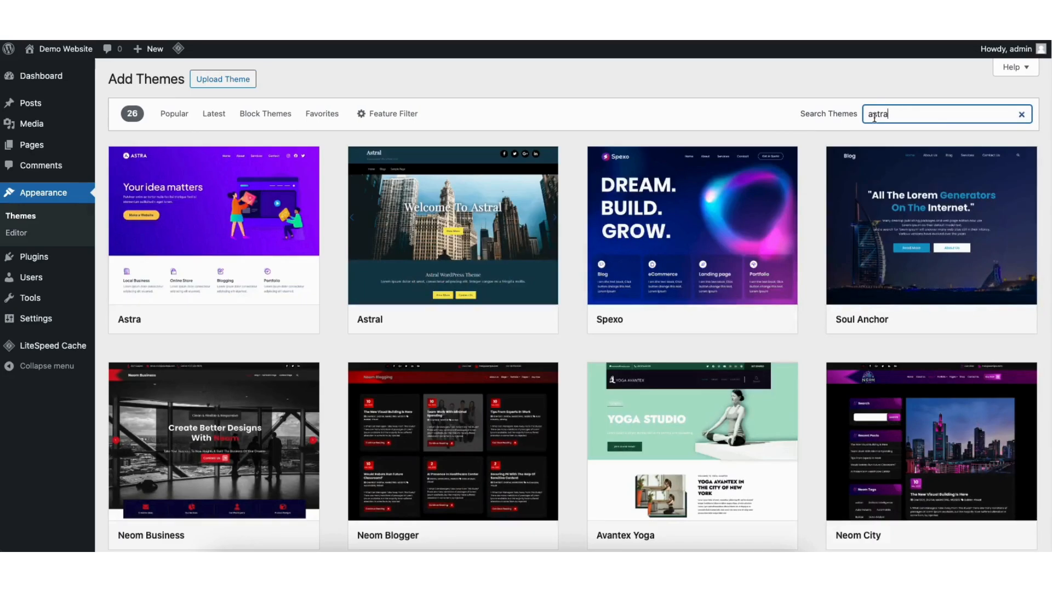
pyautogui.click(237, 318)
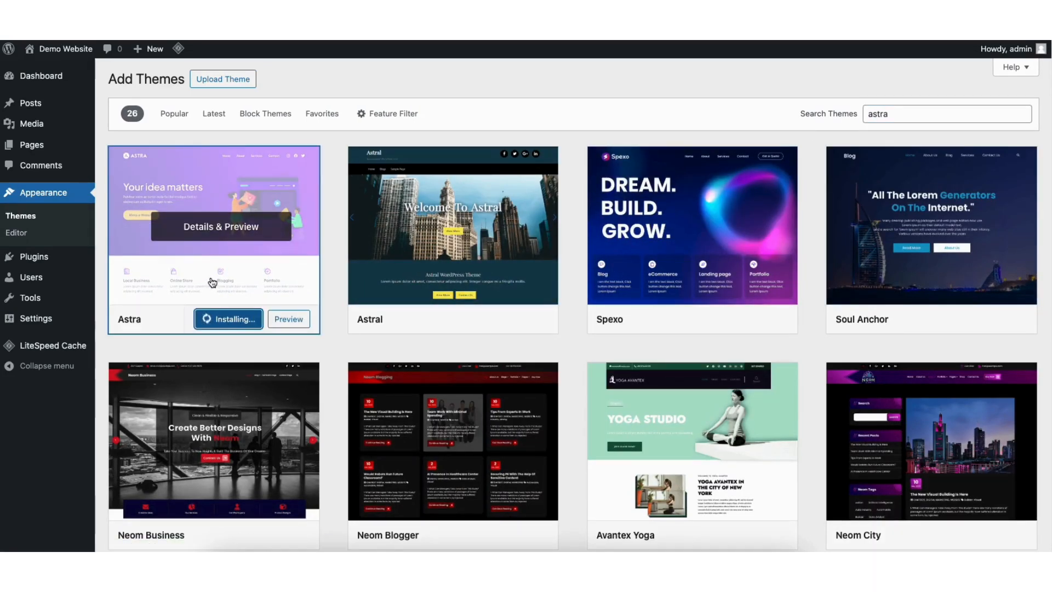
pyautogui.click(221, 320)
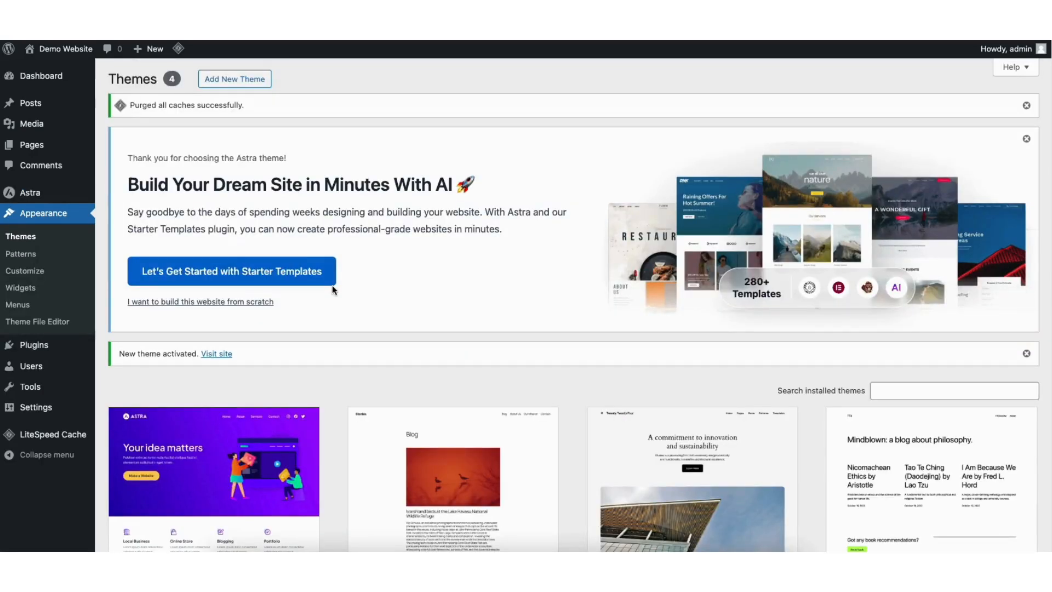
# - Find the Starter Templates plugin by Brainstorm Force with the search "starter templates", then install and activate it
pyautogui.moveTo(30, 350)
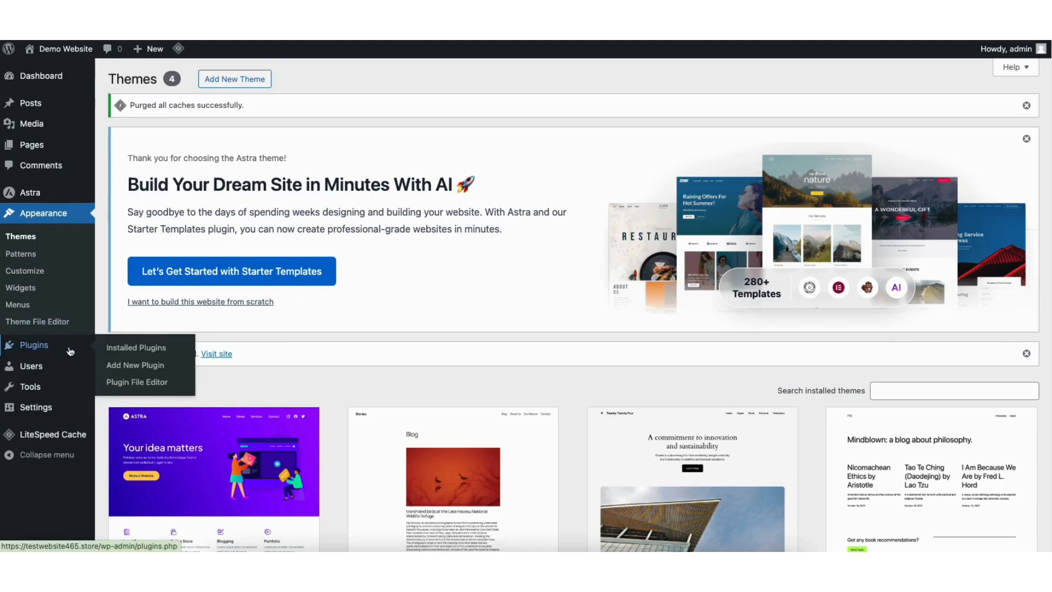
pyautogui.click(144, 369)
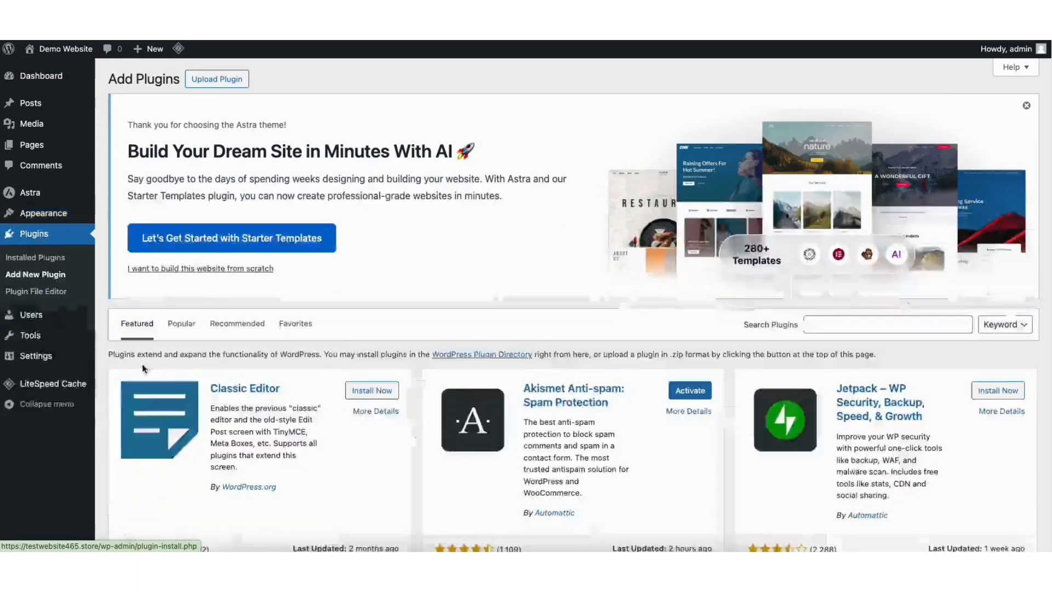
pyautogui.click(833, 323)
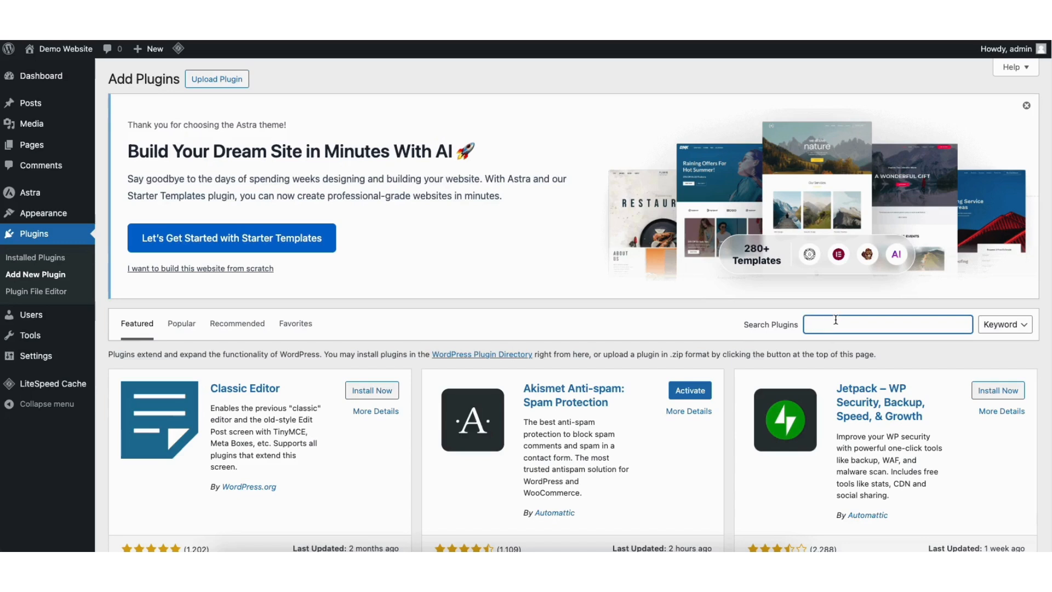
pyautogui.write('starter templates')
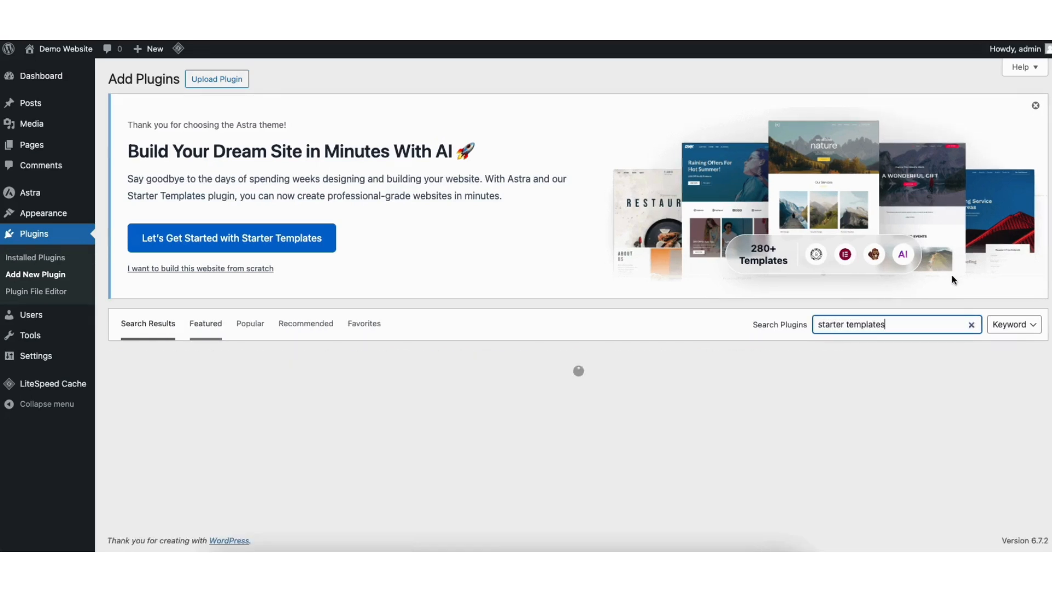
pyautogui.scroll(-3, 574, 305)
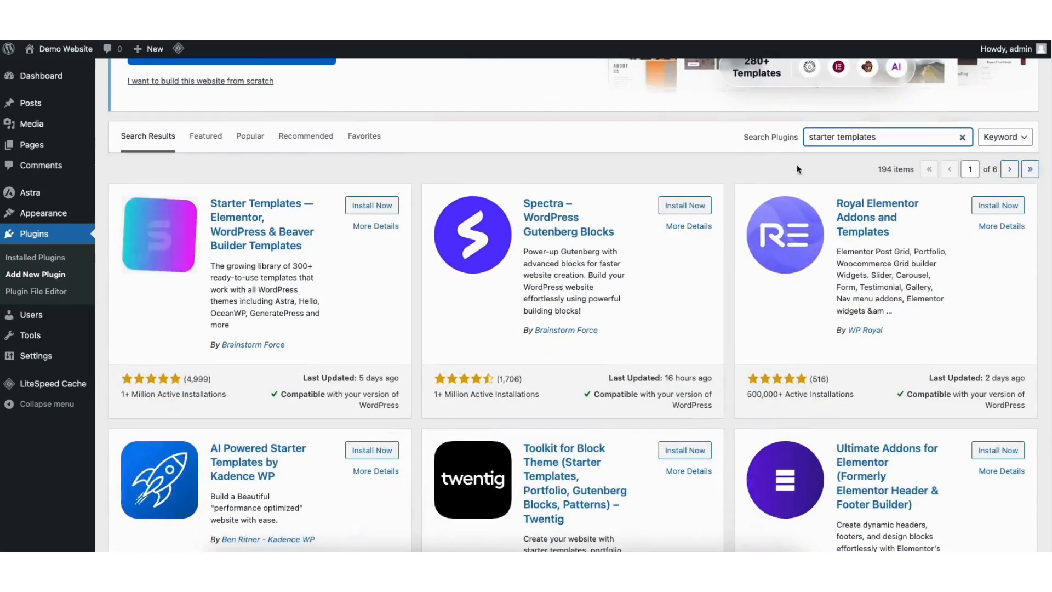
pyautogui.click(361, 206)
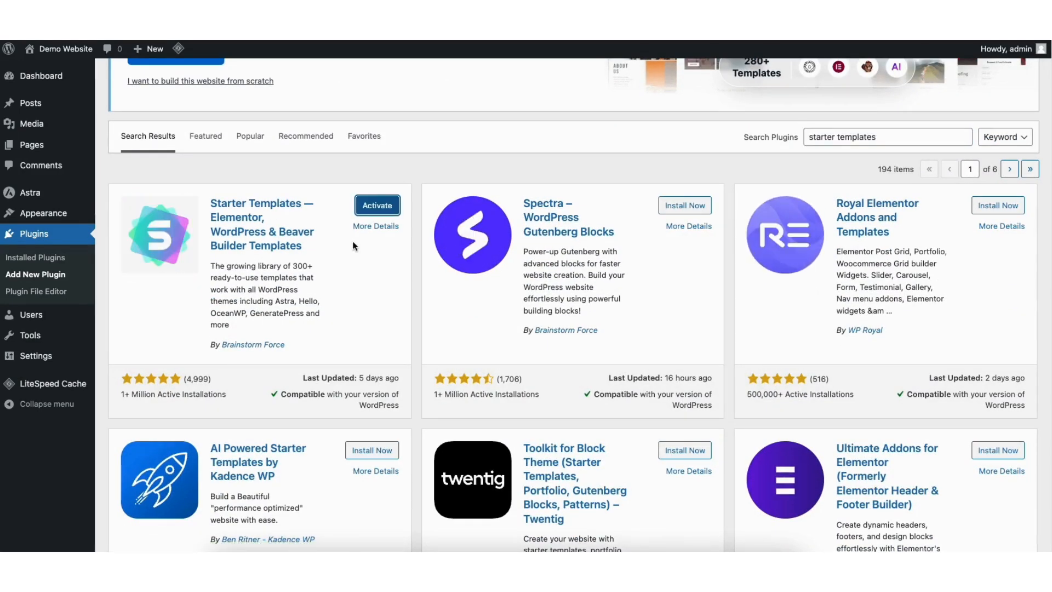
pyautogui.click(371, 206)
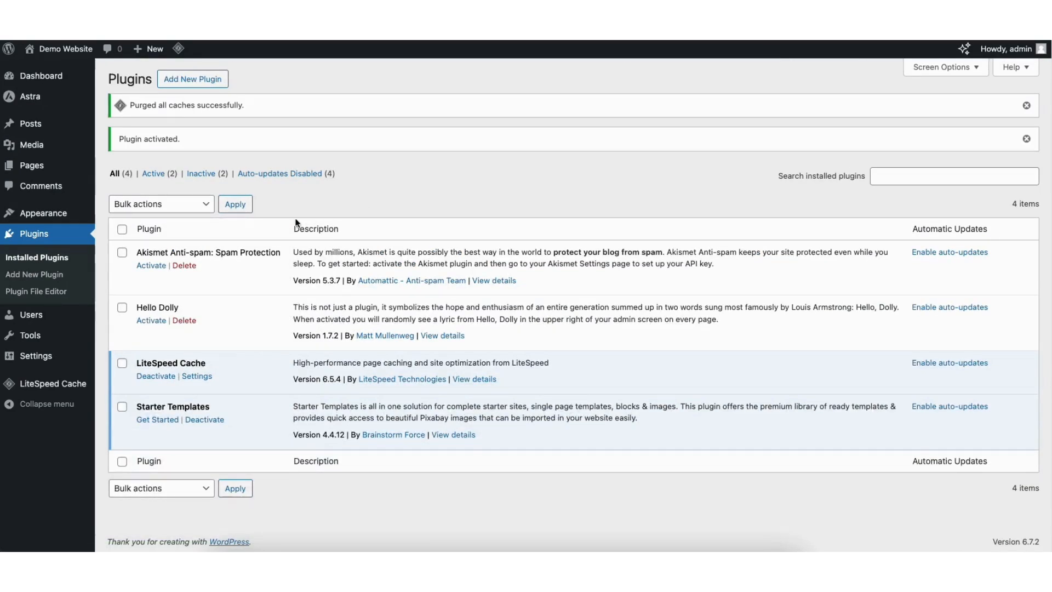
# - Open the Starter Templates library and set its page builder to Elementor
pyautogui.moveTo(36, 219)
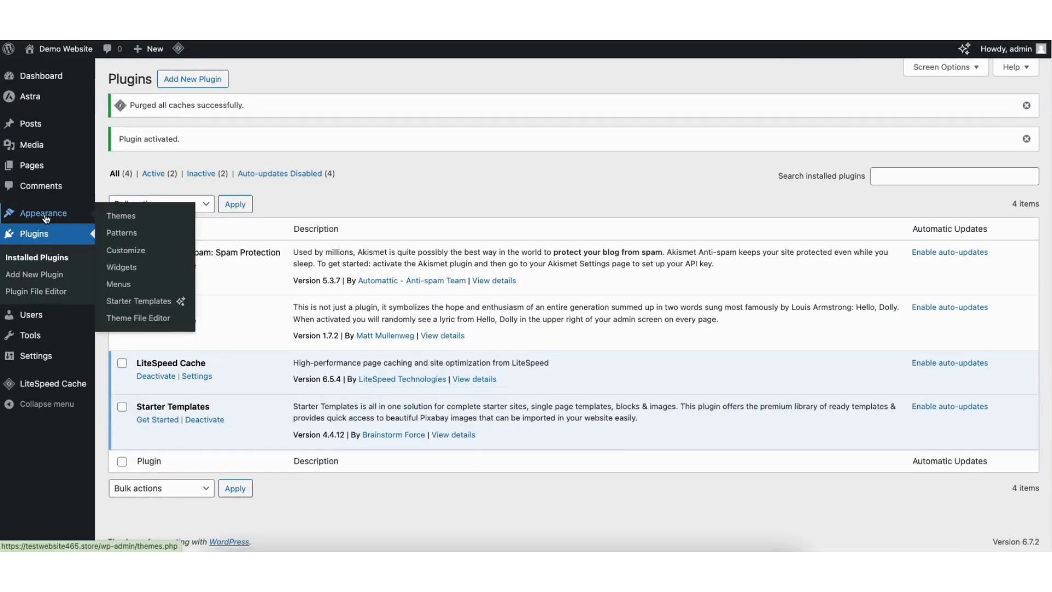
pyautogui.click(138, 303)
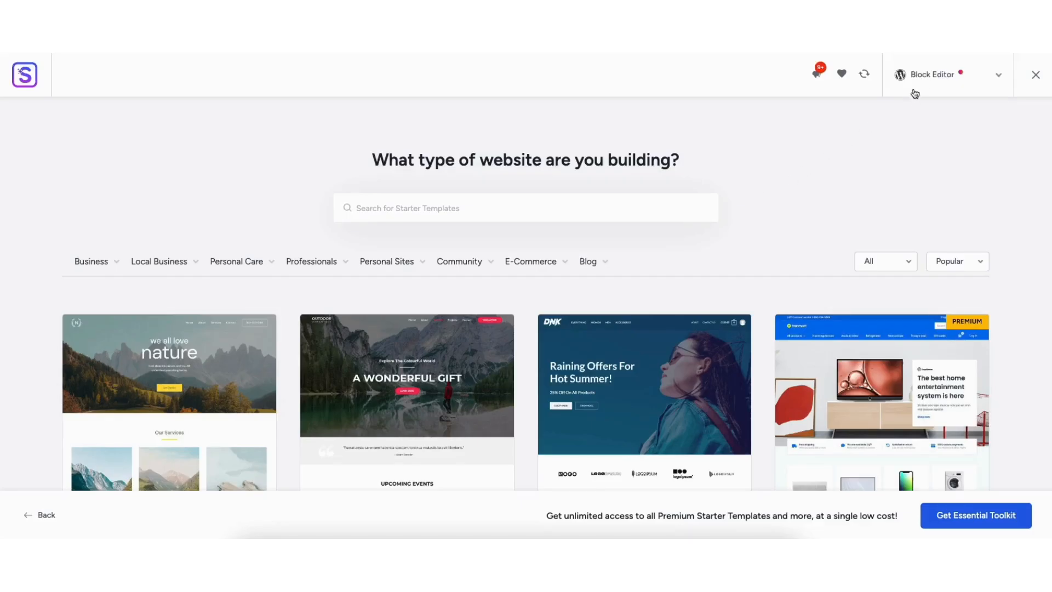
pyautogui.click(928, 77)
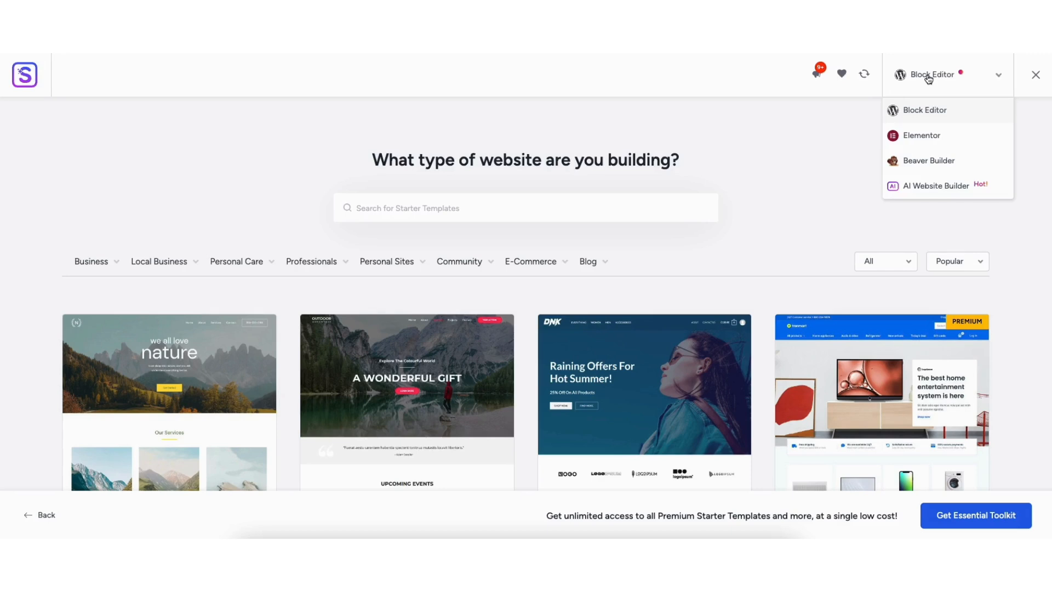
pyautogui.click(918, 137)
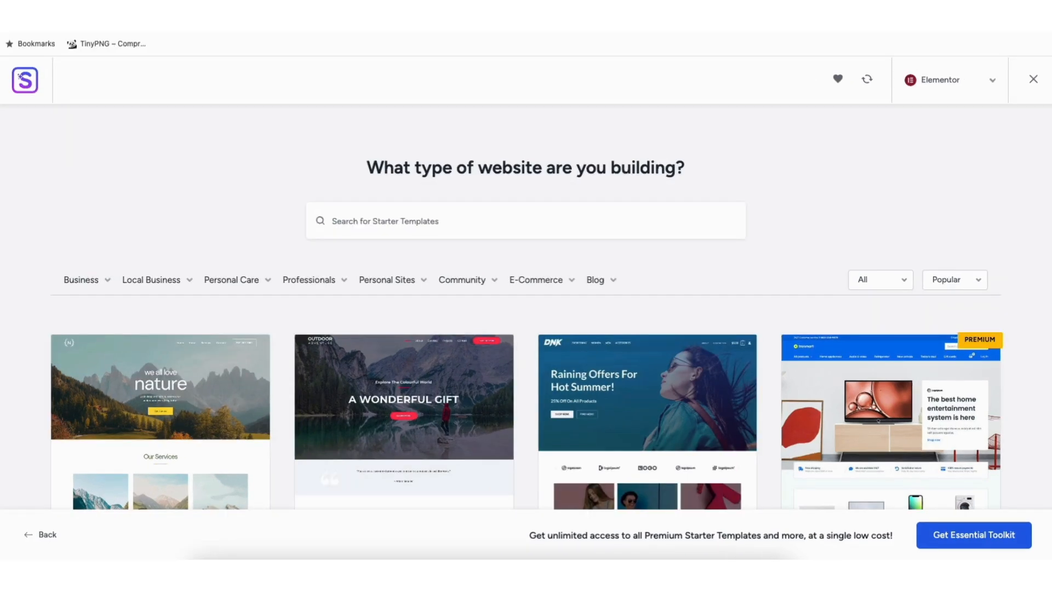
# - Browse the Elementor starter templates and examine the Business and Professionals categories
pyautogui.scroll(-6, 526, 307)
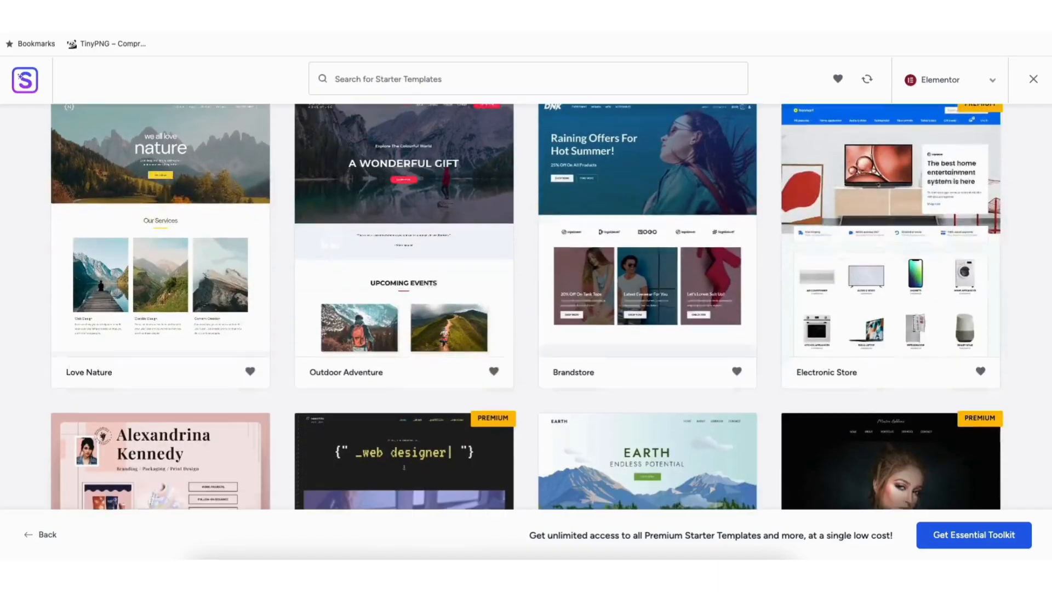
pyautogui.scroll(-12, 526, 307)
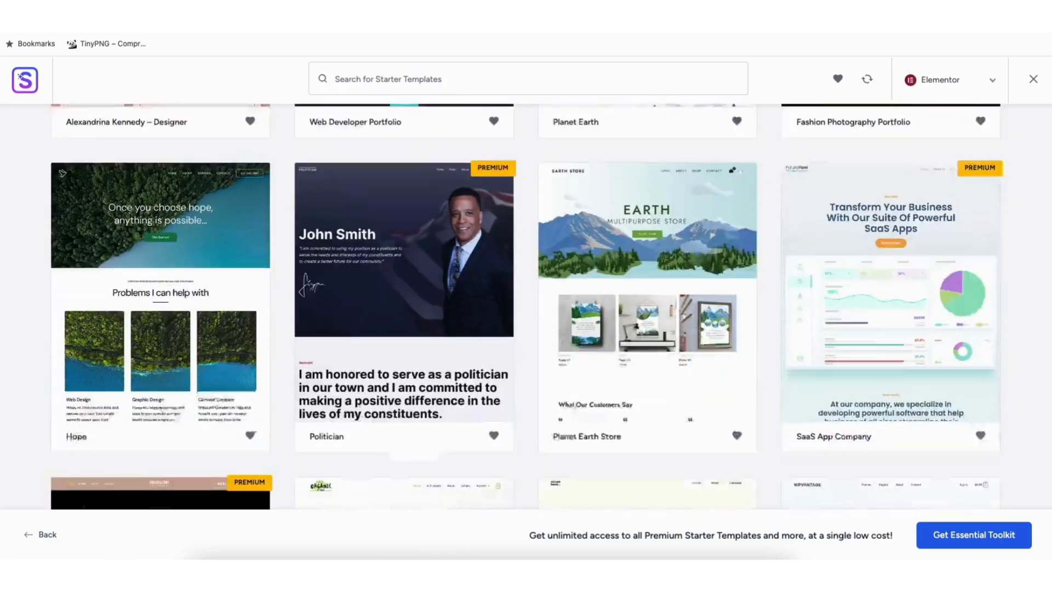
pyautogui.scroll(-5, 526, 307)
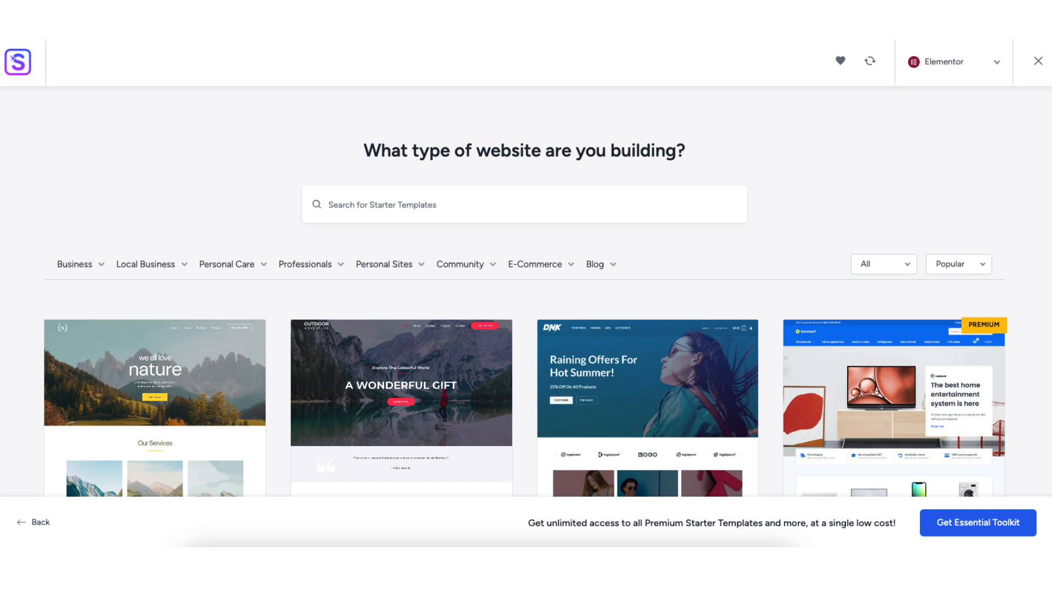
pyautogui.click(82, 266)
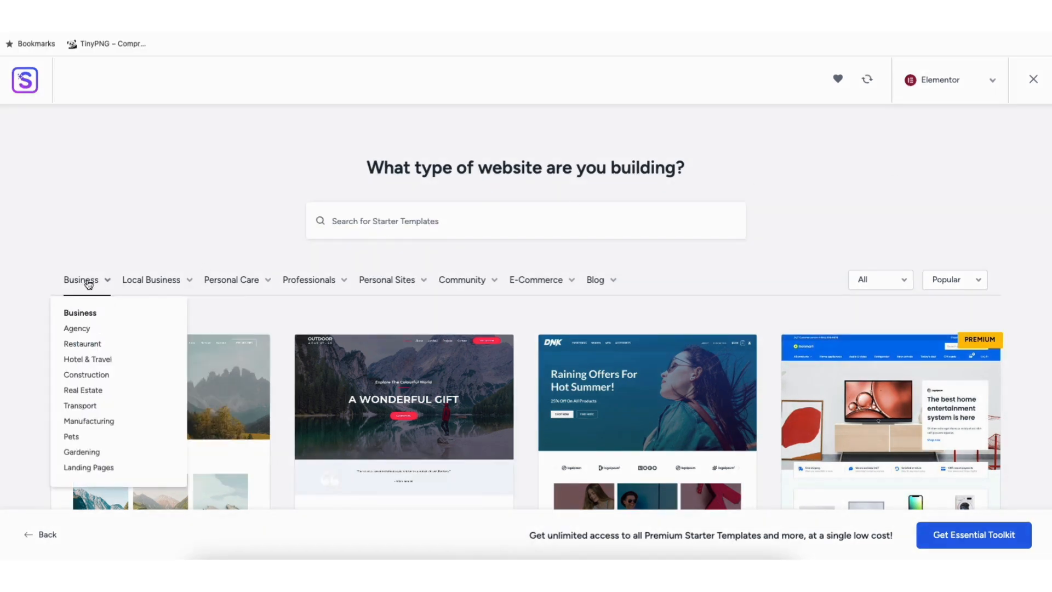
pyautogui.moveTo(298, 286)
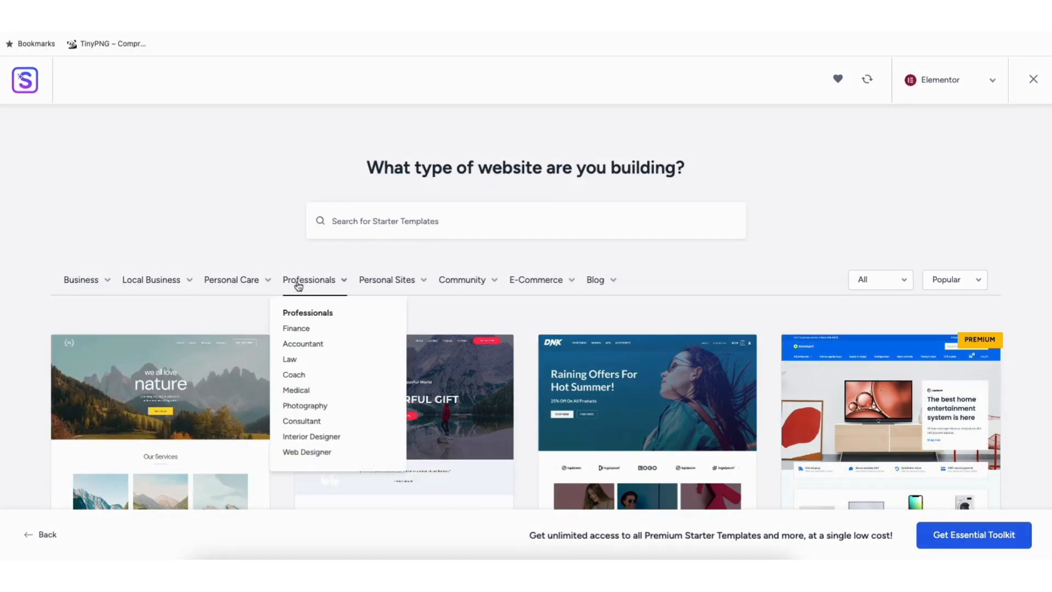
# - Preview the Love Nature template, look through its homepage sections and close the preview
pyautogui.click(154, 403)
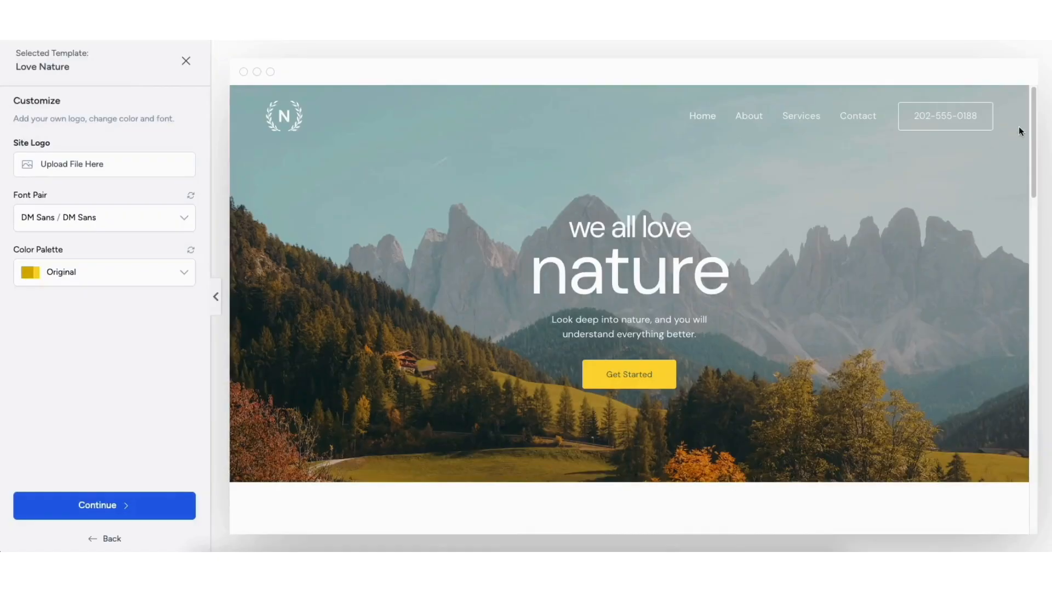
pyautogui.moveTo(1034, 99); pyautogui.dragTo(1035, 283)
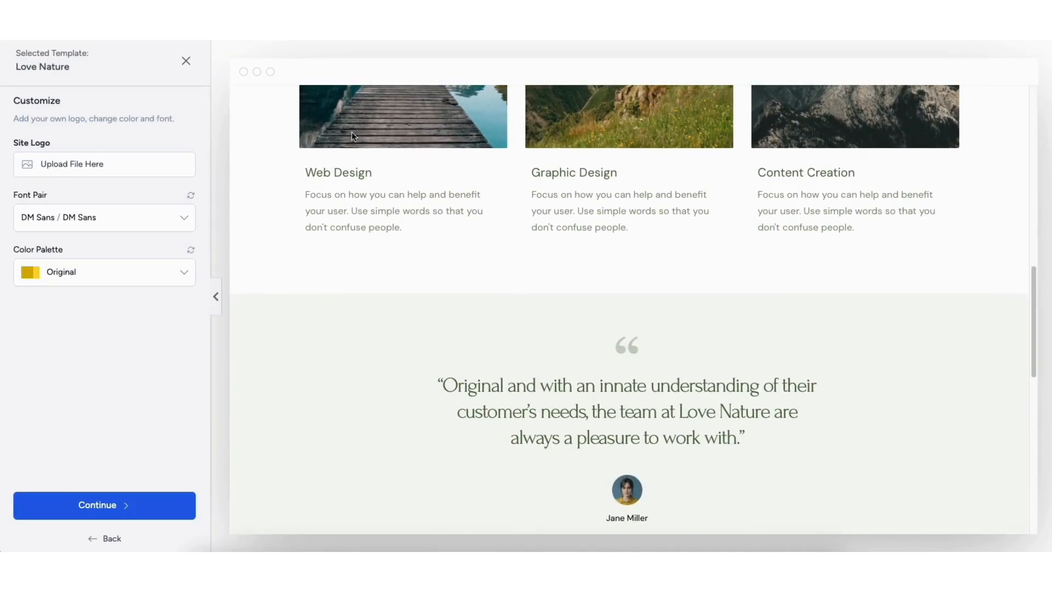
pyautogui.click(186, 61)
# - Look through further starter templates down the library for other website designs
pyautogui.scroll(-6, 526, 307)
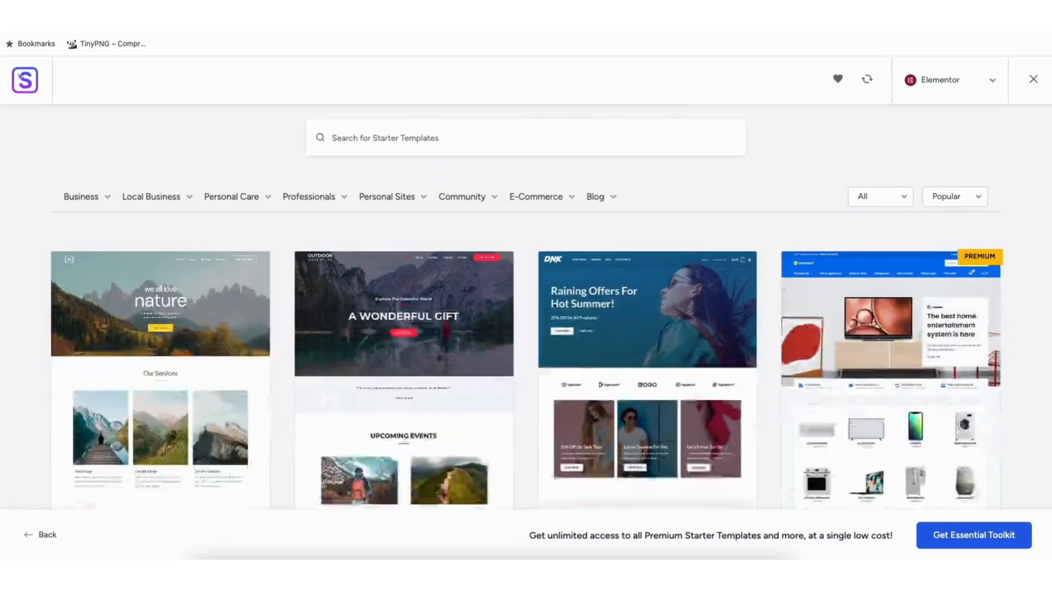
pyautogui.scroll(-10, 526, 307)
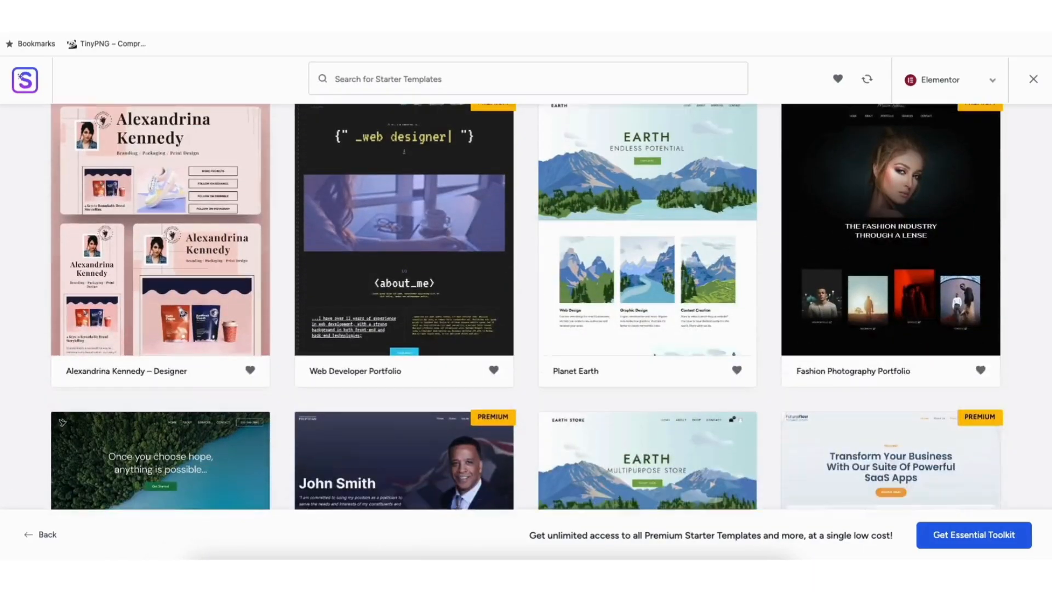
pyautogui.scroll(-8, 426, 294)
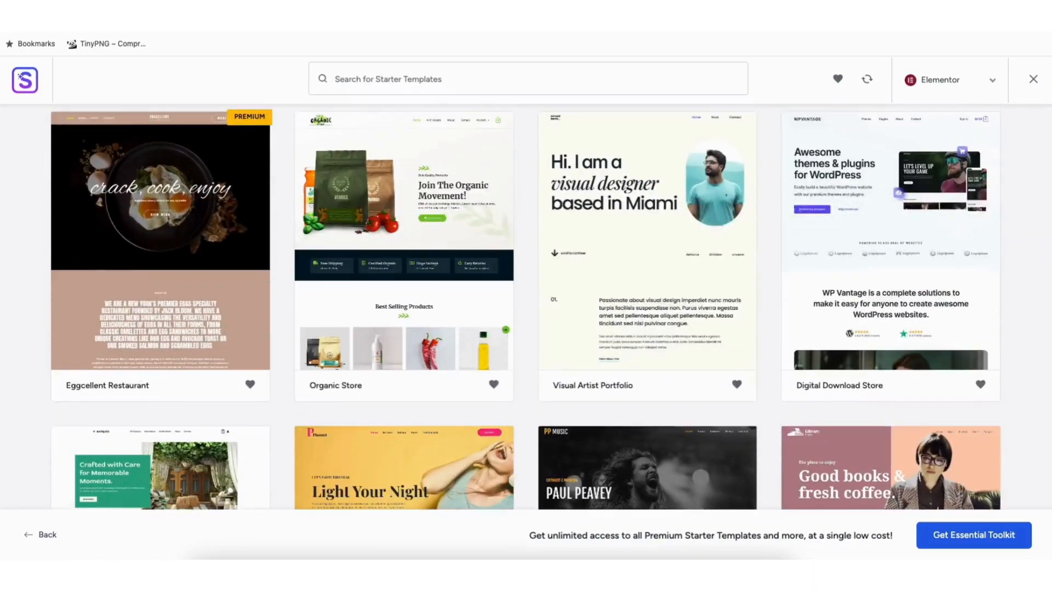
pyautogui.scroll(-10, 426, 294)
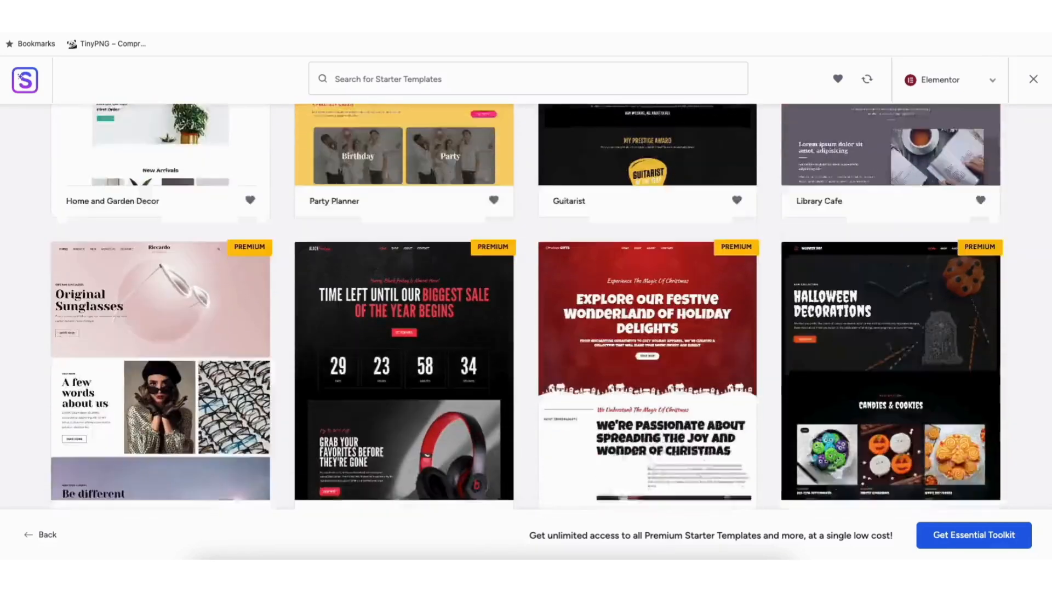
# - Scroll on through the Elementor starter templates and compare the free and premium designs further down the library
pyautogui.scroll(-12, 426, 294)
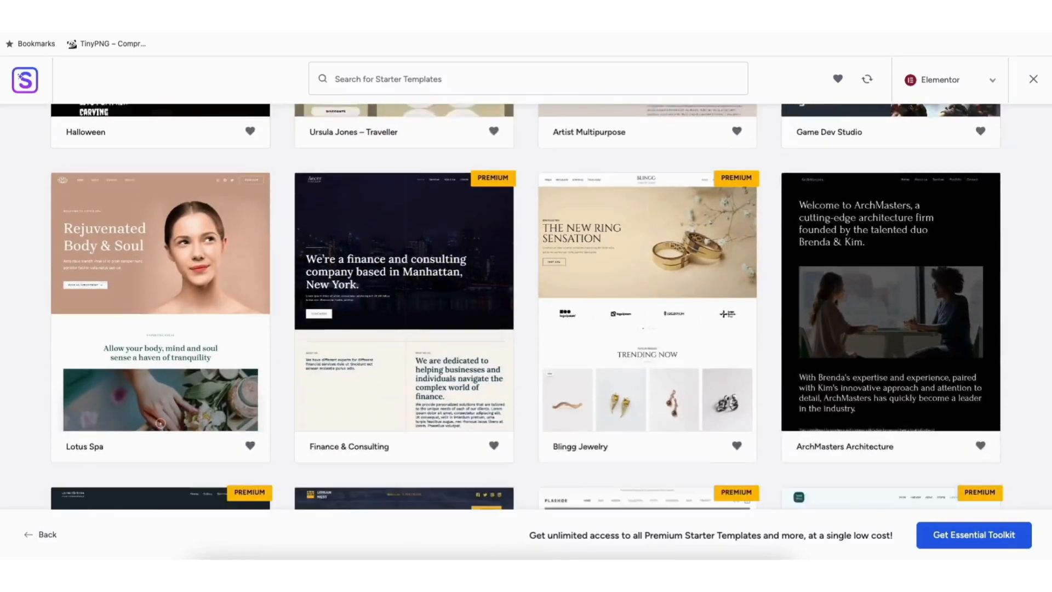
pyautogui.scroll(-10, 426, 294)
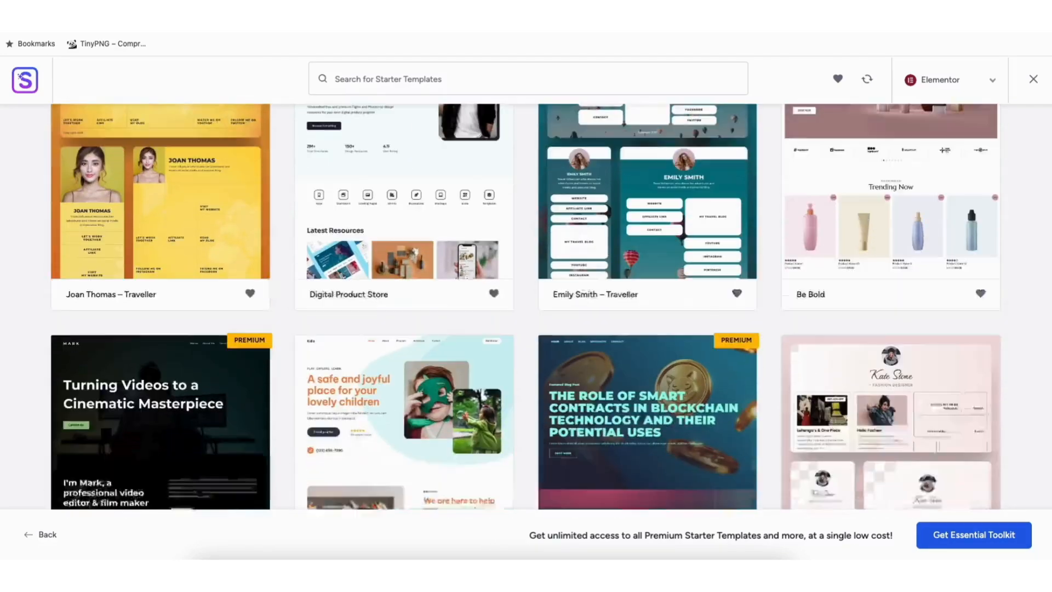
pyautogui.scroll(-8, 425, 294)
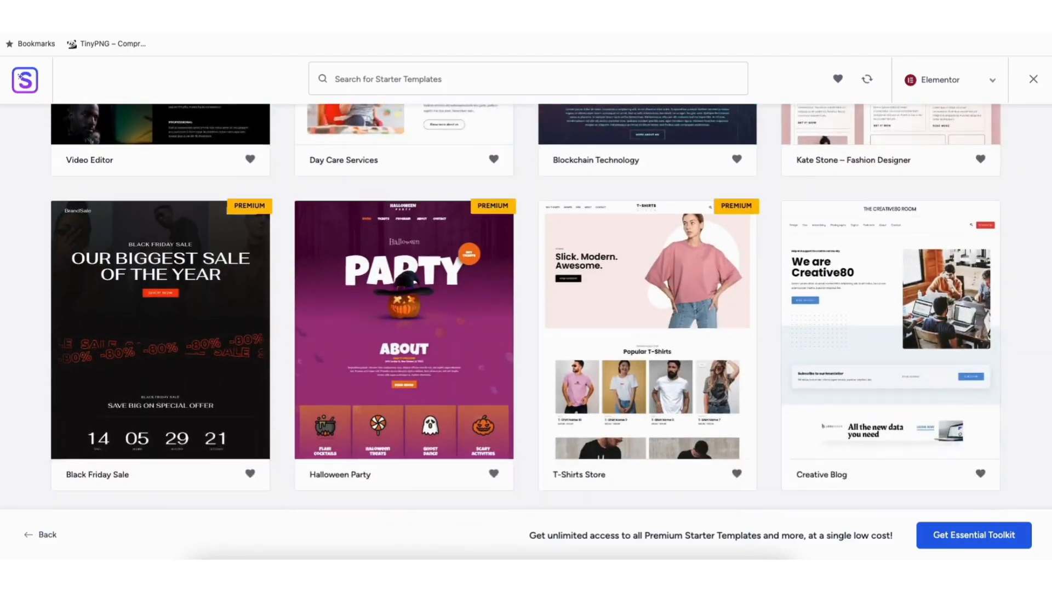
pyautogui.scroll(-9, 426, 293)
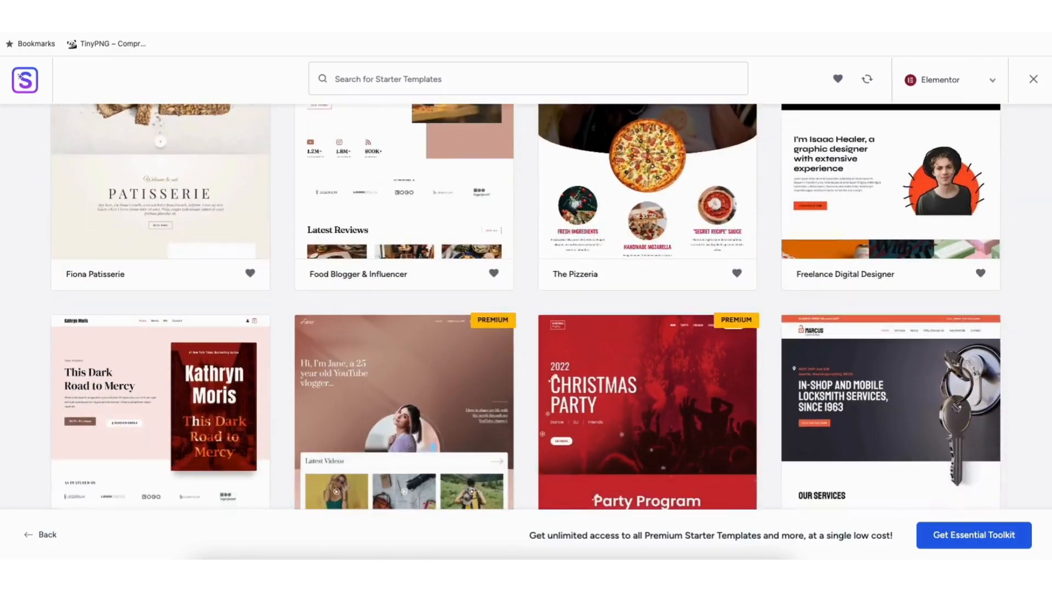
pyautogui.scroll(-8, 426, 293)
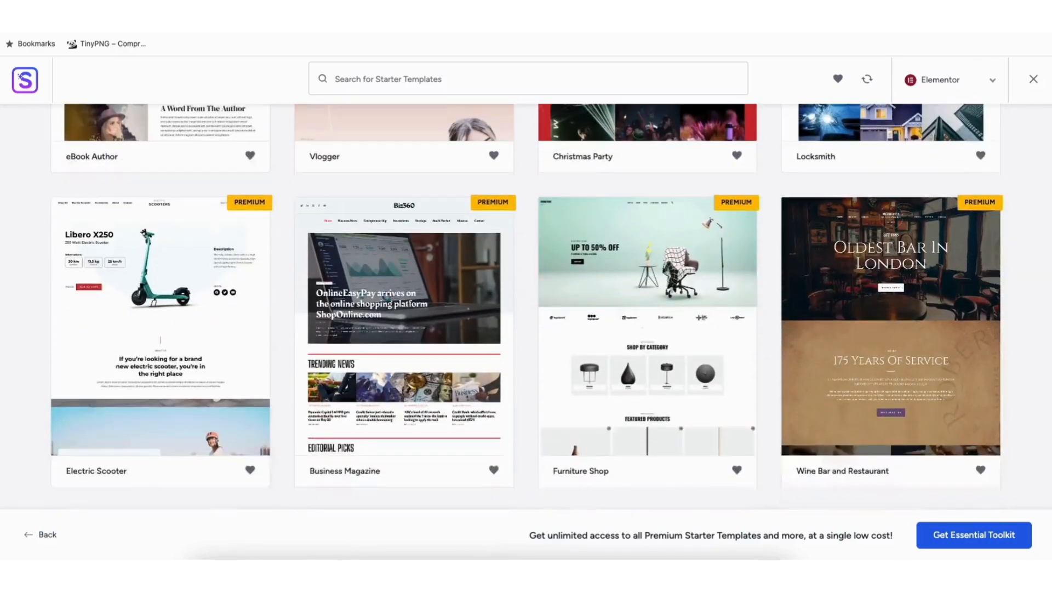
pyautogui.scroll(-4, 452, 447)
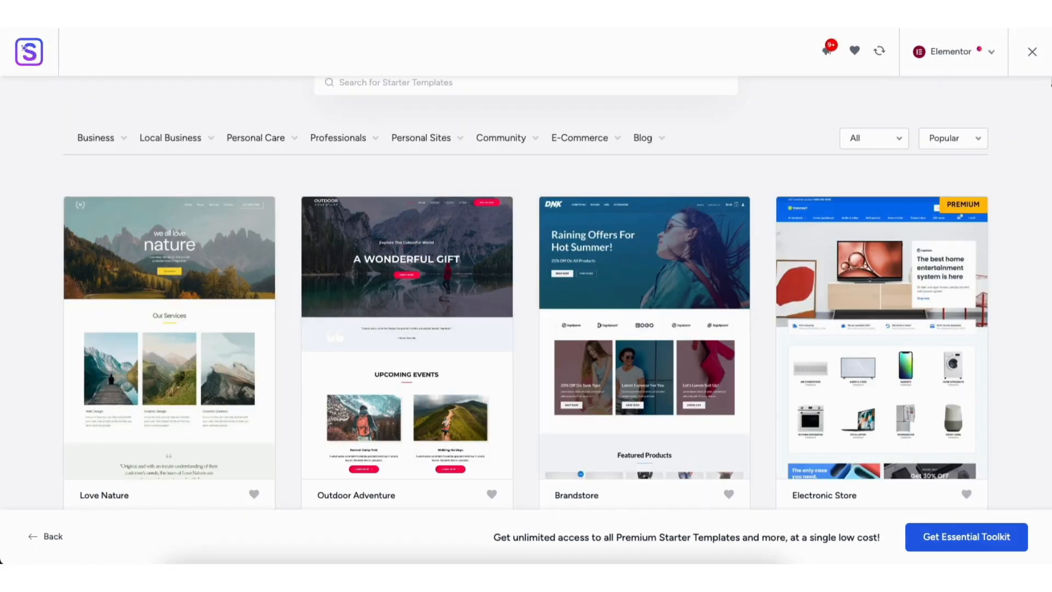
# - Select the Love Nature starter template for the website
pyautogui.scroll(-2, 148, 269)
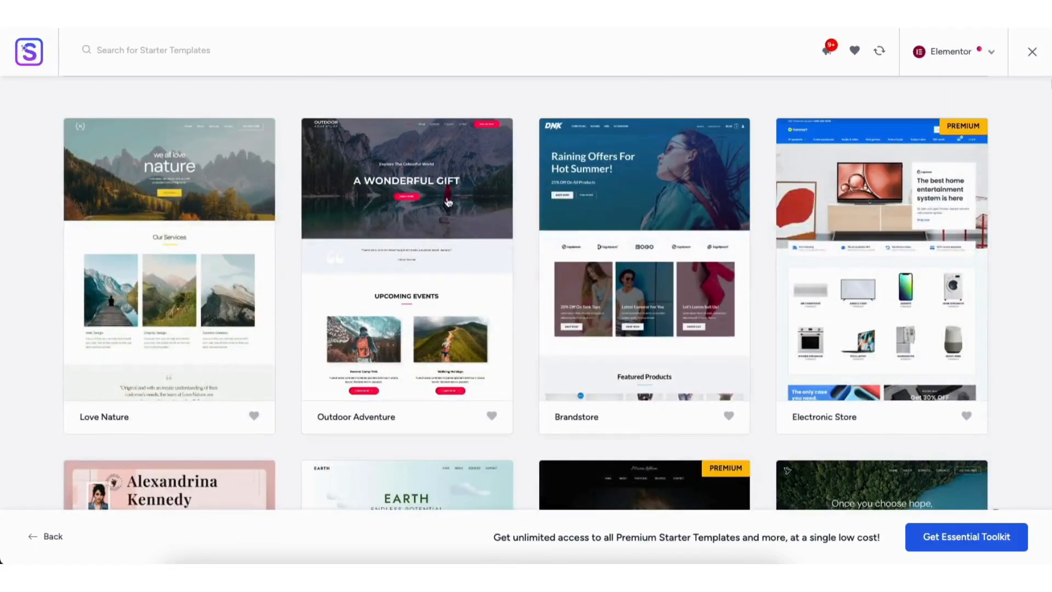
pyautogui.click(147, 270)
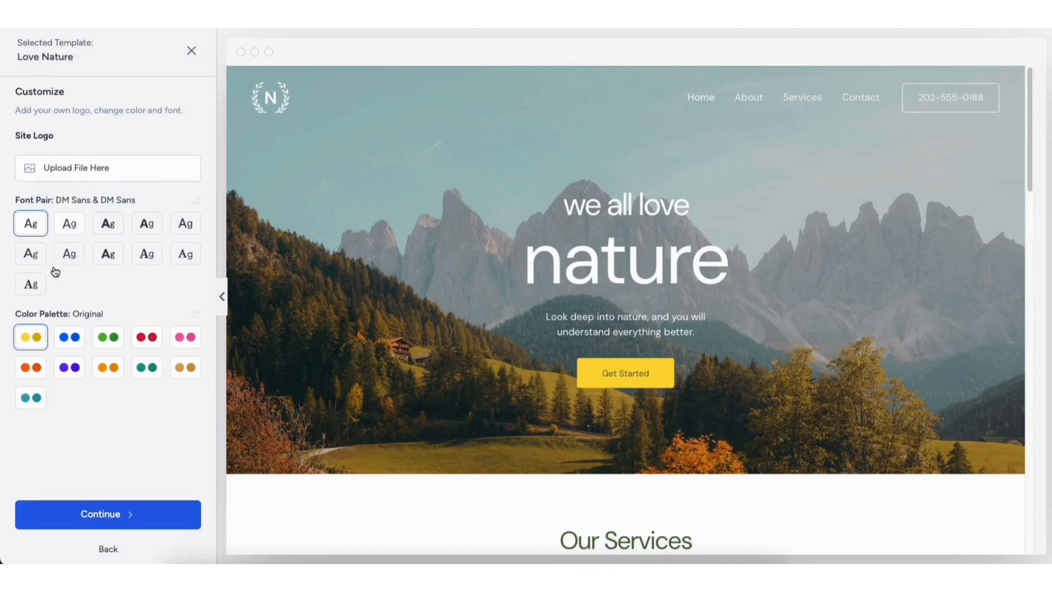
# - Try each alternative color palette on the Love Nature template, ending with Style 10, and return to the Original palette
pyautogui.click(69, 337)
pyautogui.click(108, 337)
pyautogui.click(147, 337)
pyautogui.click(180, 342)
pyautogui.click(31, 367)
pyautogui.click(69, 367)
pyautogui.click(108, 367)
pyautogui.click(147, 367)
pyautogui.click(185, 367)
pyautogui.click(31, 398)
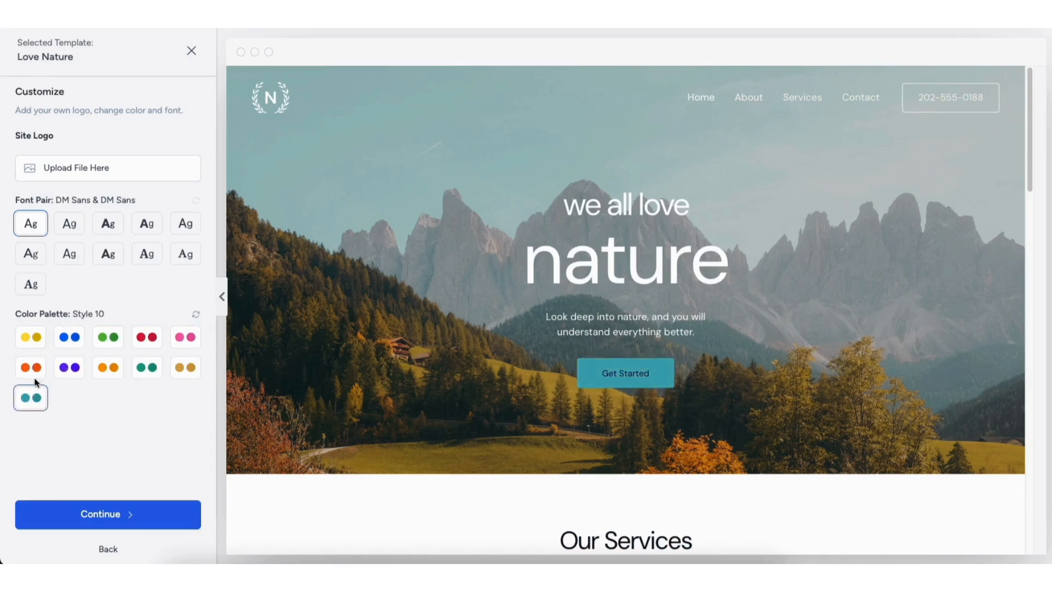
pyautogui.click(33, 339)
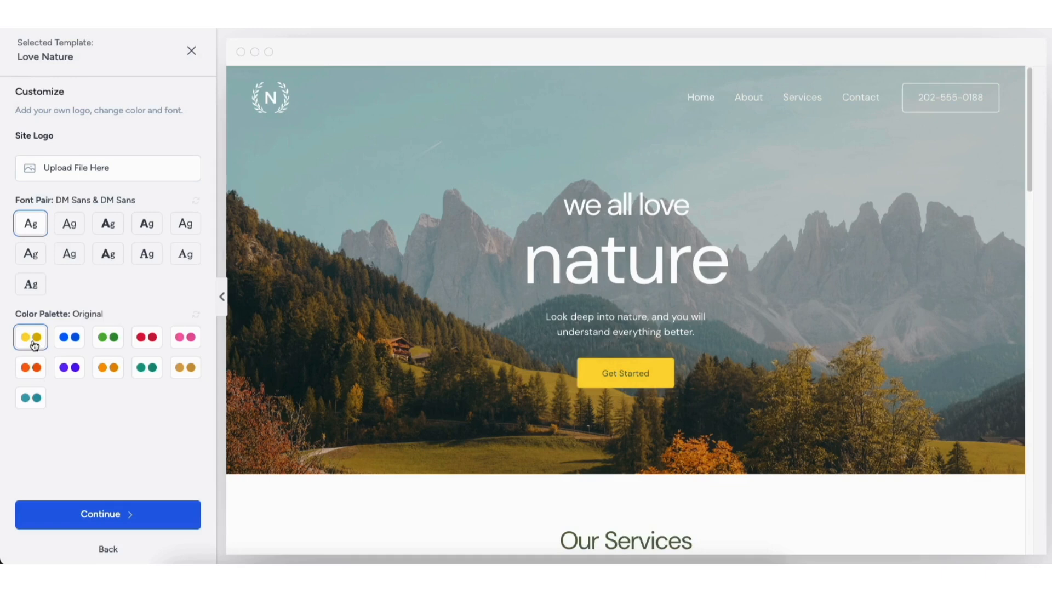
# - Continue with the chosen design, skip the optional website features, and build the site with all import options enabled
pyautogui.click(93, 515)
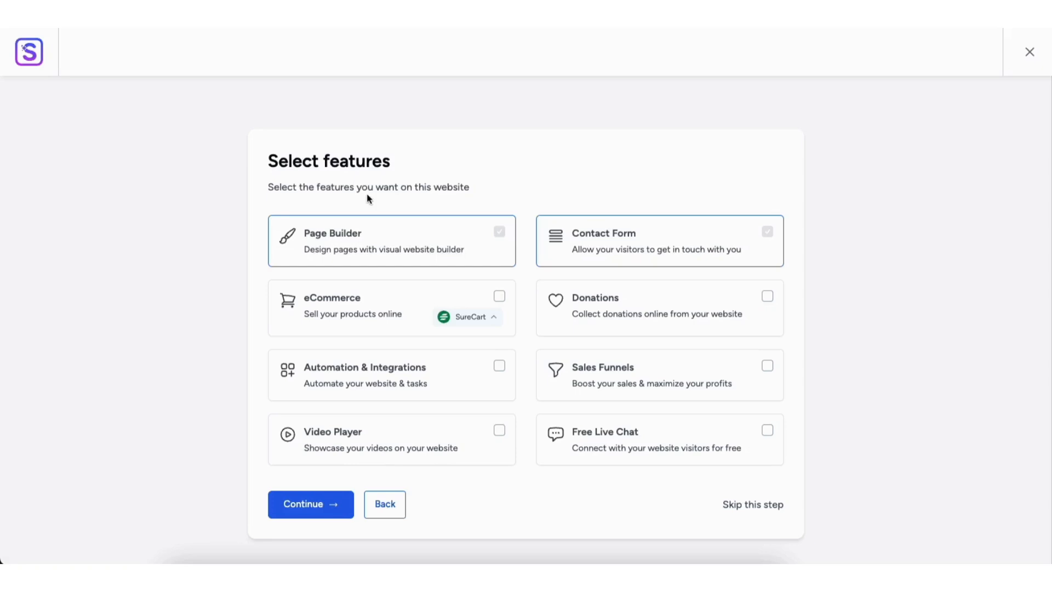
pyautogui.click(500, 297)
pyautogui.click(500, 298)
pyautogui.click(739, 505)
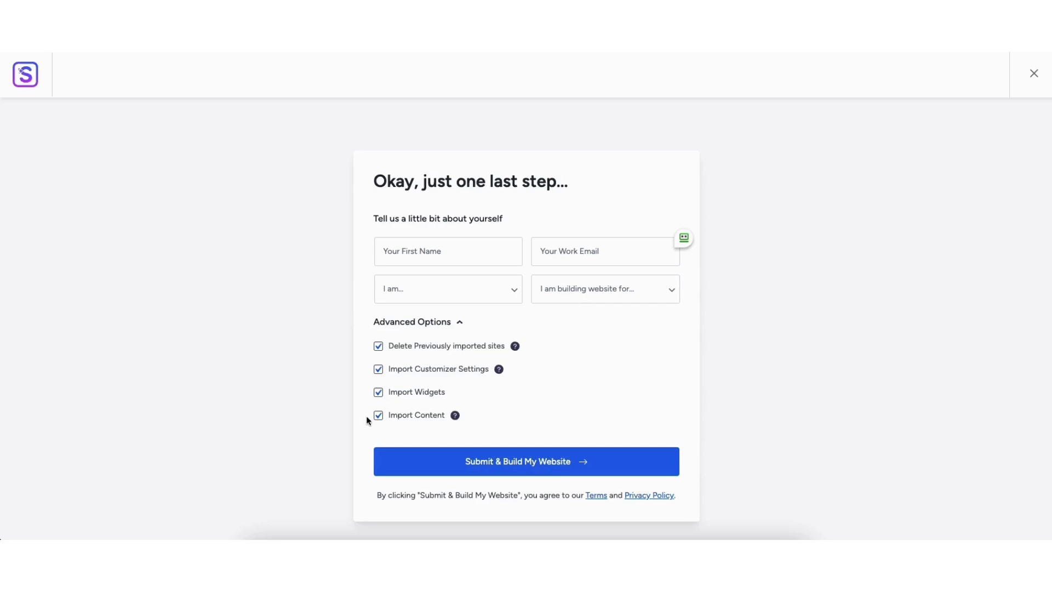
pyautogui.click(517, 462)
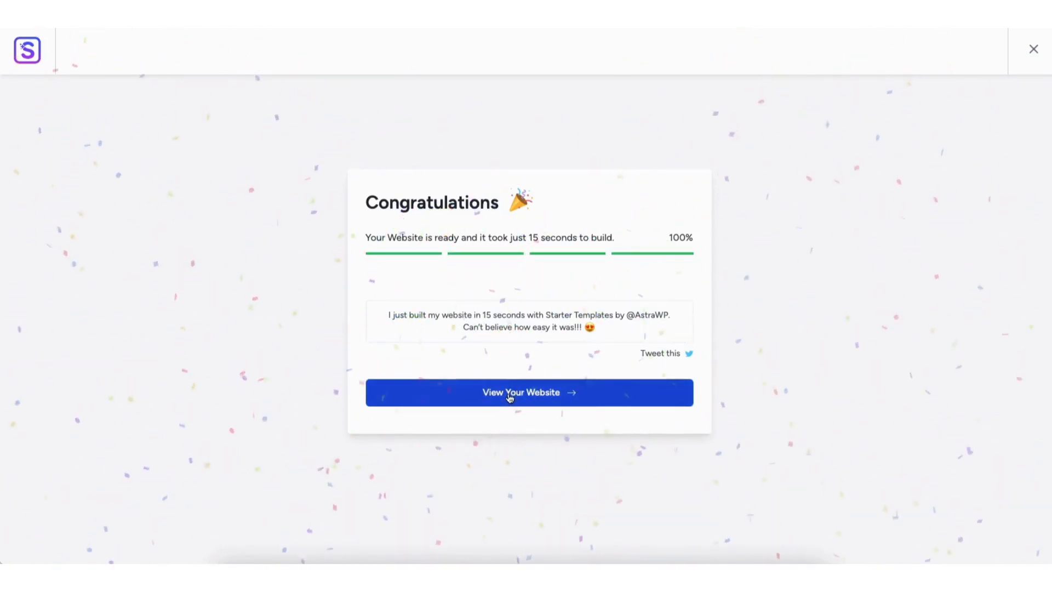
# - Open the newly built website and look through its homepage sections down to the Questions area
pyautogui.click(509, 392)
pyautogui.scroll(-3, 503, 395)
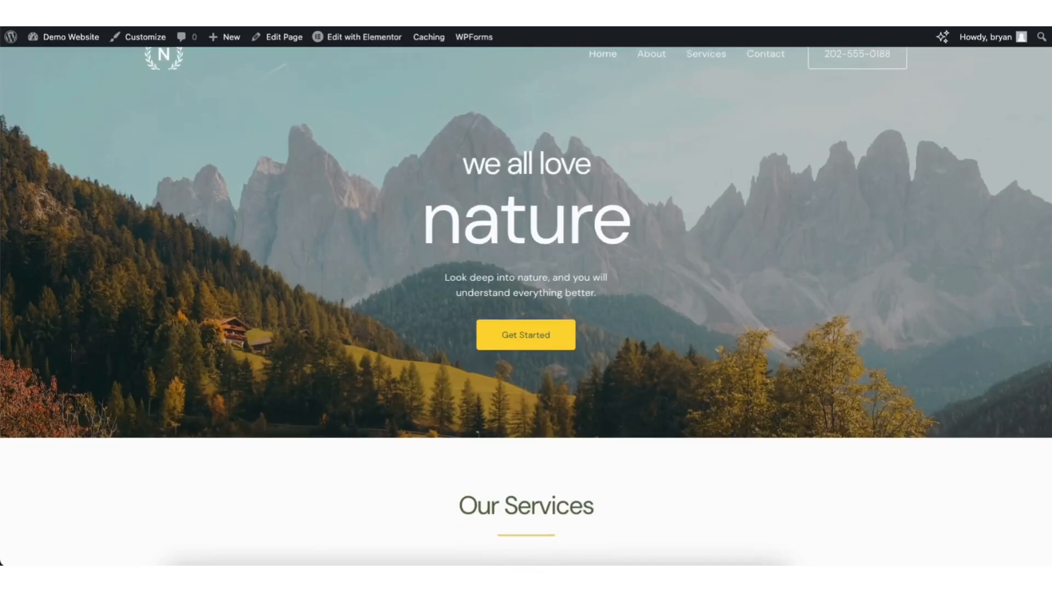
pyautogui.scroll(-10, 526, 305)
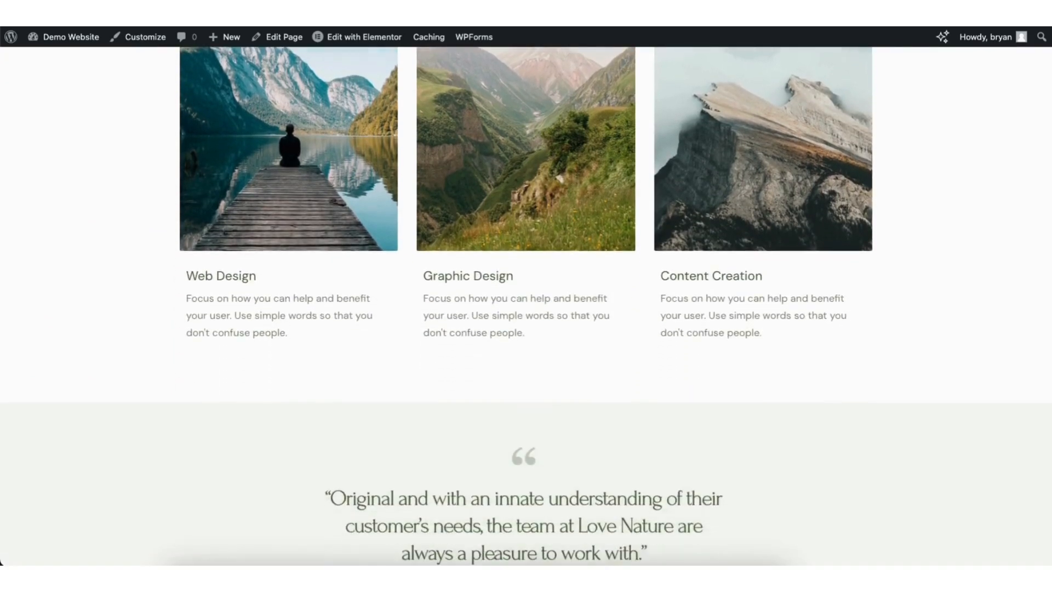
pyautogui.scroll(-10, 1043, 361)
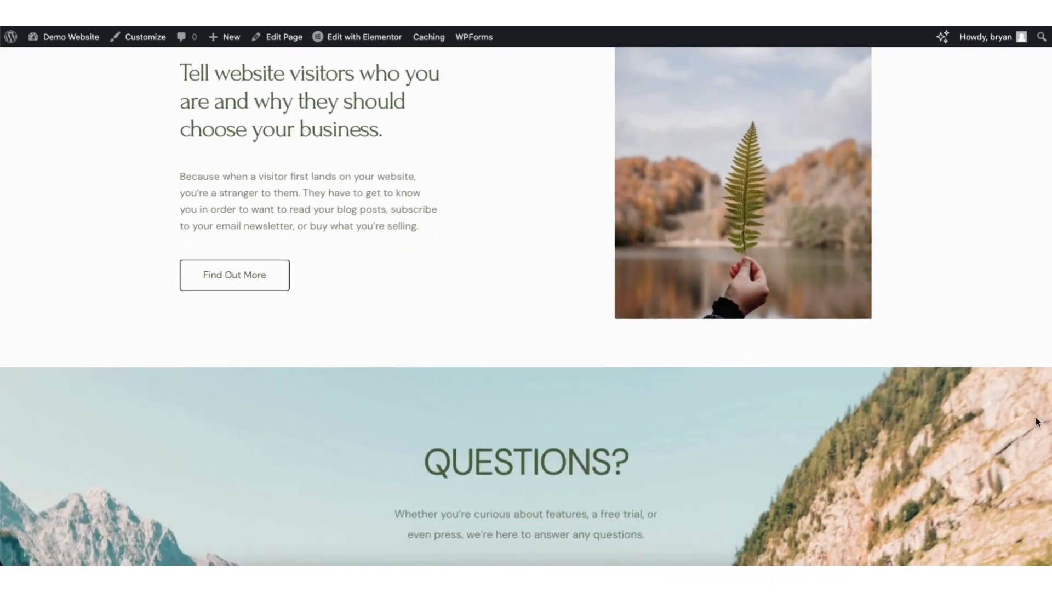
# - Open the homepage in the Elementor editor and change the hero heading "nature" to "demo"
pyautogui.moveTo(351, 43)
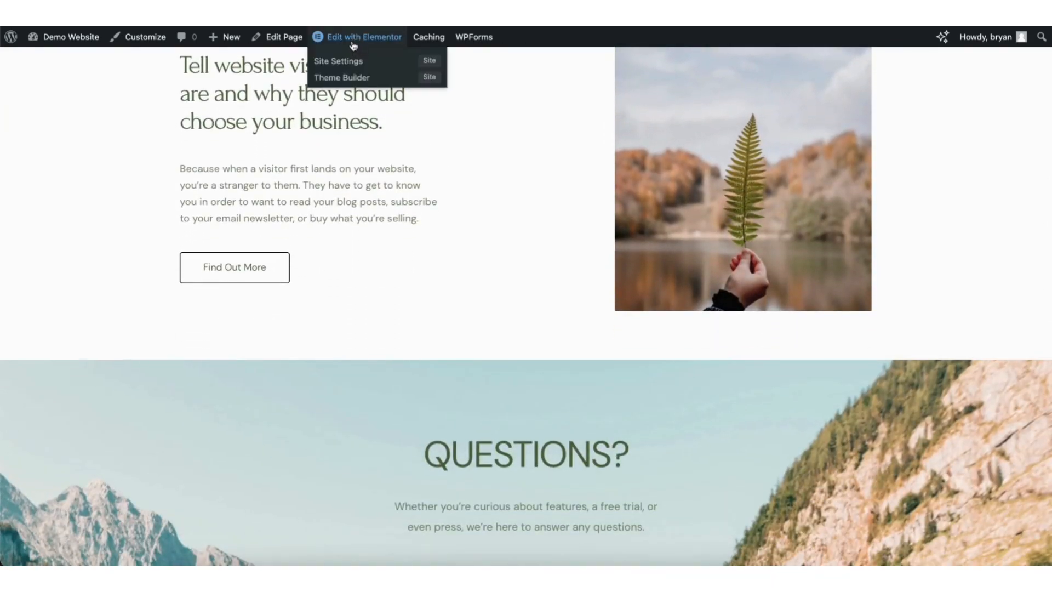
pyautogui.click(351, 43)
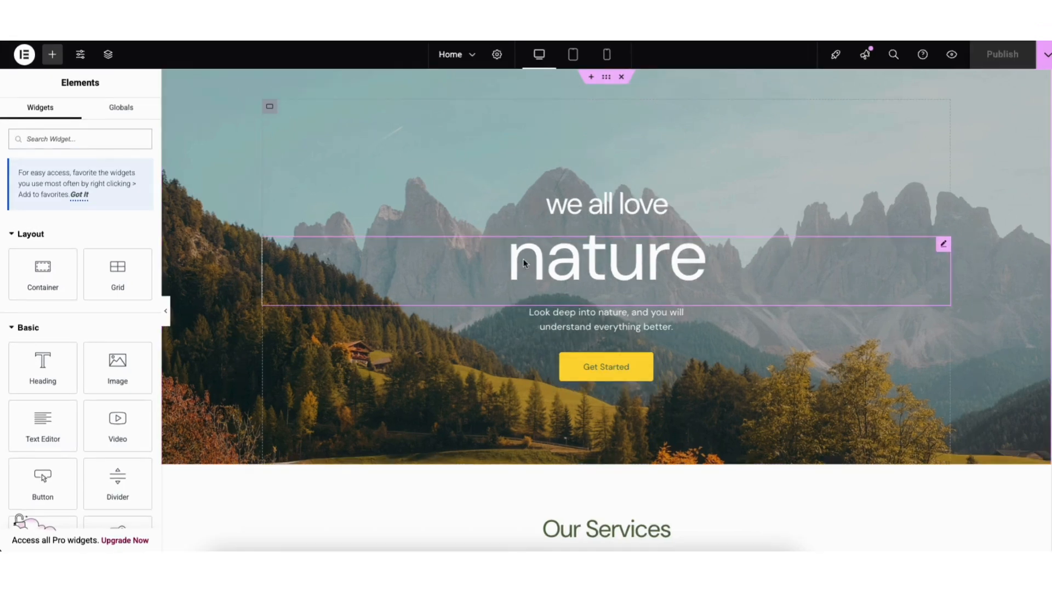
pyautogui.click(523, 262)
pyautogui.moveTo(513, 258); pyautogui.dragTo(726, 257)
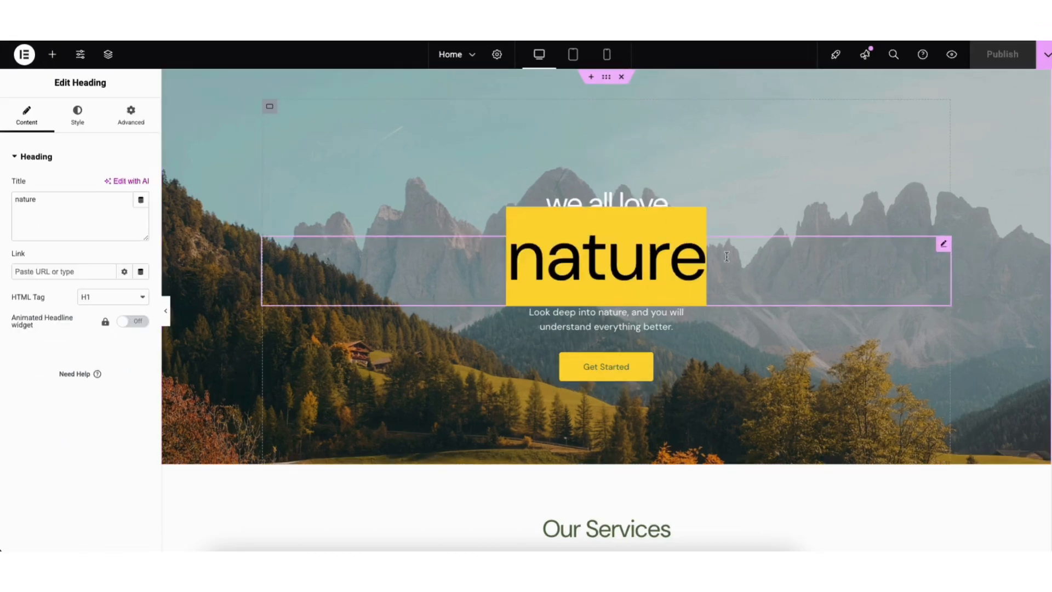
pyautogui.write('demo')
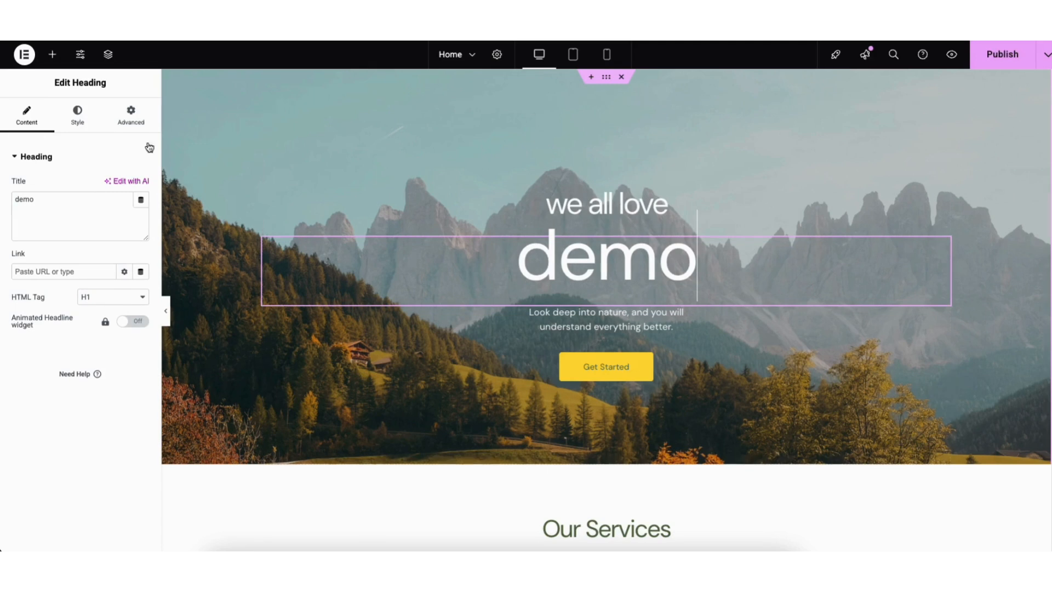
# - Examine the typography settings and the available font families for the "demo" heading
pyautogui.click(77, 116)
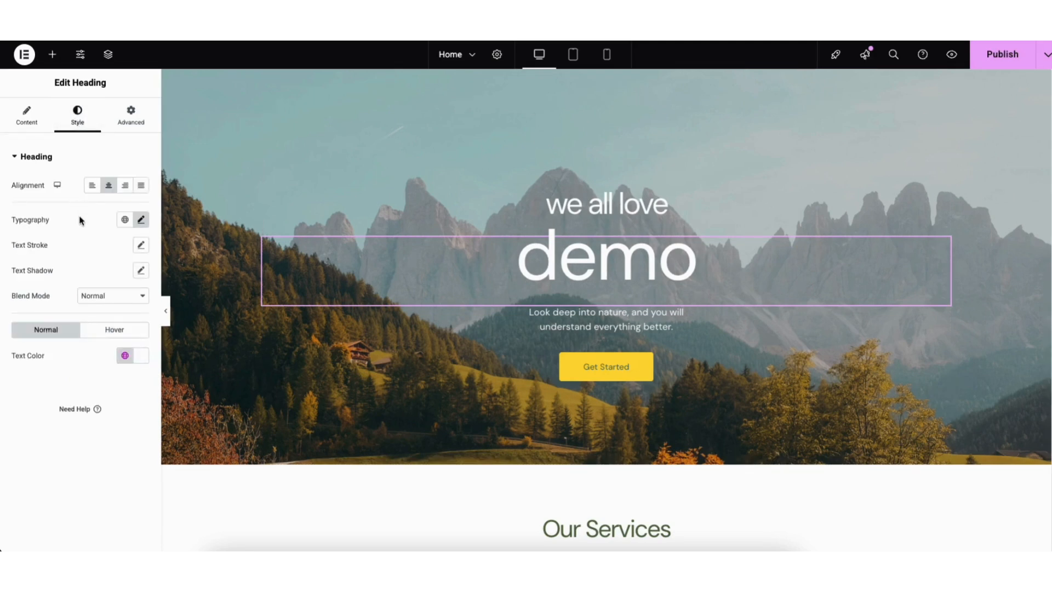
pyautogui.click(141, 219)
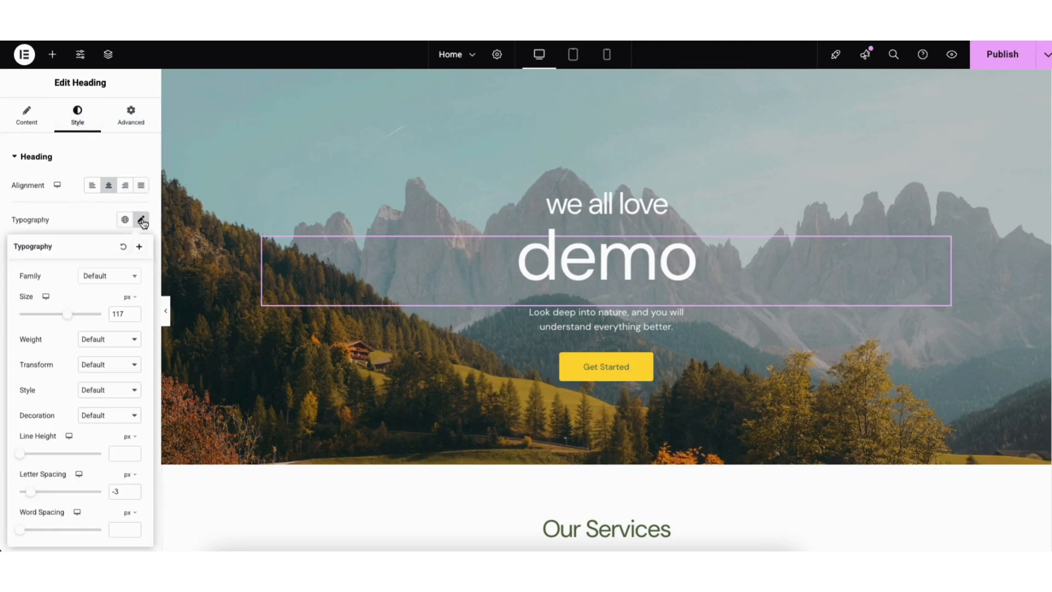
pyautogui.click(134, 276)
pyautogui.scroll(-10, 134, 310)
pyautogui.click(62, 297)
# - Edit the hero container's background and choose header-hero-1.jpg from the media library as its image
pyautogui.rightClick(223, 127)
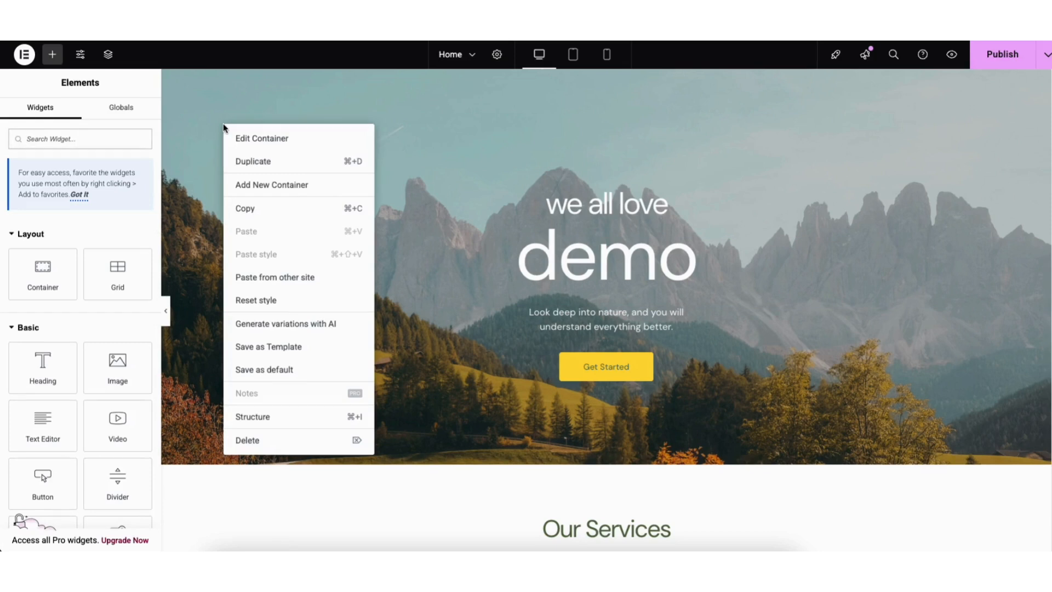
pyautogui.click(254, 138)
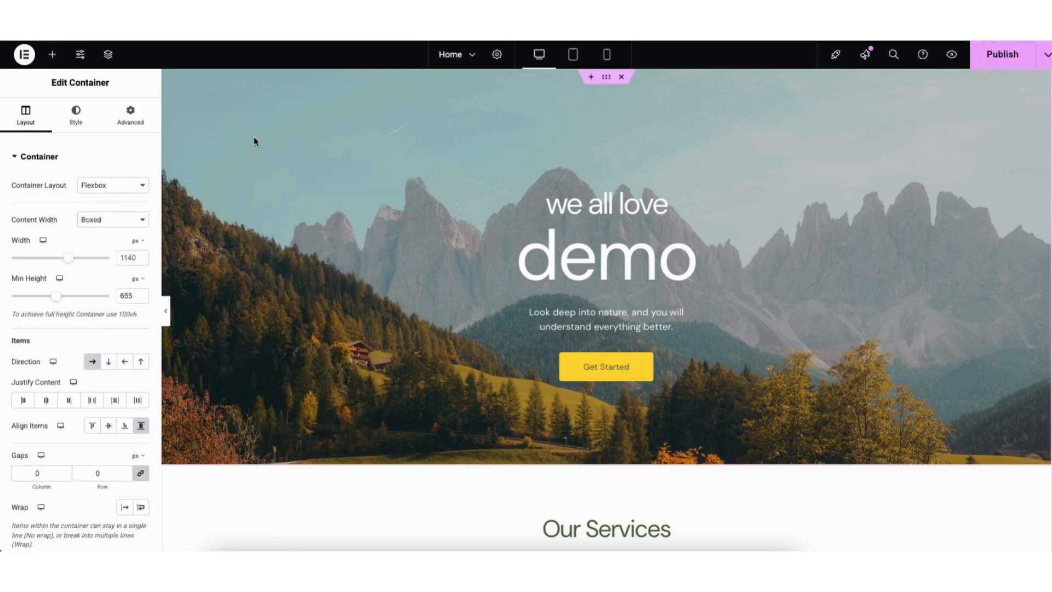
pyautogui.click(75, 122)
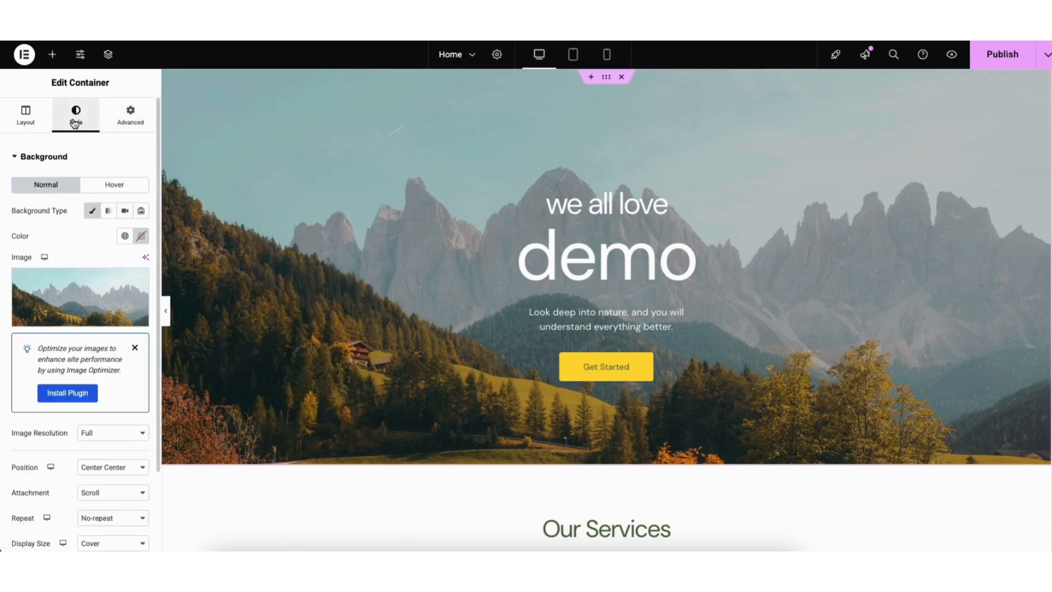
pyautogui.moveTo(97, 286)
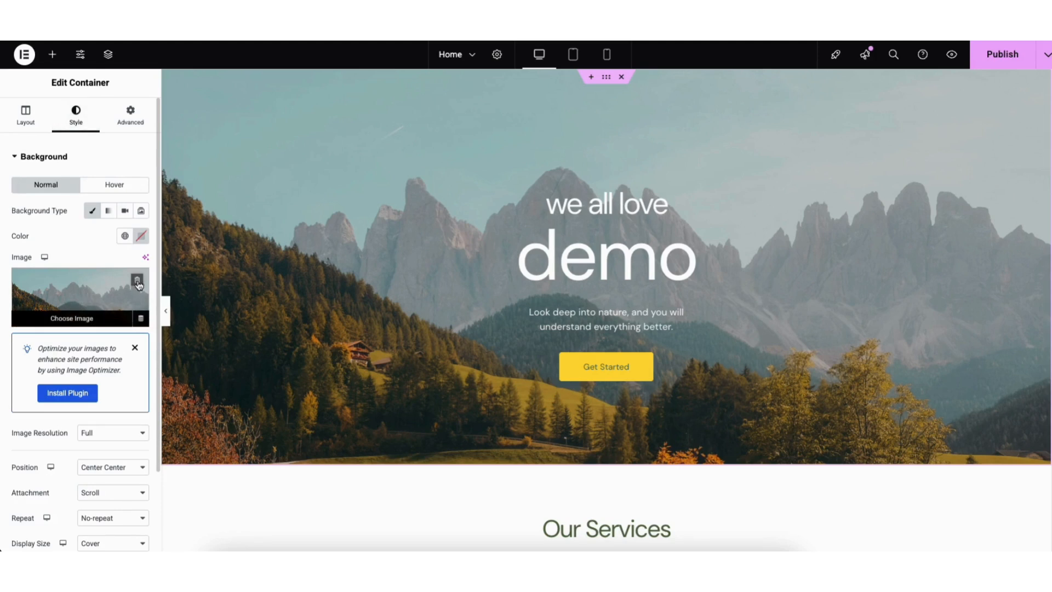
pyautogui.click(89, 302)
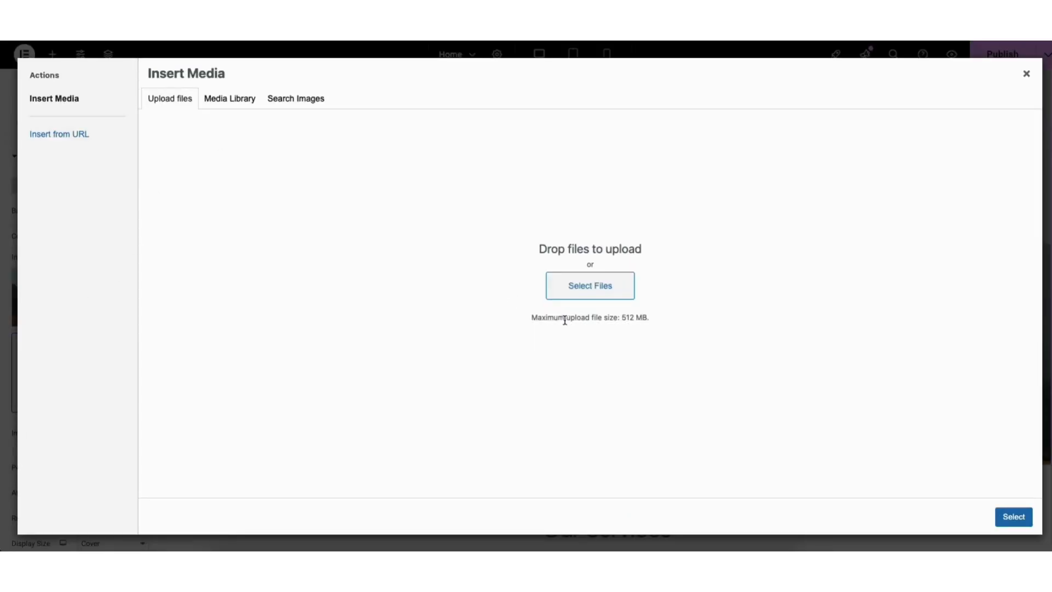
pyautogui.click(209, 101)
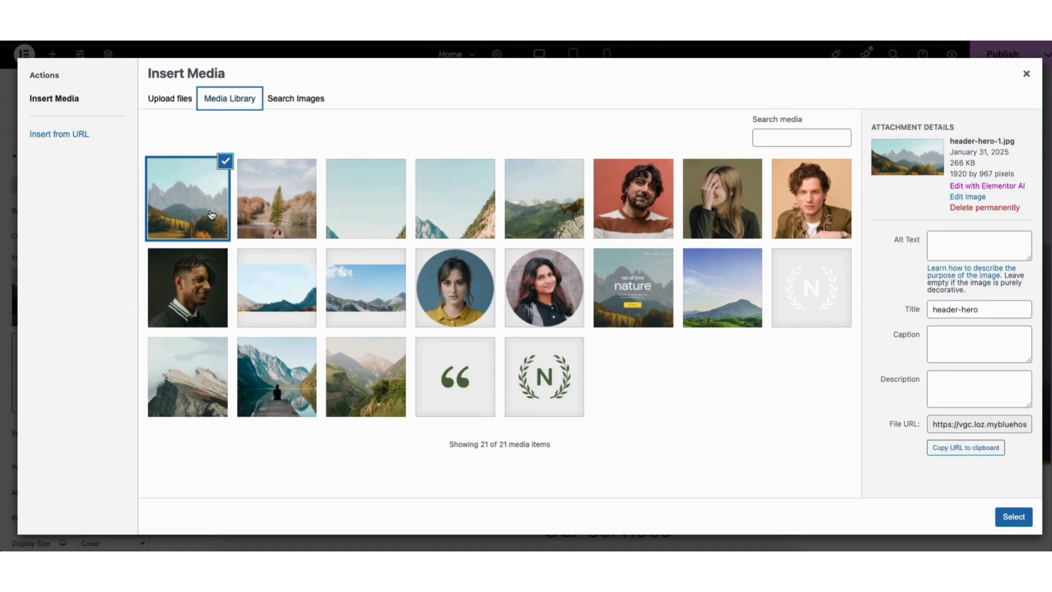
pyautogui.click(1013, 517)
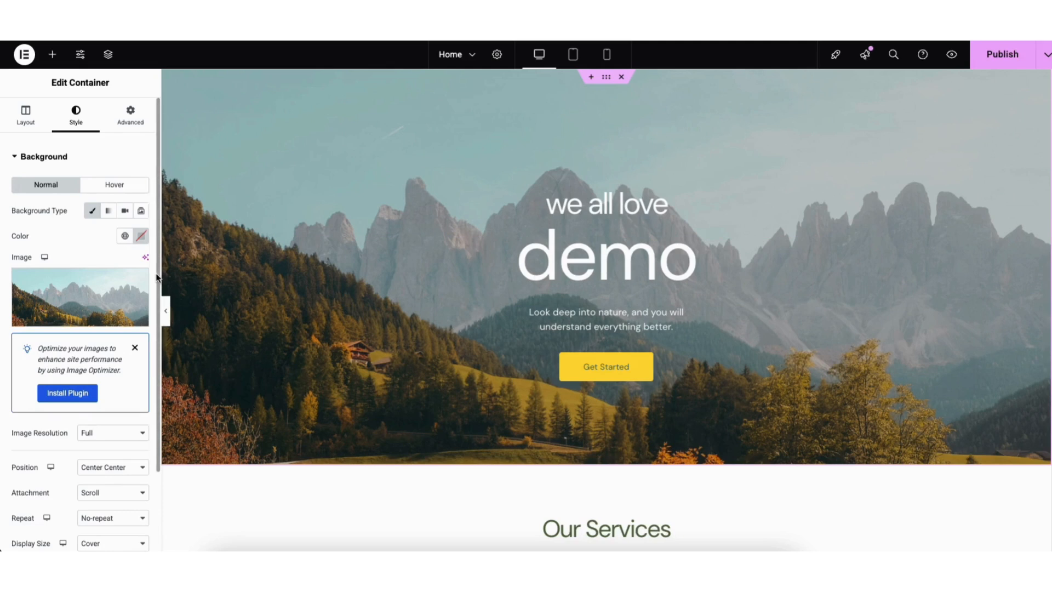
# - Give the hero container's background overlay a custom black color and set its opacity to 0.08
pyautogui.scroll(-3, 158, 277)
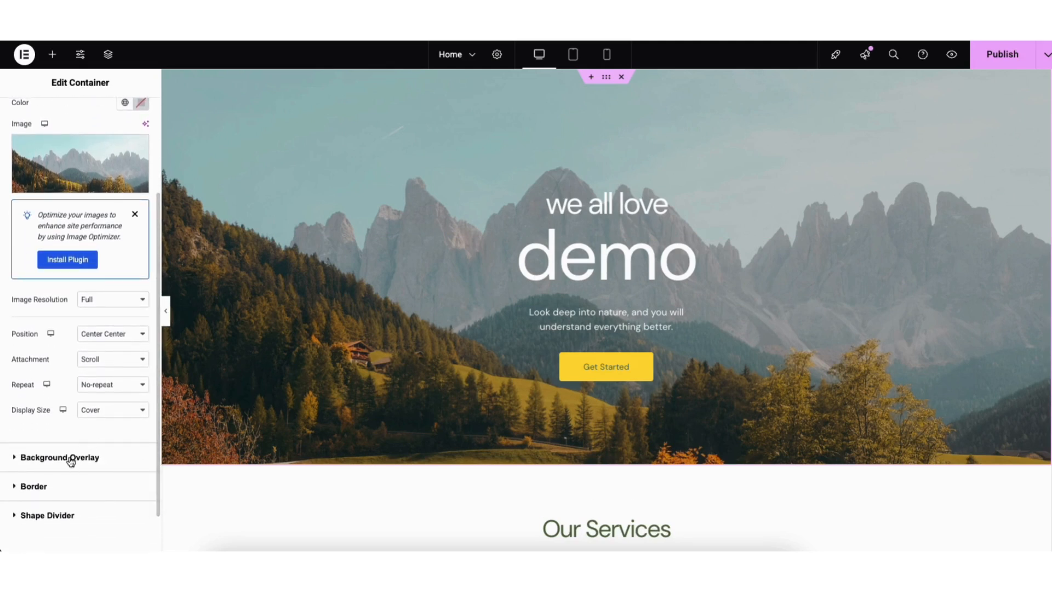
pyautogui.click(71, 458)
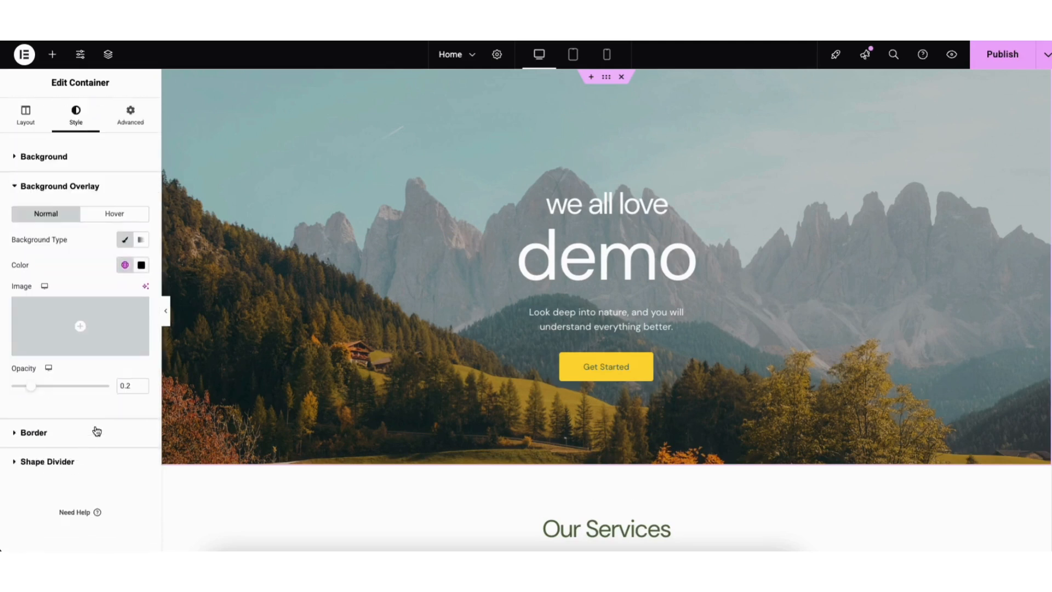
pyautogui.click(142, 265)
pyautogui.moveTo(133, 376)
pyautogui.mouseDown()
pyautogui.moveTo(204, 319)
pyautogui.moveTo(75, 399)
pyautogui.moveTo(43, 389)
pyautogui.moveTo(88, 393)
pyautogui.moveTo(18, 399)
pyautogui.mouseUp()
pyautogui.click(45, 272)
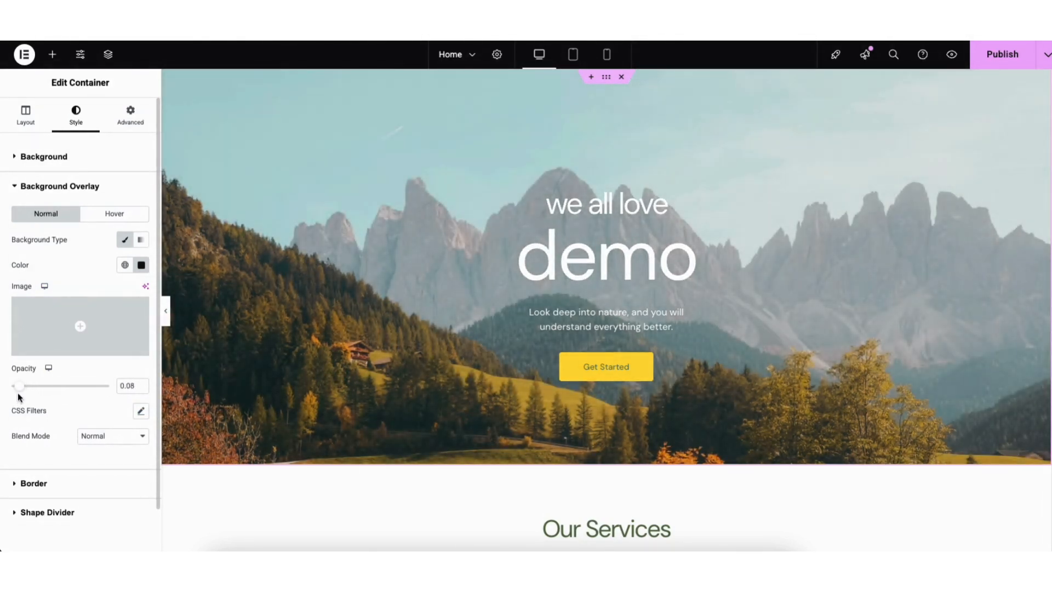
# - Open the Get Started button for editing and examine its text field and link options
pyautogui.click(577, 375)
pyautogui.moveTo(81, 210); pyautogui.dragTo(132, 211)
pyautogui.click(99, 232)
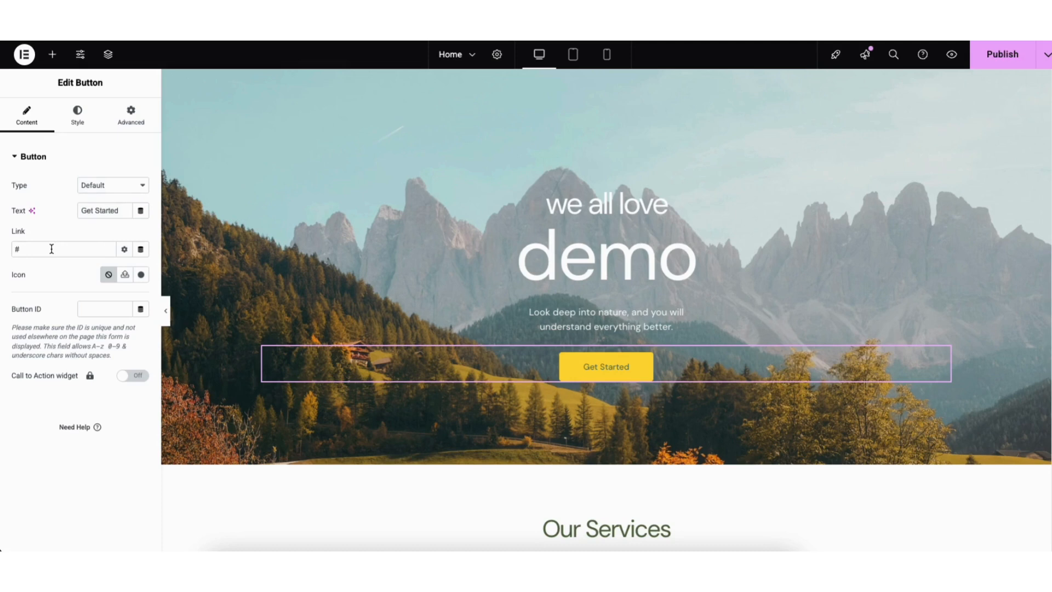
pyautogui.click(125, 250)
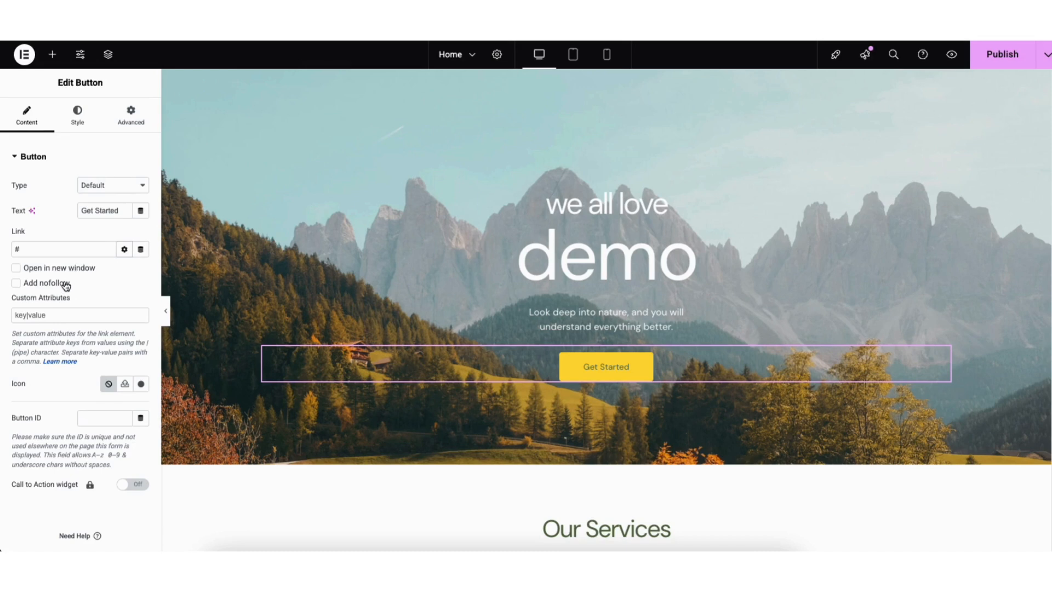
pyautogui.click(124, 251)
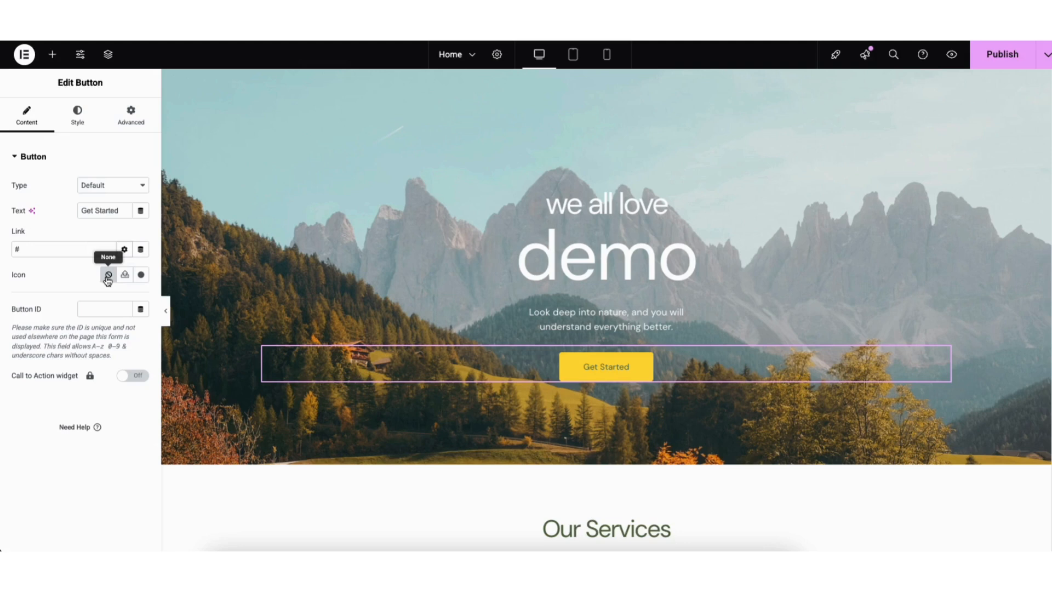
# - Examine the icon library for the Get Started button and its normal and hover style settings
pyautogui.click(140, 280)
pyautogui.moveTo(847, 140); pyautogui.dragTo(847, 179)
pyautogui.click(877, 70)
pyautogui.click(76, 116)
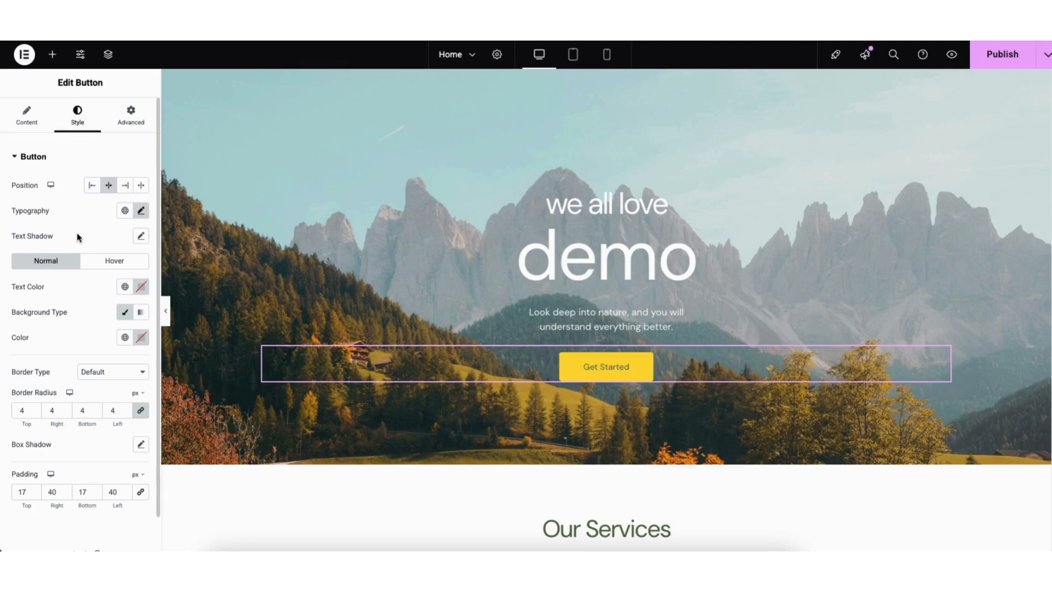
pyautogui.click(104, 260)
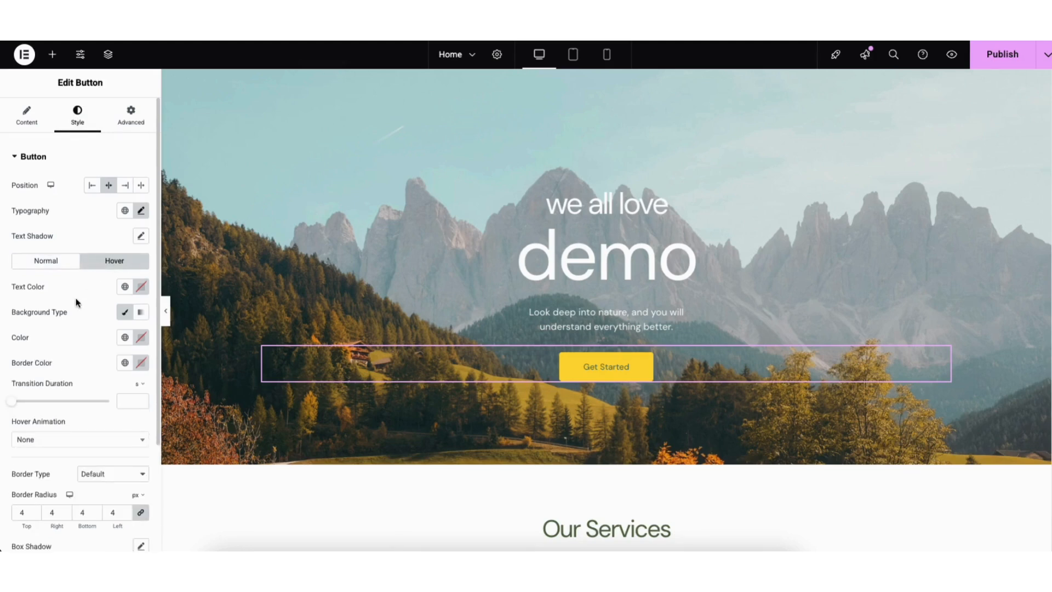
# - Move the paragraph in the About Us section below the Find Out More button
pyautogui.scroll(-15, 1012, 332)
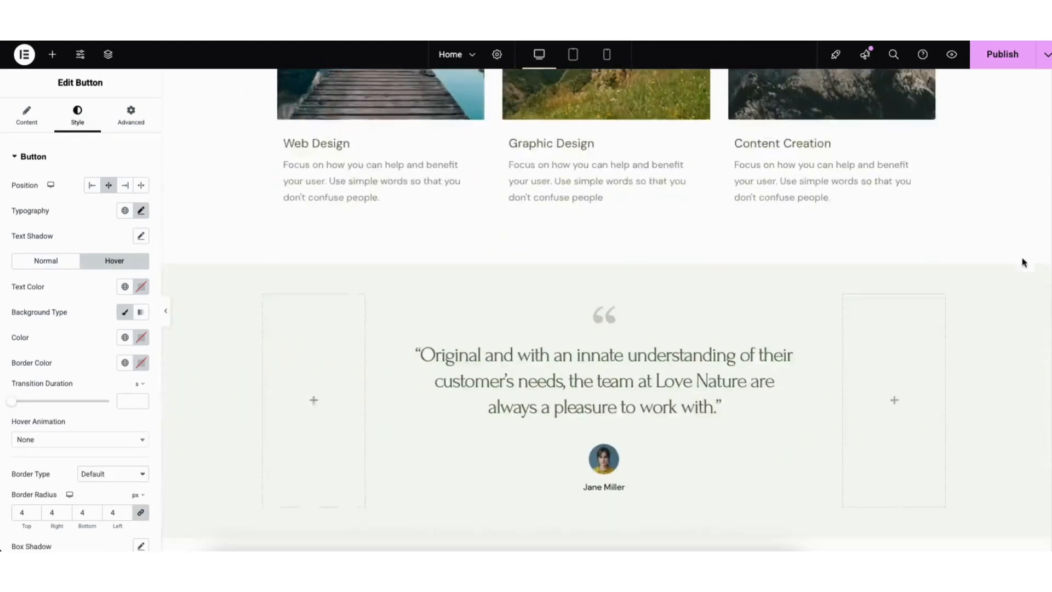
pyautogui.scroll(-2, 1012, 332)
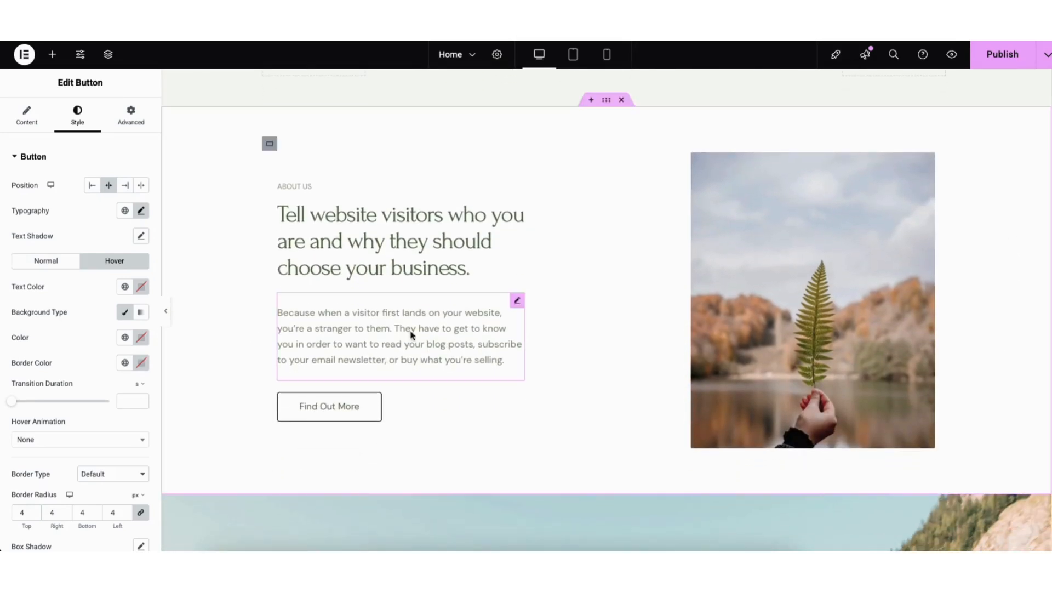
pyautogui.moveTo(518, 305)
pyautogui.moveTo(518, 305); pyautogui.dragTo(472, 371)
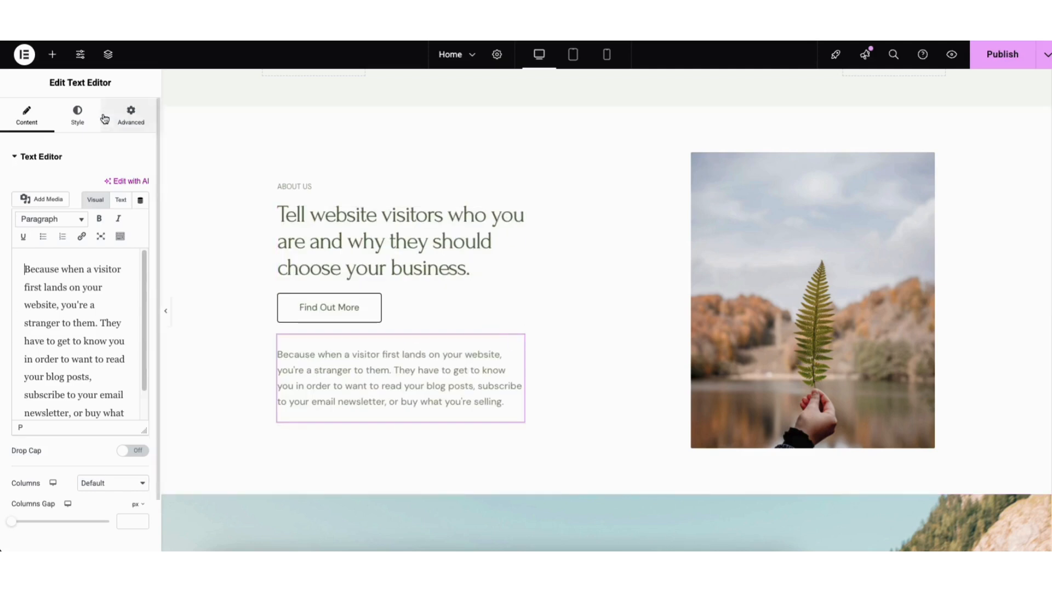
# - Add a Heading widget between the Find Out More button and the About Us paragraph, and delete it again
pyautogui.click(52, 55)
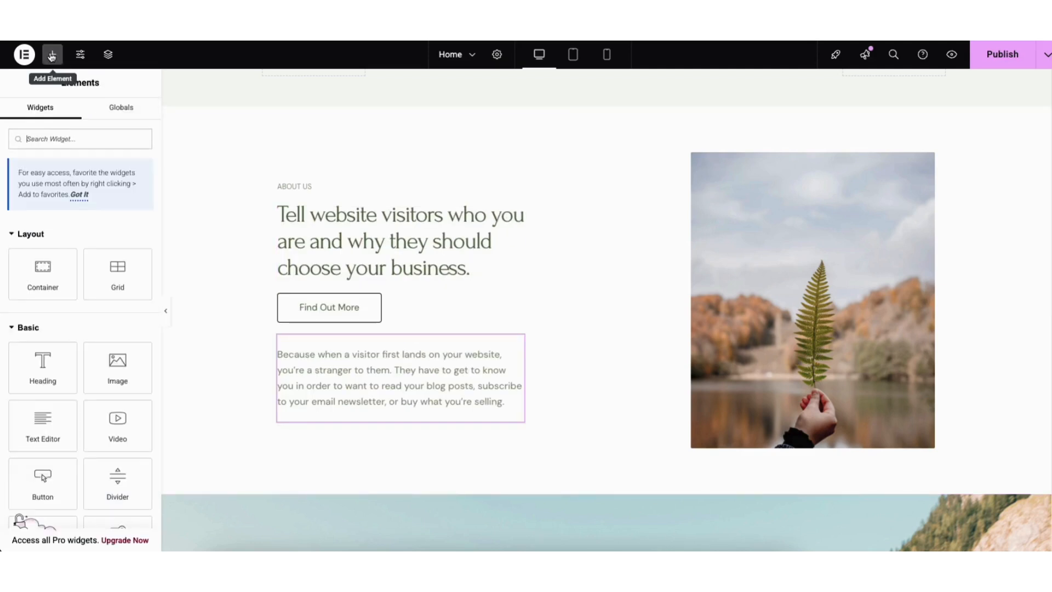
pyautogui.moveTo(39, 368); pyautogui.dragTo(333, 347)
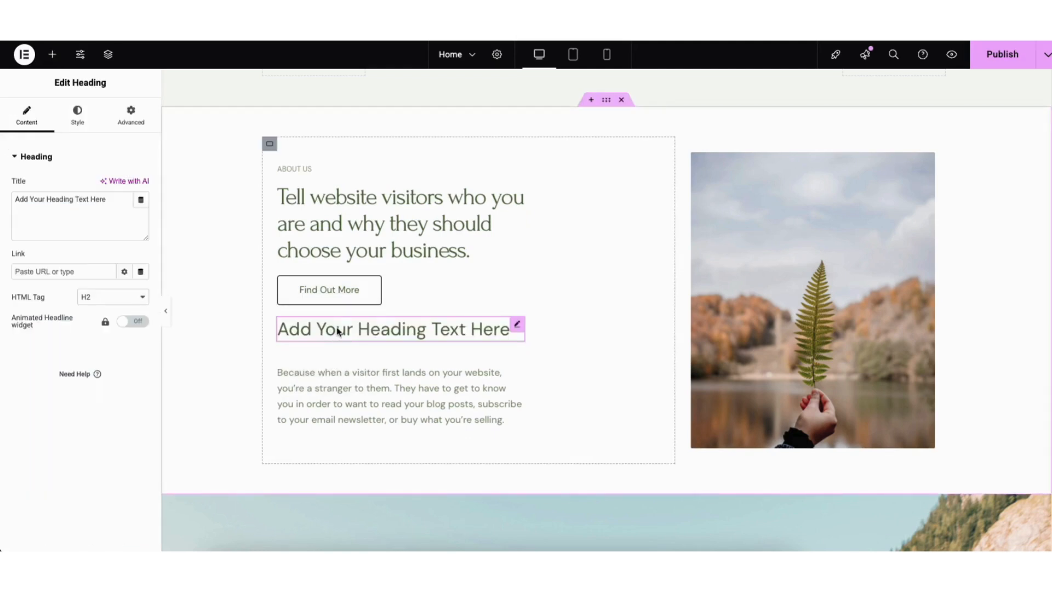
pyautogui.rightClick(338, 331)
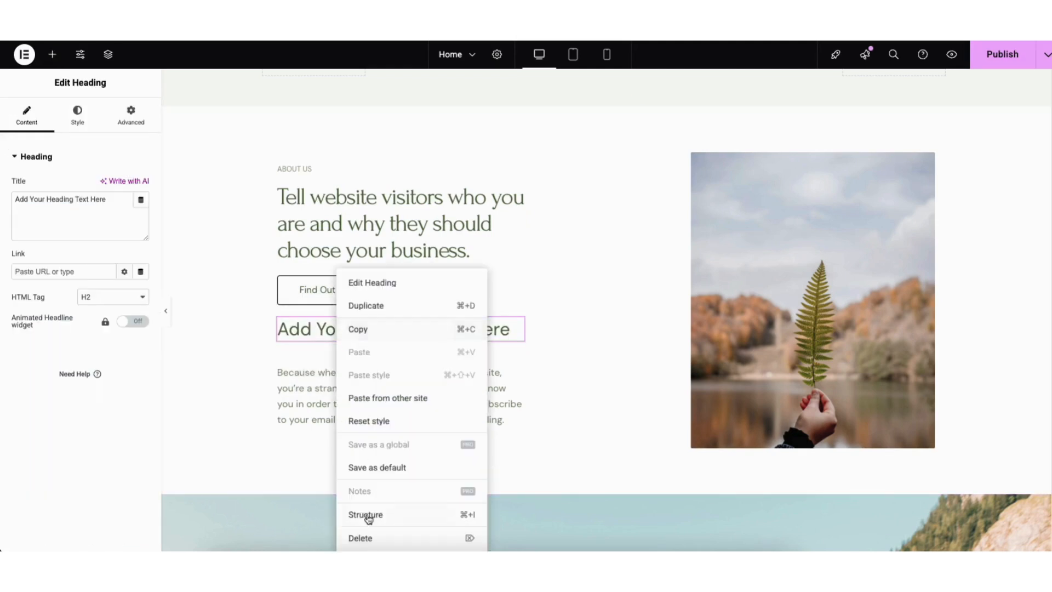
pyautogui.click(362, 538)
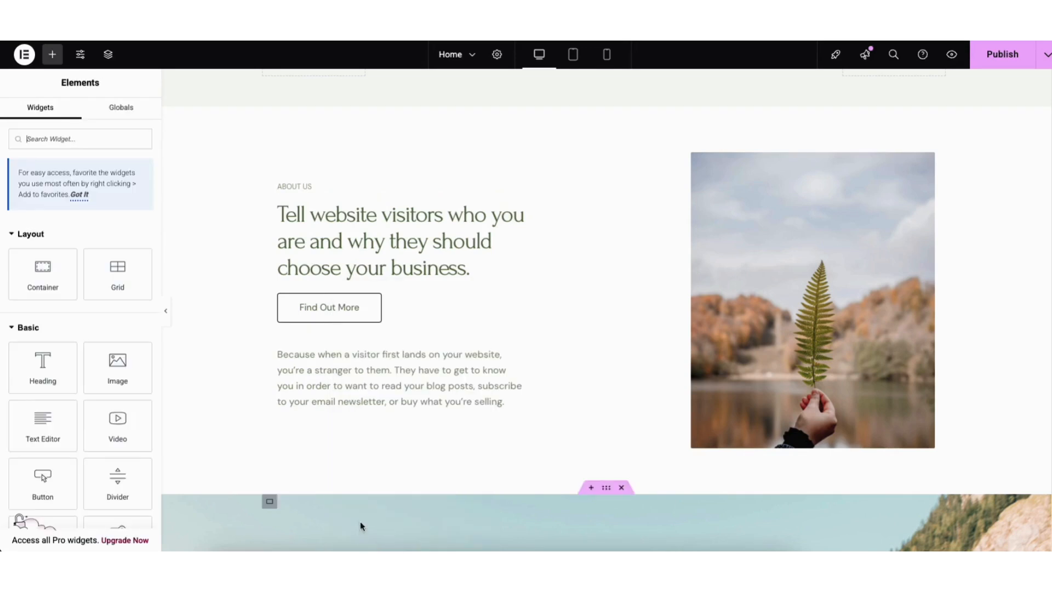
# - Duplicate the About Us paragraph and open the fern image beside it for editing
pyautogui.rightClick(346, 370)
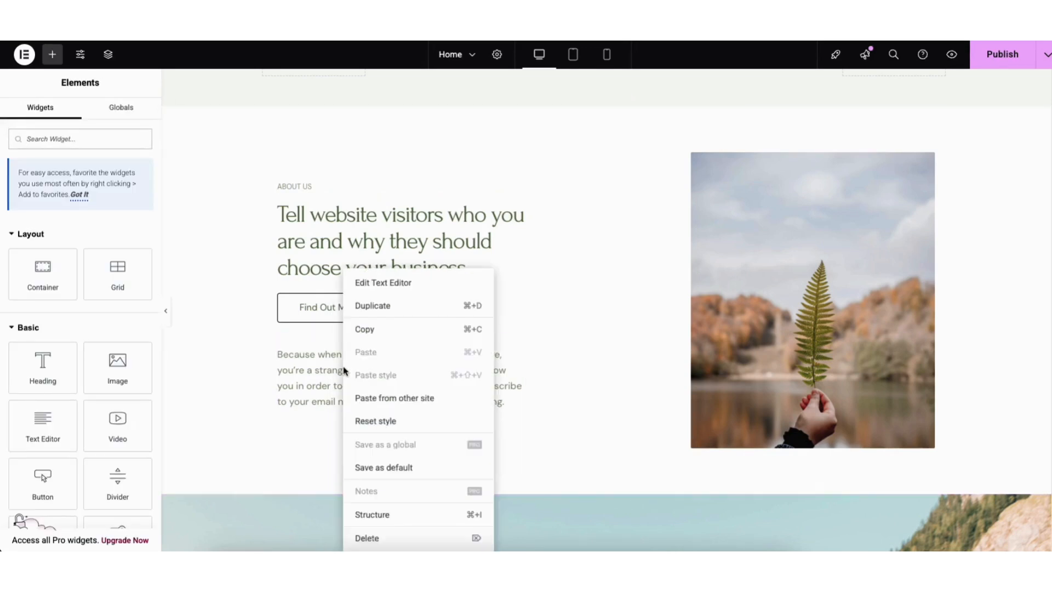
pyautogui.click(378, 308)
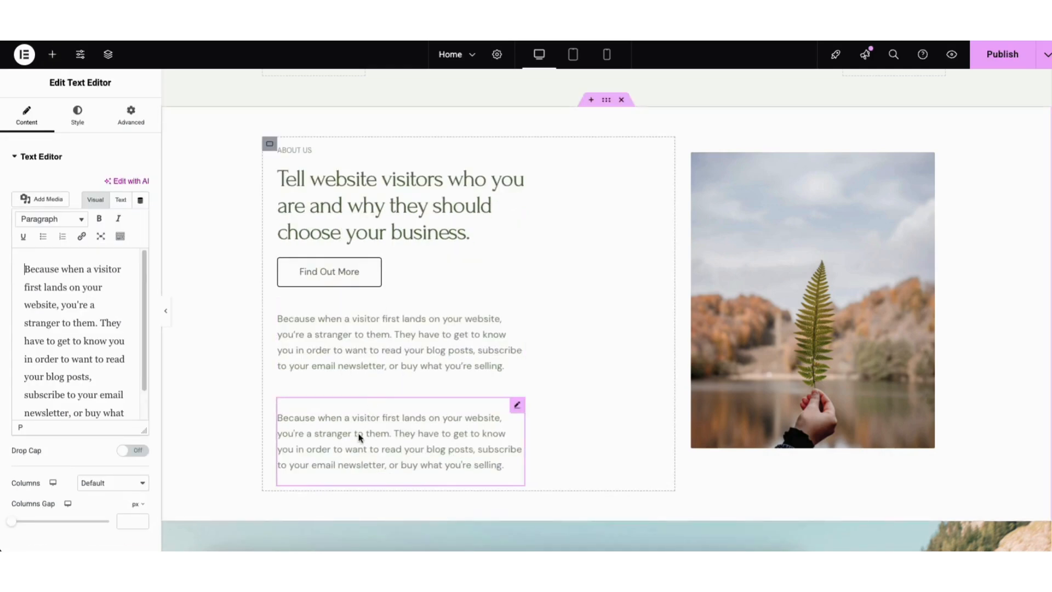
pyautogui.click(769, 270)
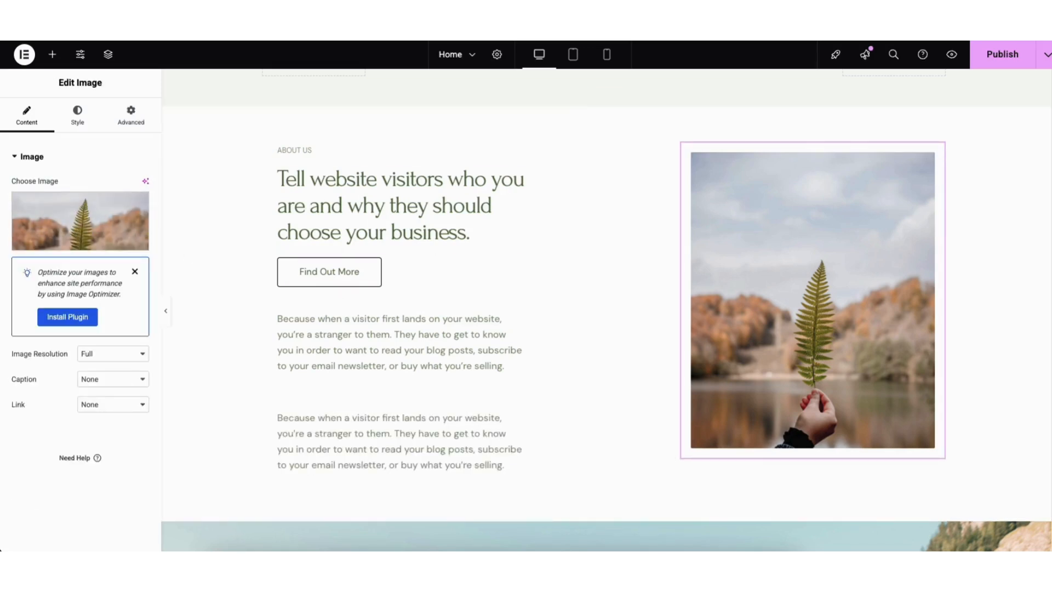
# - Import the Starter Templates block with three bordered plant-image feature cards into the empty area below the Questions section
pyautogui.scroll(-10, 492, 415)
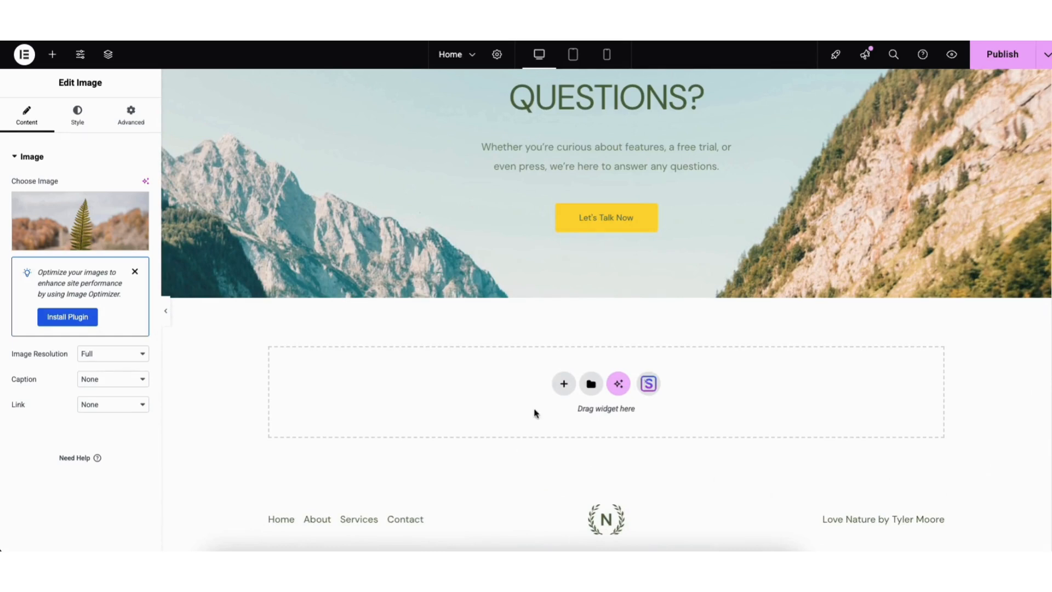
pyautogui.click(647, 386)
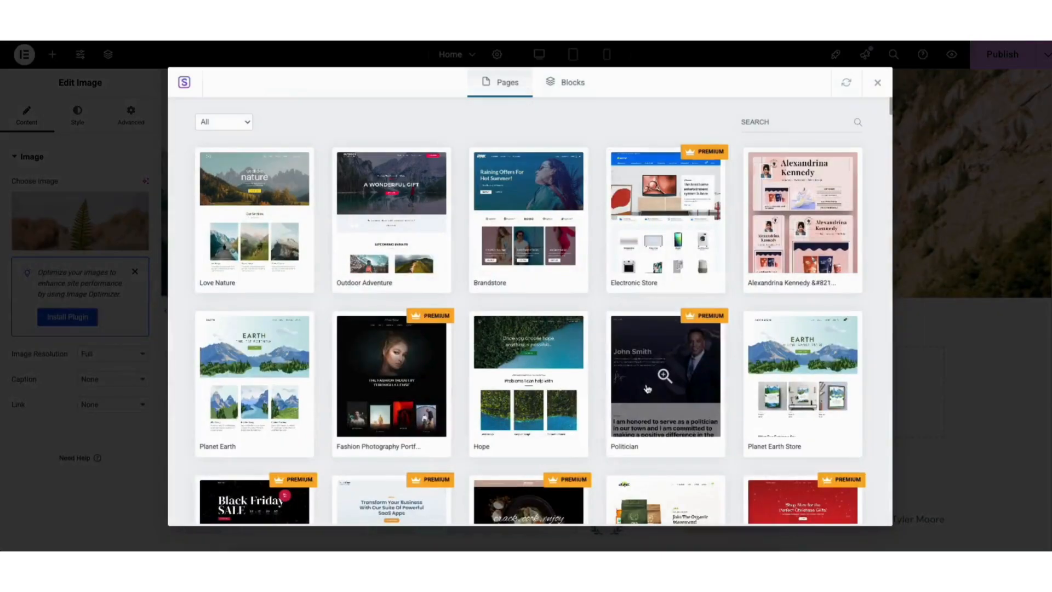
pyautogui.click(568, 85)
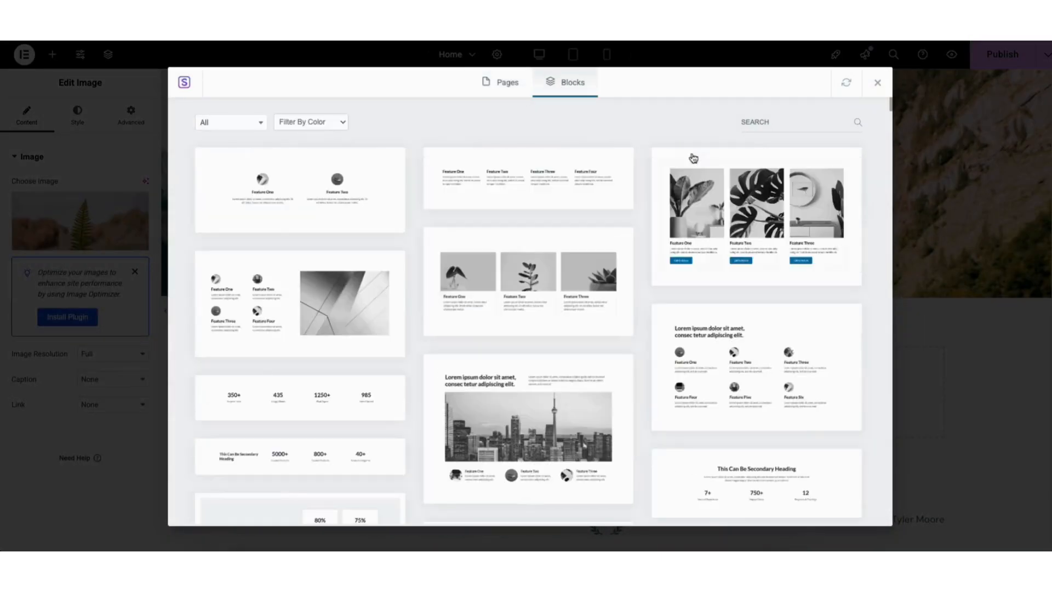
pyautogui.scroll(-5, 891, 117)
pyautogui.moveTo(891, 116); pyautogui.dragTo(880, 93)
pyautogui.click(230, 122)
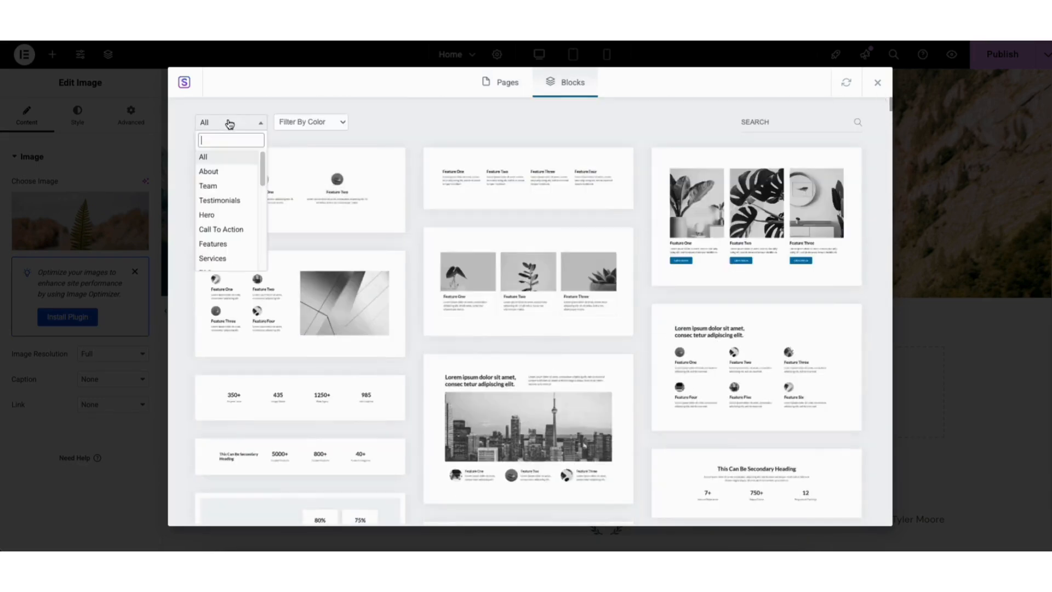
pyautogui.moveTo(261, 159)
pyautogui.mouseDown()
pyautogui.moveTo(268, 240)
pyautogui.moveTo(266, 158)
pyautogui.mouseUp()
pyautogui.click(482, 285)
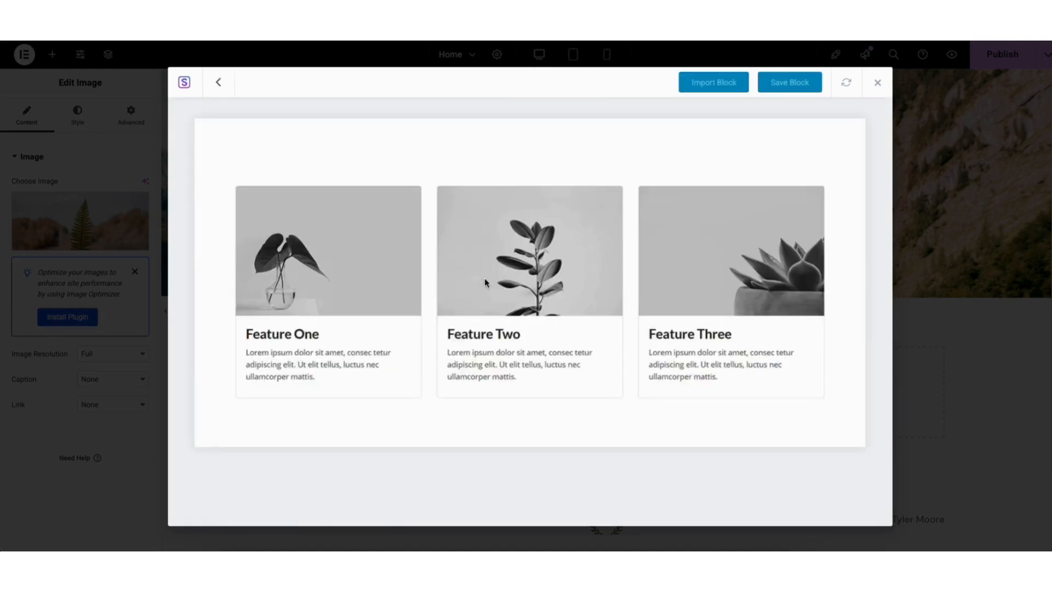
pyautogui.click(701, 83)
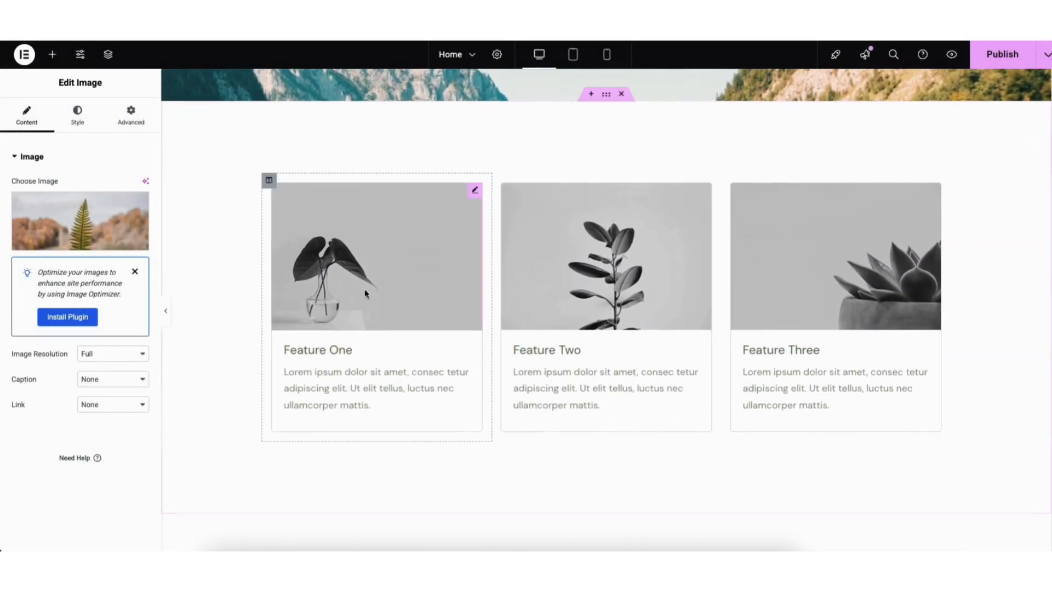
# - Open the imported features section for editing and examine its background style and color options
pyautogui.rightClick(223, 142)
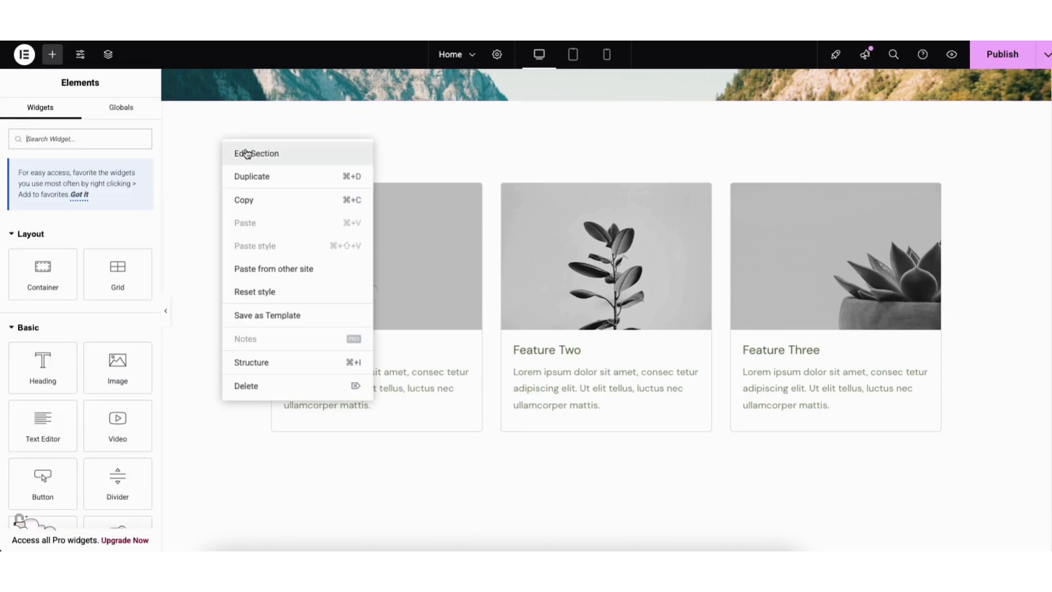
pyautogui.click(246, 154)
pyautogui.click(76, 113)
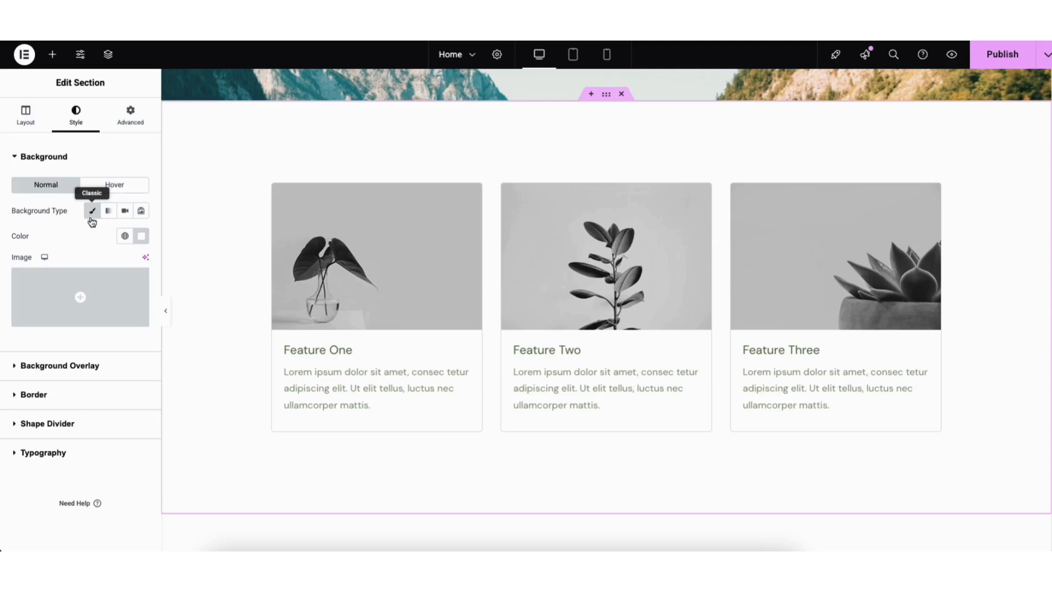
pyautogui.click(141, 237)
pyautogui.moveTo(138, 305); pyautogui.dragTo(59, 255)
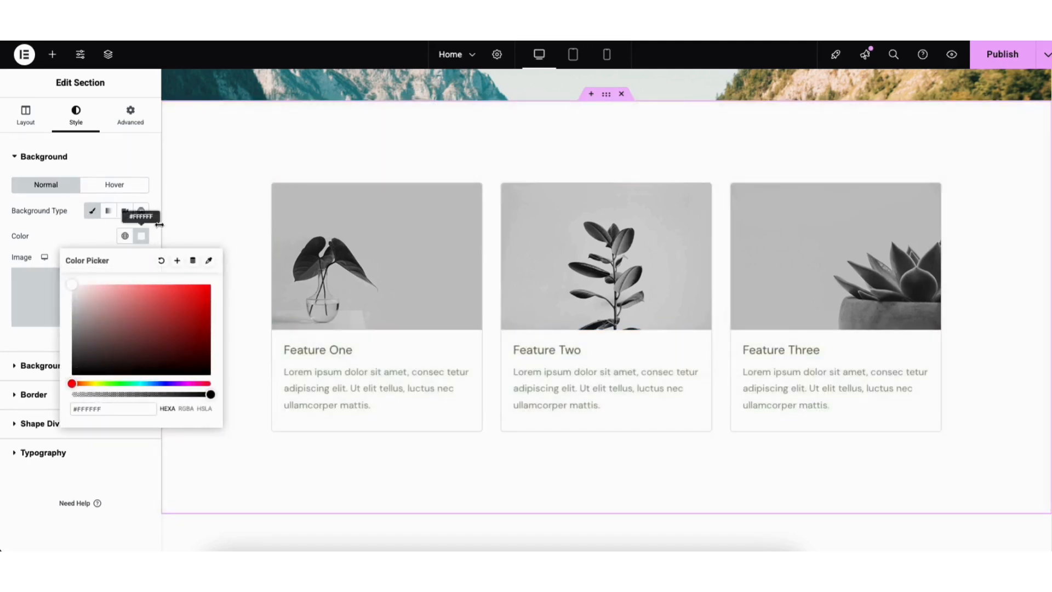
pyautogui.click(194, 199)
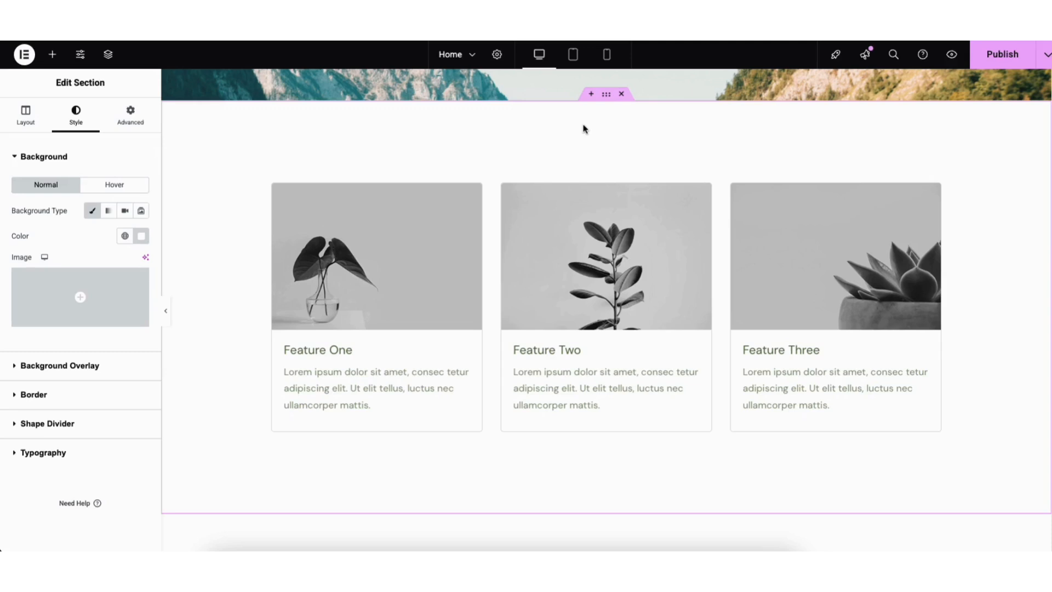
# - Add a Flexbox container above the features section, using the structure with a wide middle column and two narrow side columns
pyautogui.click(591, 96)
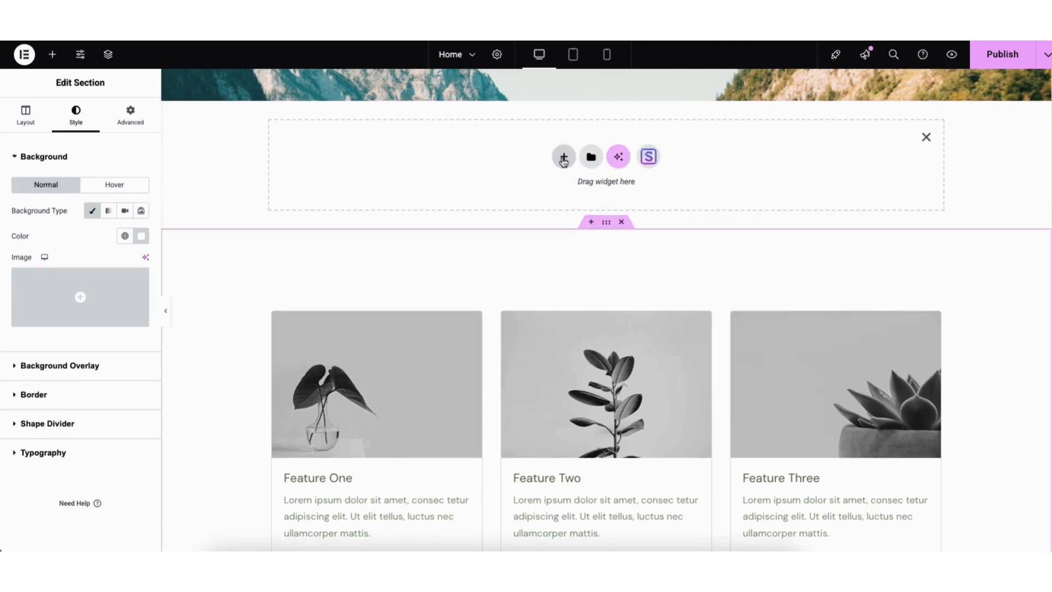
pyautogui.click(563, 158)
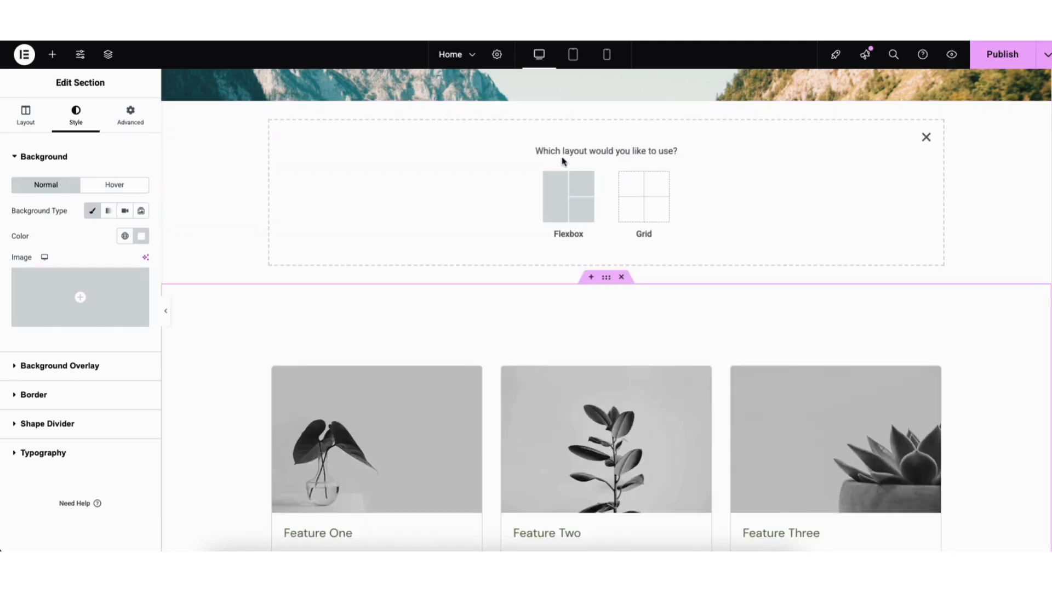
pyautogui.click(558, 202)
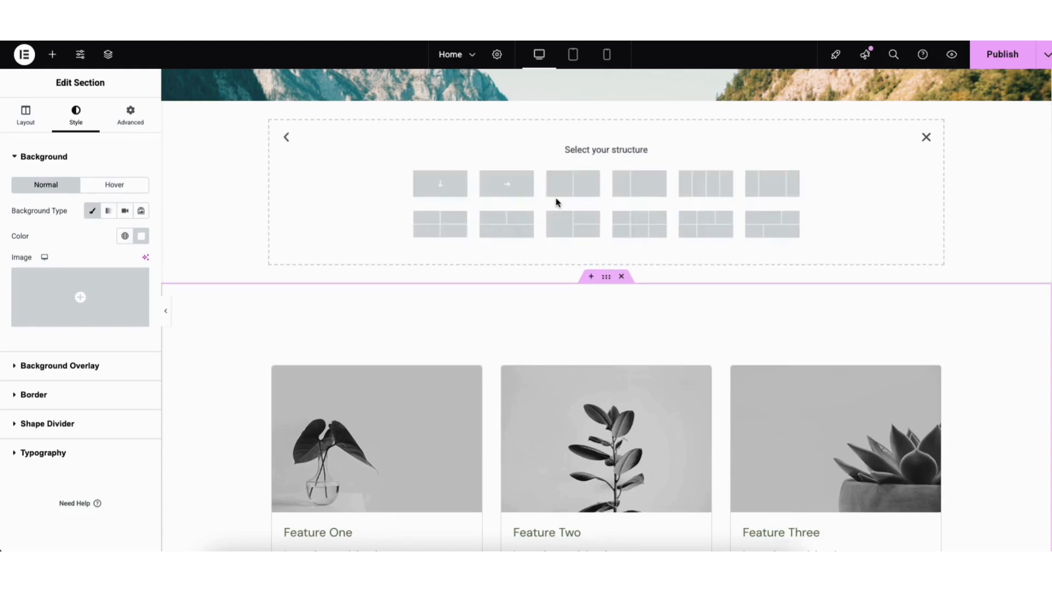
pyautogui.click(770, 187)
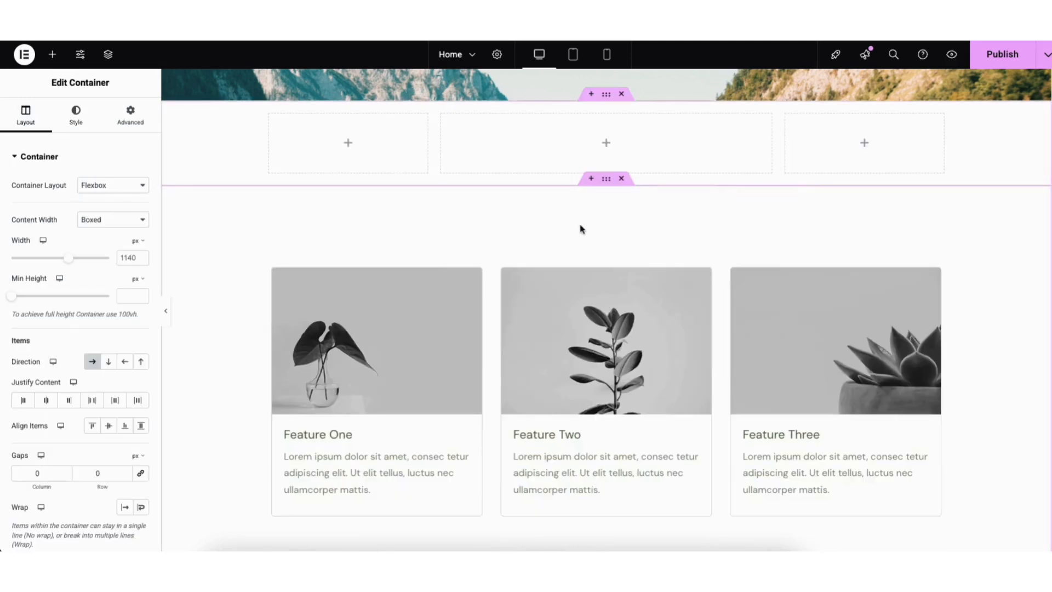
# - Place a Heading widget in the new container's middle column, and delete the whole container
pyautogui.click(53, 56)
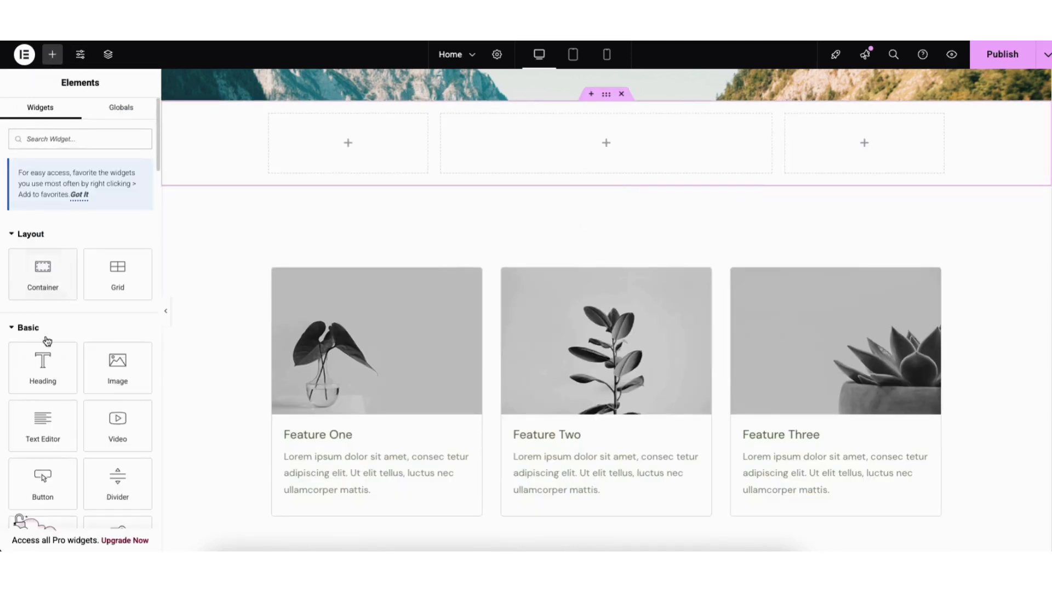
pyautogui.moveTo(43, 361); pyautogui.dragTo(575, 159)
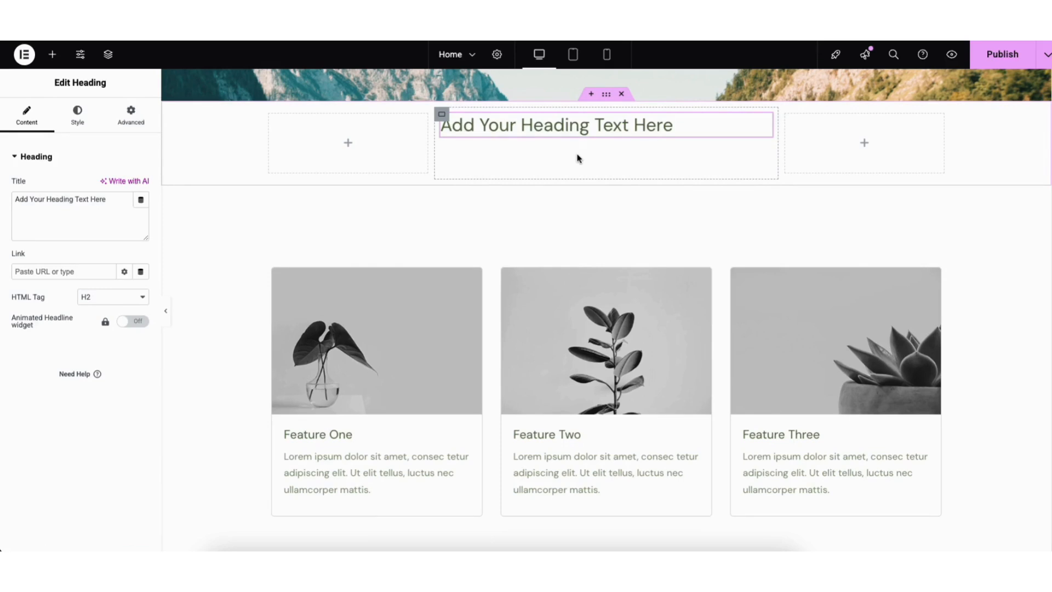
pyautogui.click(621, 95)
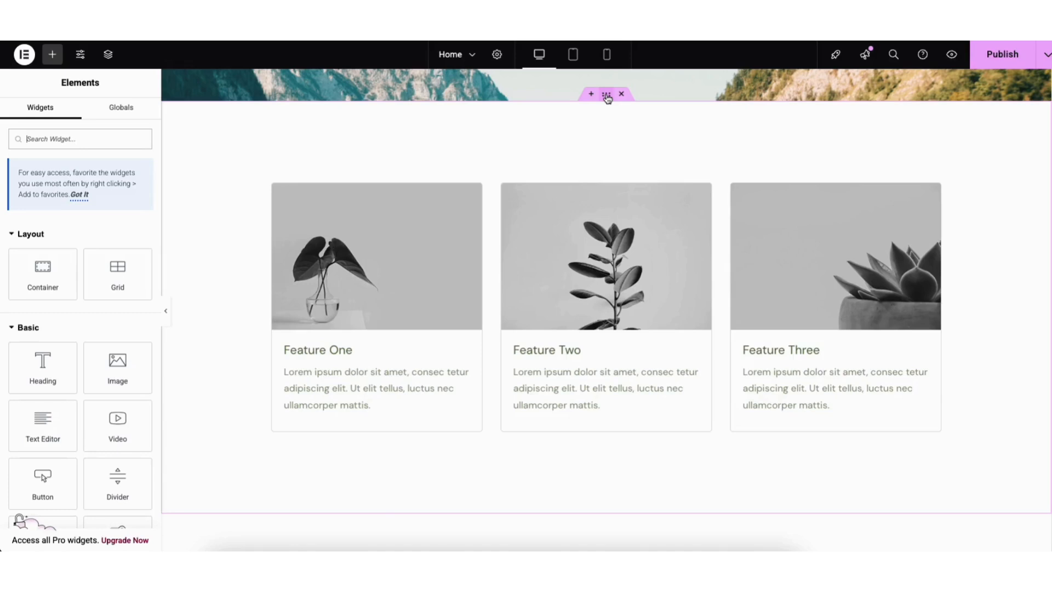
# - Move the features section above the Questions section, directly below About Us, and view the page's additional save options
pyautogui.moveTo(607, 97); pyautogui.dragTo(547, 137)
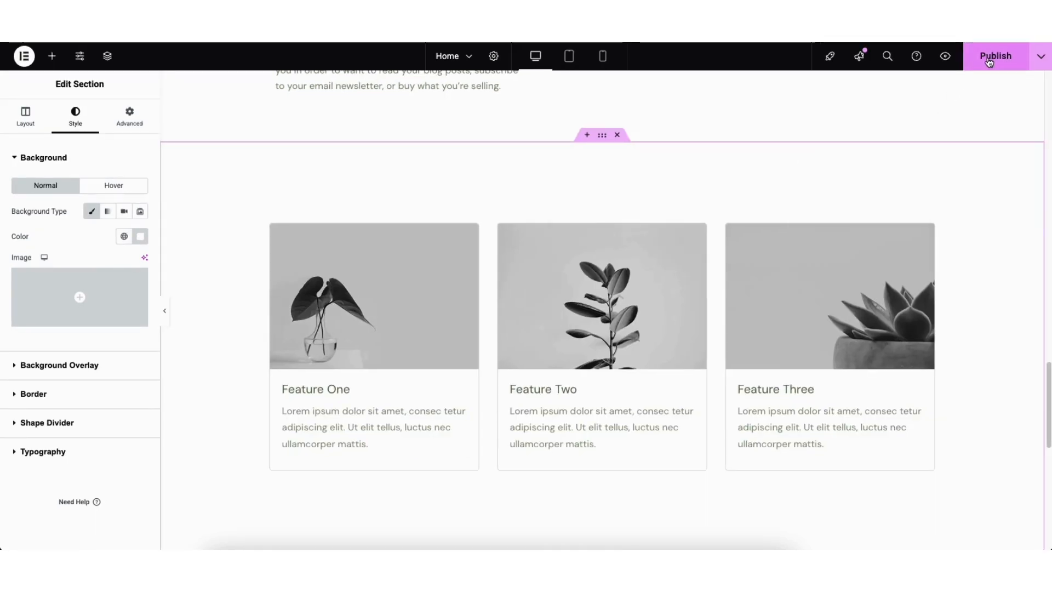
pyautogui.click(1041, 61)
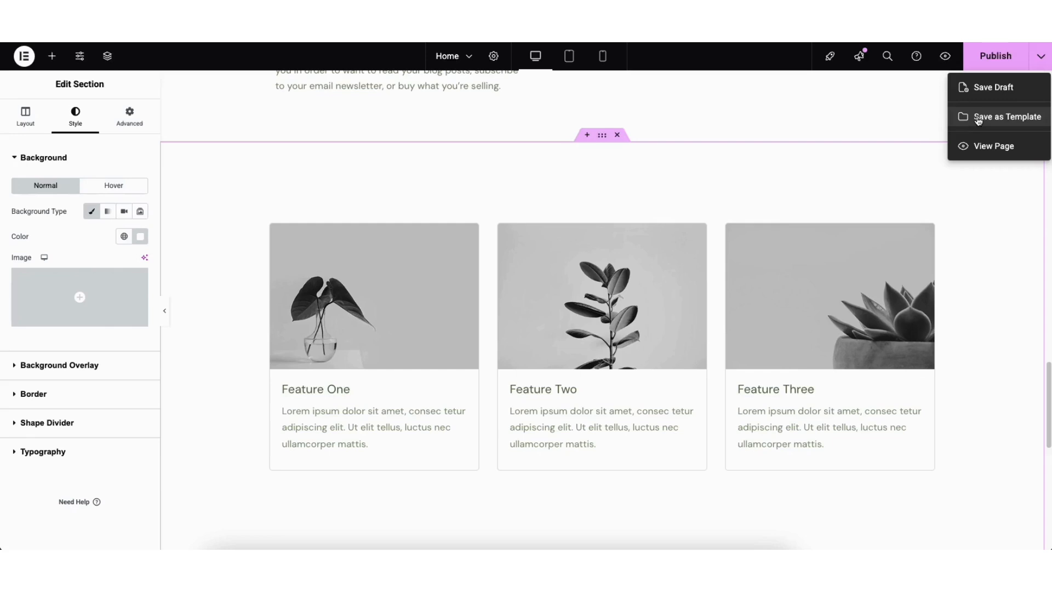
pyautogui.click(940, 119)
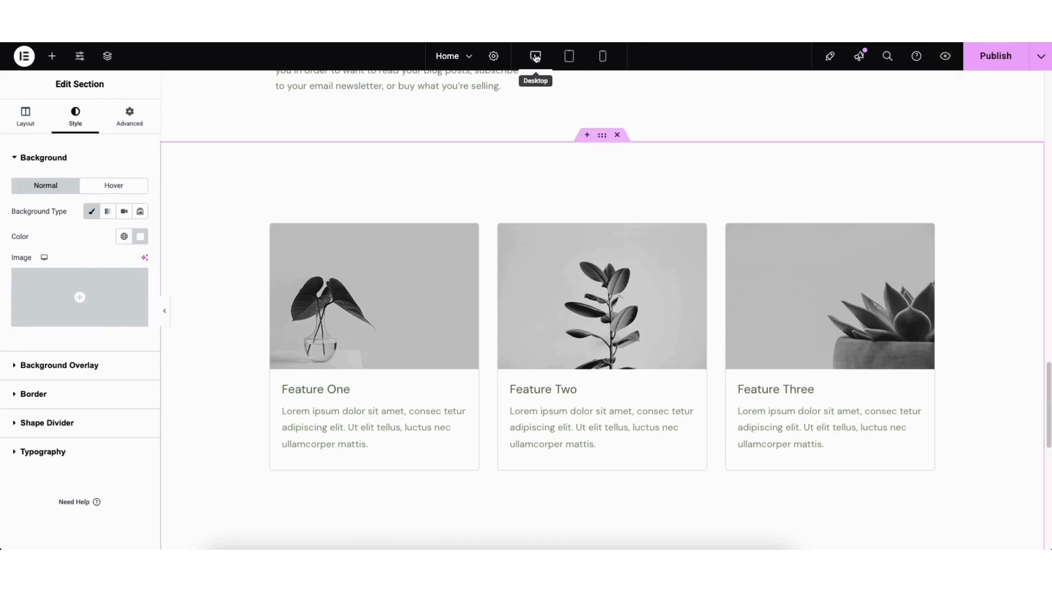
# - Preview the homepage in the tablet and mobile layouts and return to the desktop view
pyautogui.click(569, 57)
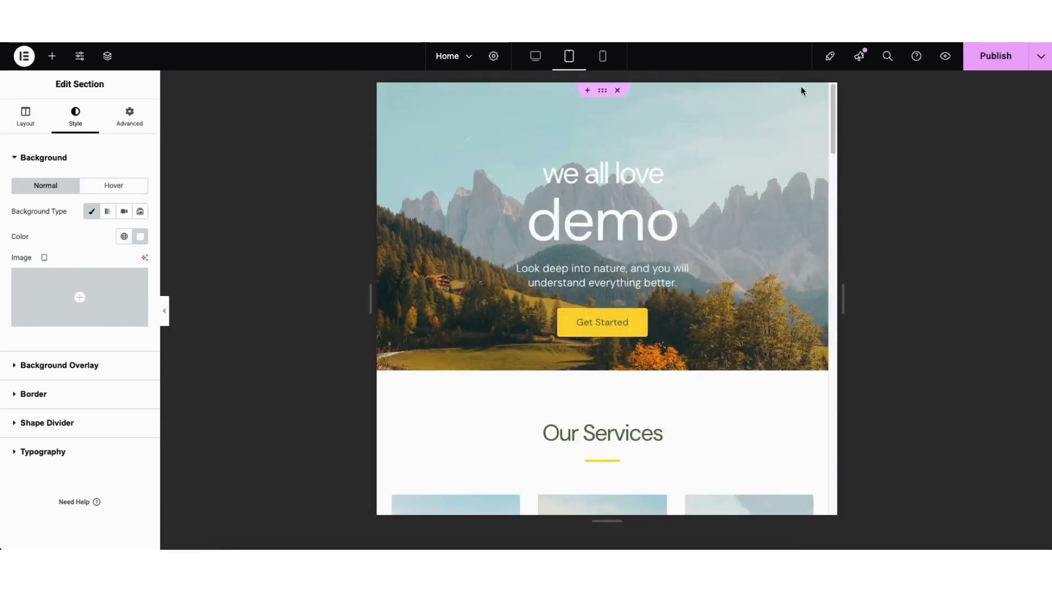
pyautogui.click(603, 55)
pyautogui.moveTo(710, 123); pyautogui.dragTo(711, 75)
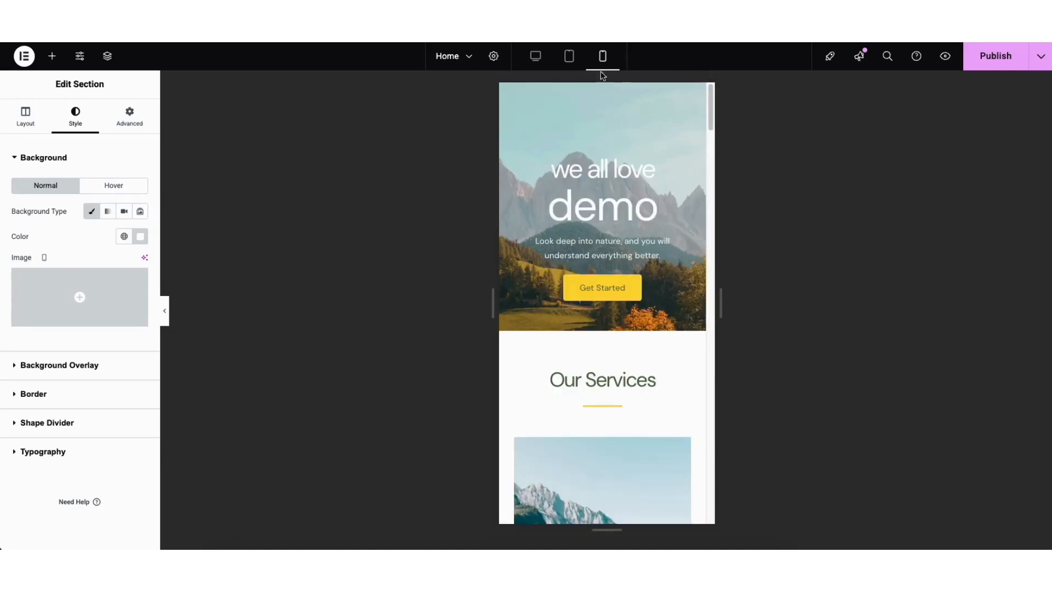
pyautogui.click(537, 57)
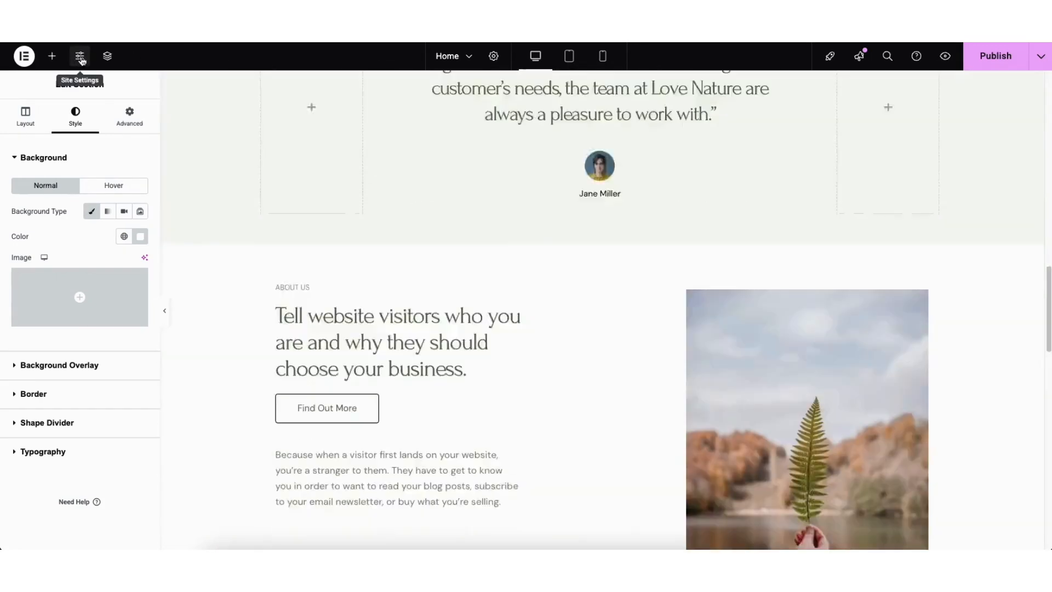
# - Look over the site-wide design settings, close them, and view the homepage's revision history
pyautogui.click(81, 58)
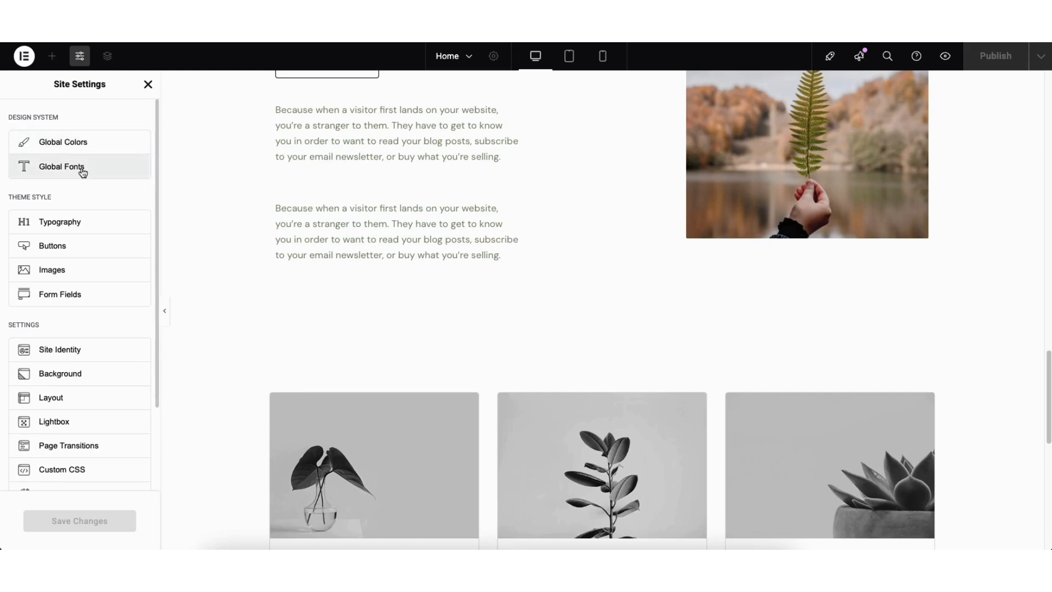
pyautogui.click(148, 84)
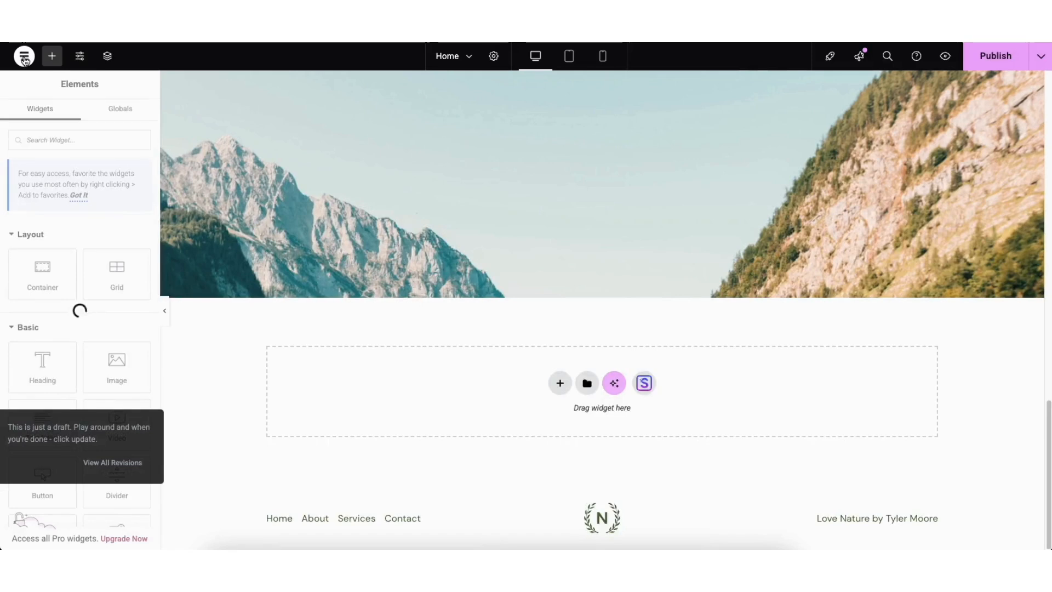
pyautogui.click(24, 57)
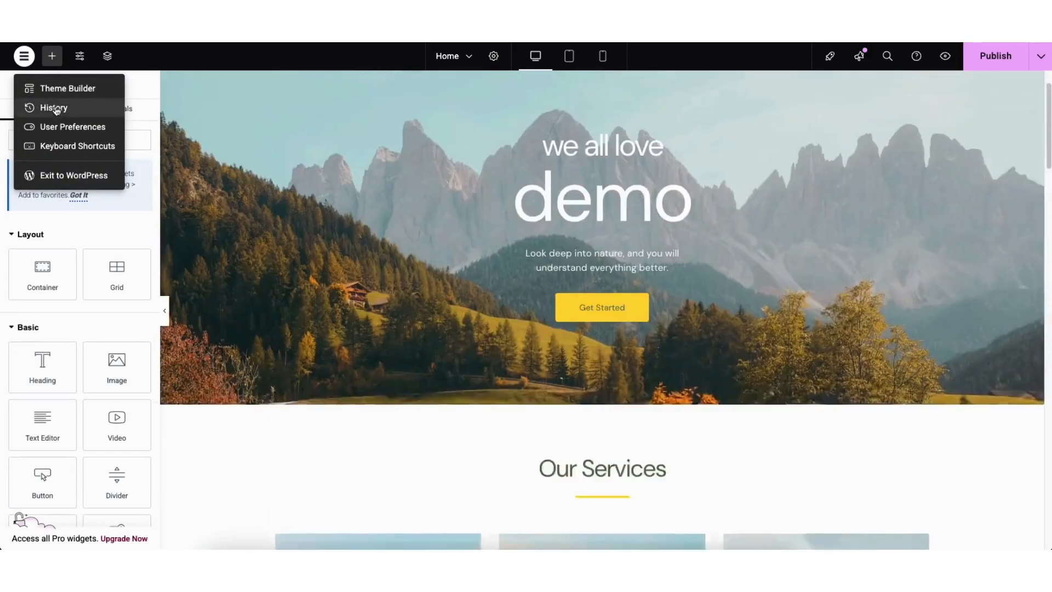
pyautogui.click(54, 108)
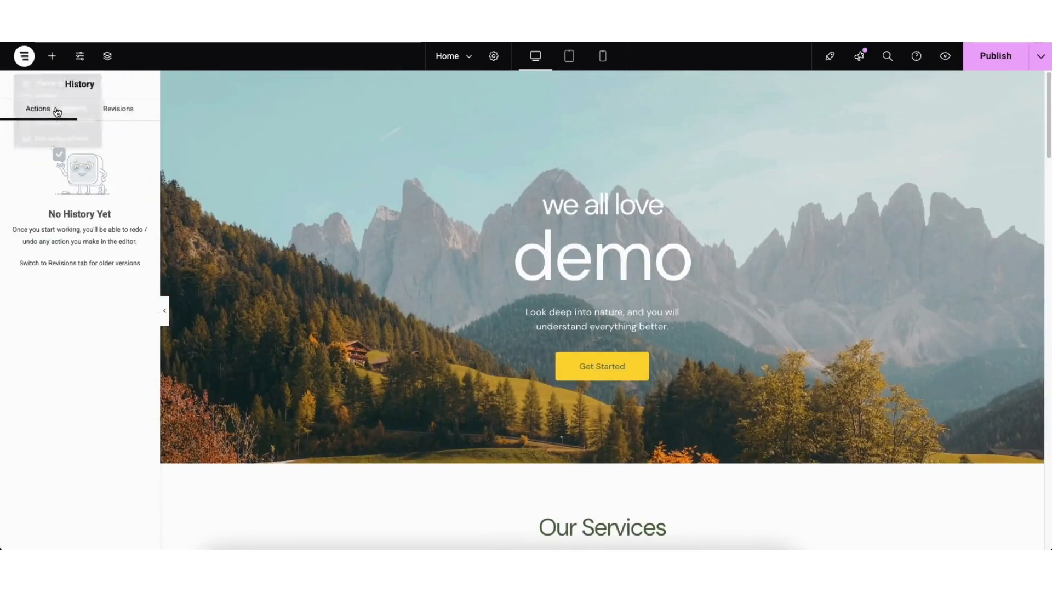
pyautogui.click(114, 108)
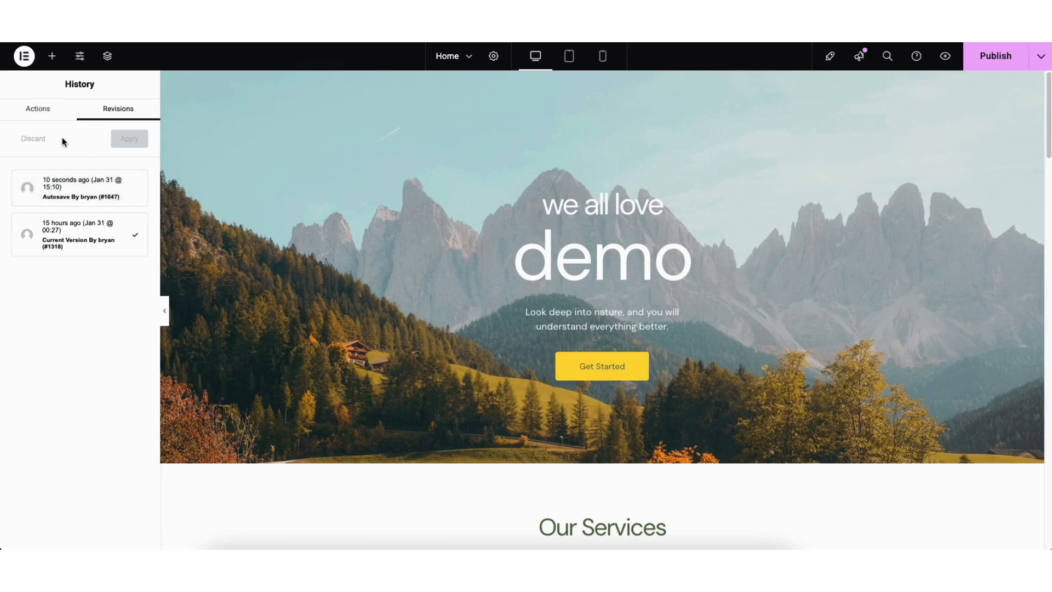
# - Exit the page editor to WordPress and open the list of all pages
pyautogui.click(24, 57)
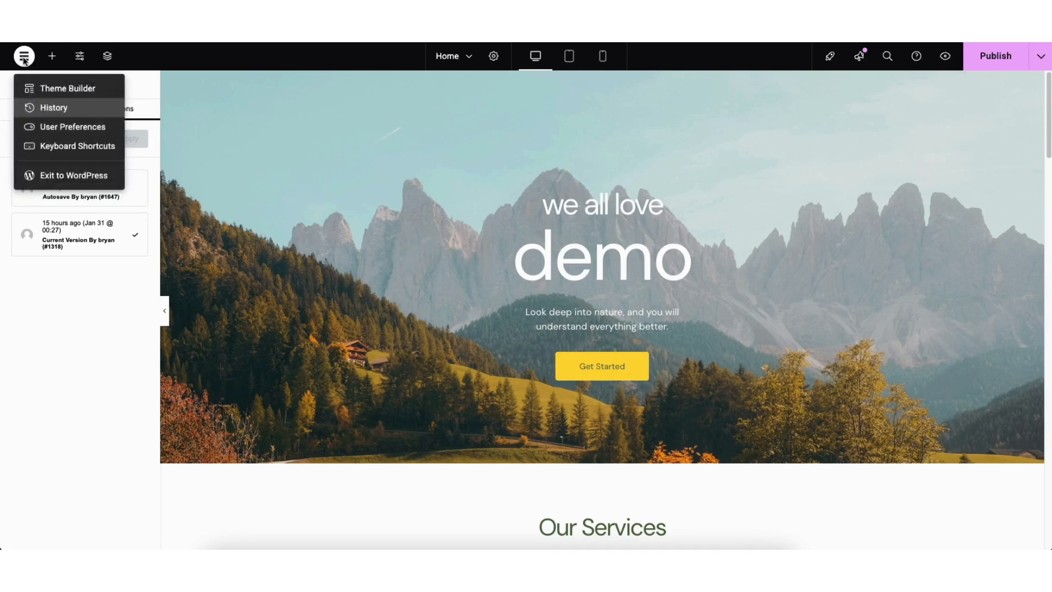
pyautogui.click(55, 176)
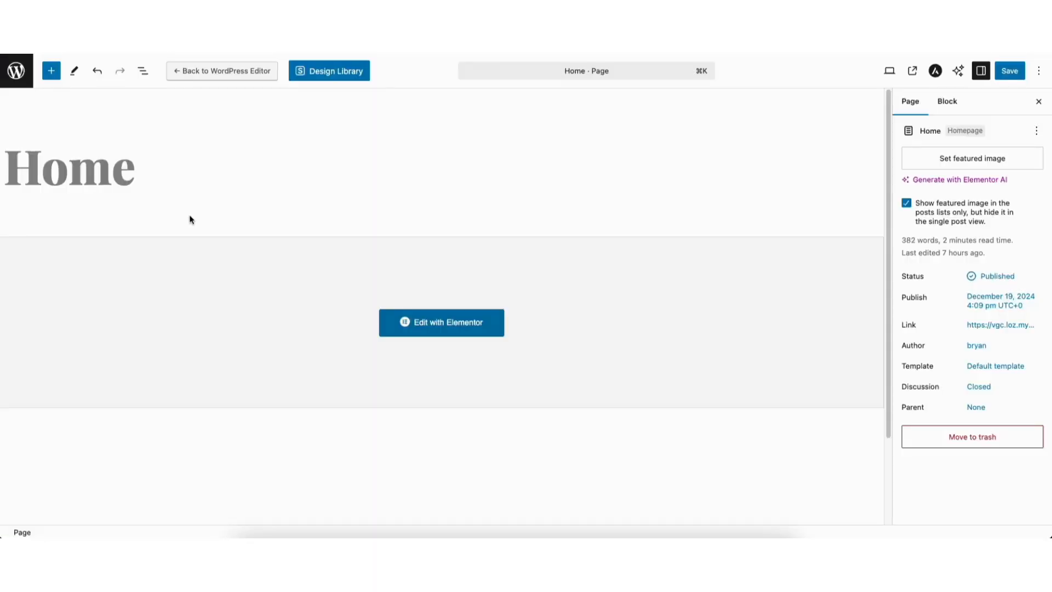
pyautogui.click(16, 71)
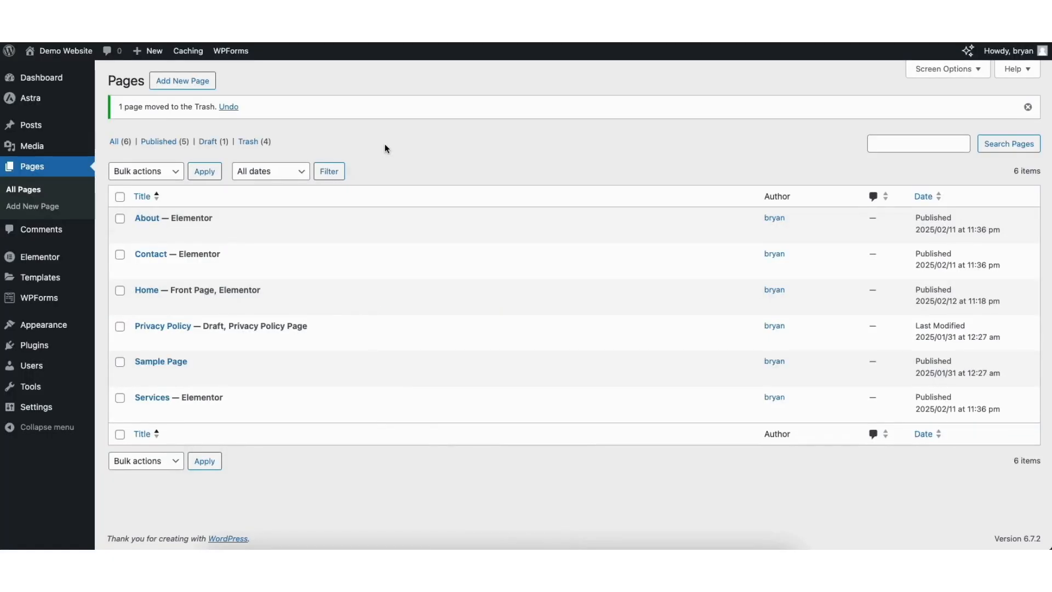
pyautogui.click(31, 191)
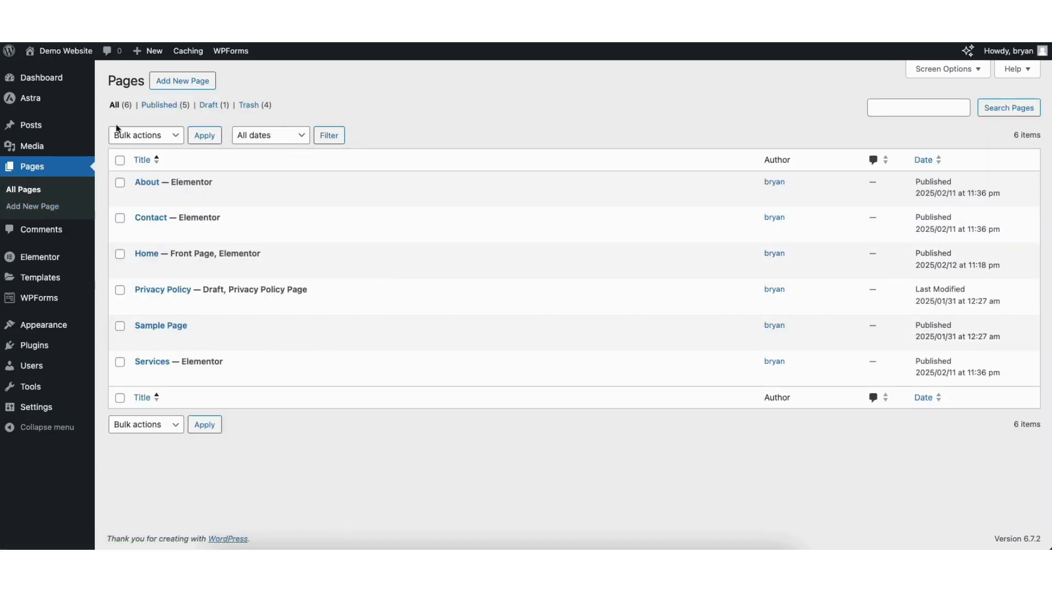
# - View the images in the media library and the list of all posts
pyautogui.moveTo(30, 147)
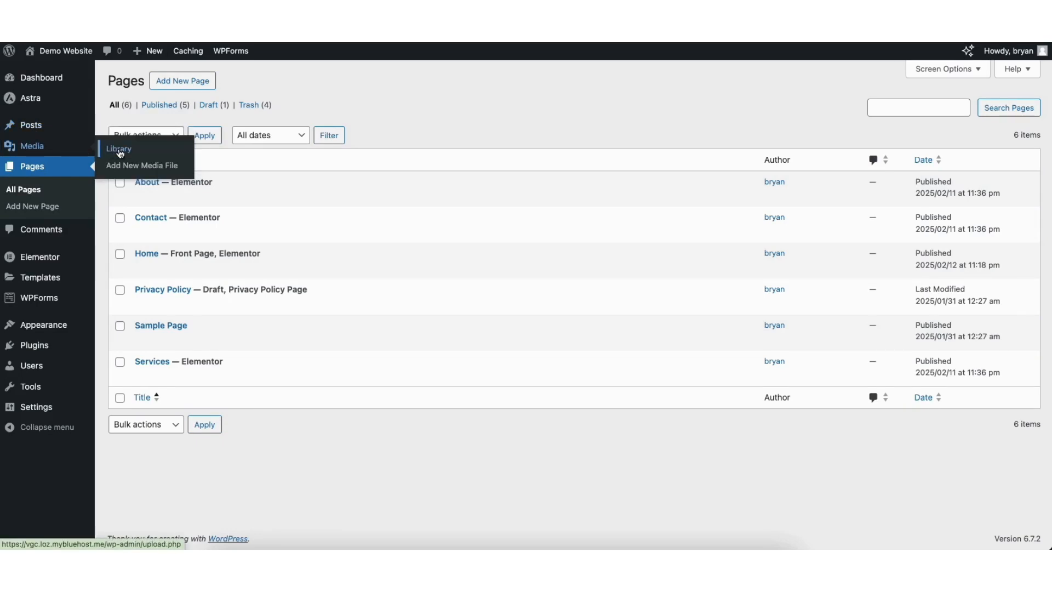
pyautogui.click(118, 151)
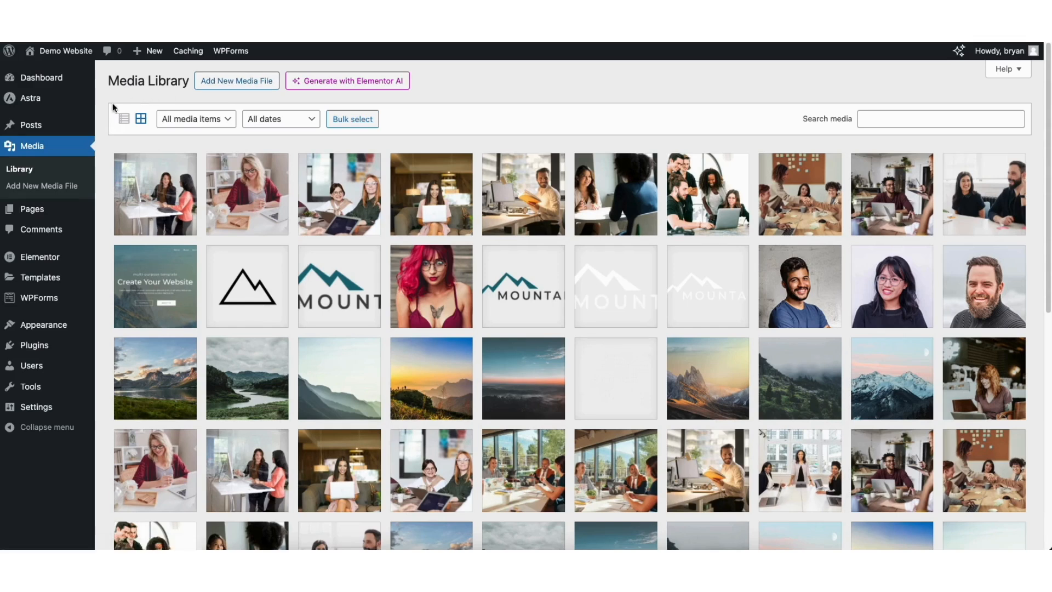
pyautogui.moveTo(37, 127)
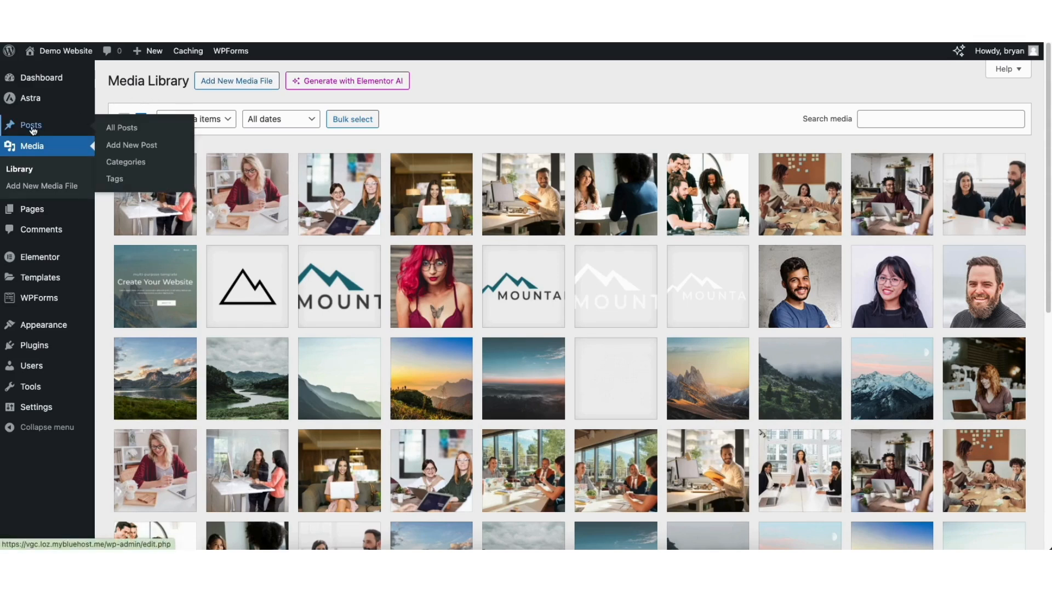
pyautogui.click(126, 131)
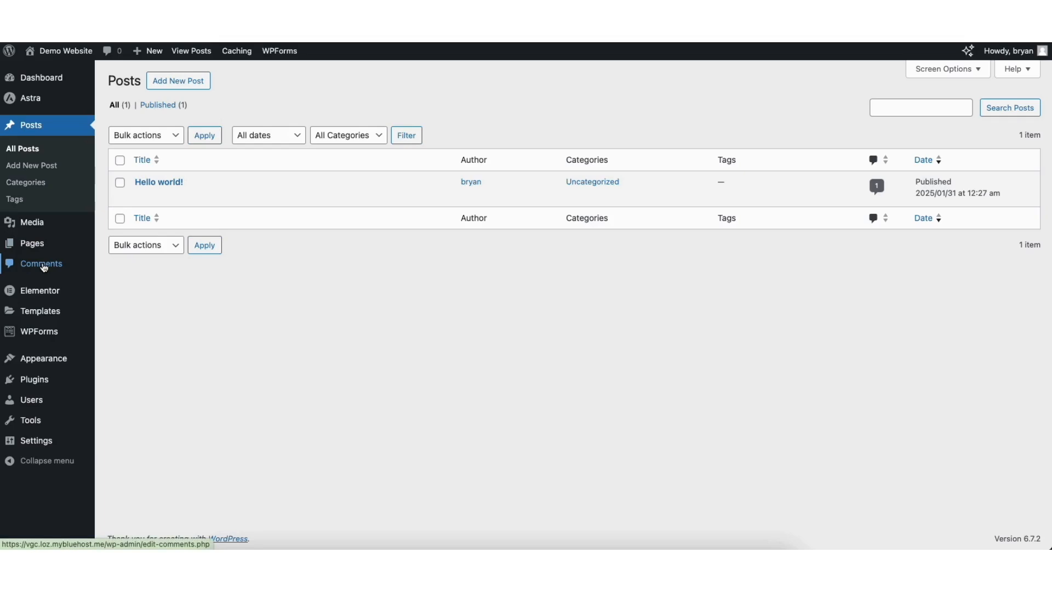
# - Check the moderation actions available for the comment, and view the plugins offered for installation
pyautogui.click(43, 267)
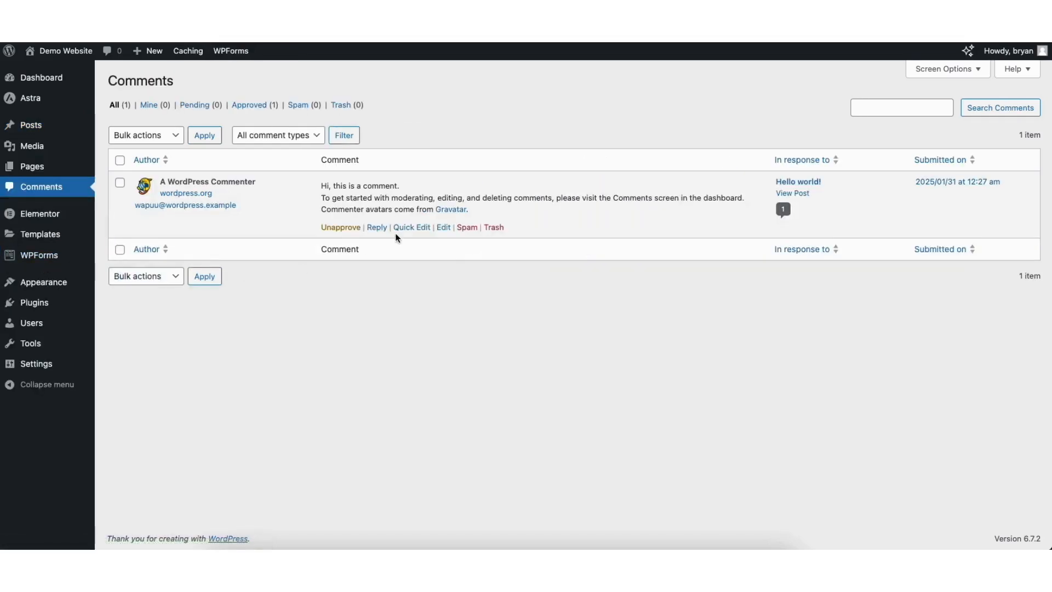
pyautogui.moveTo(390, 229)
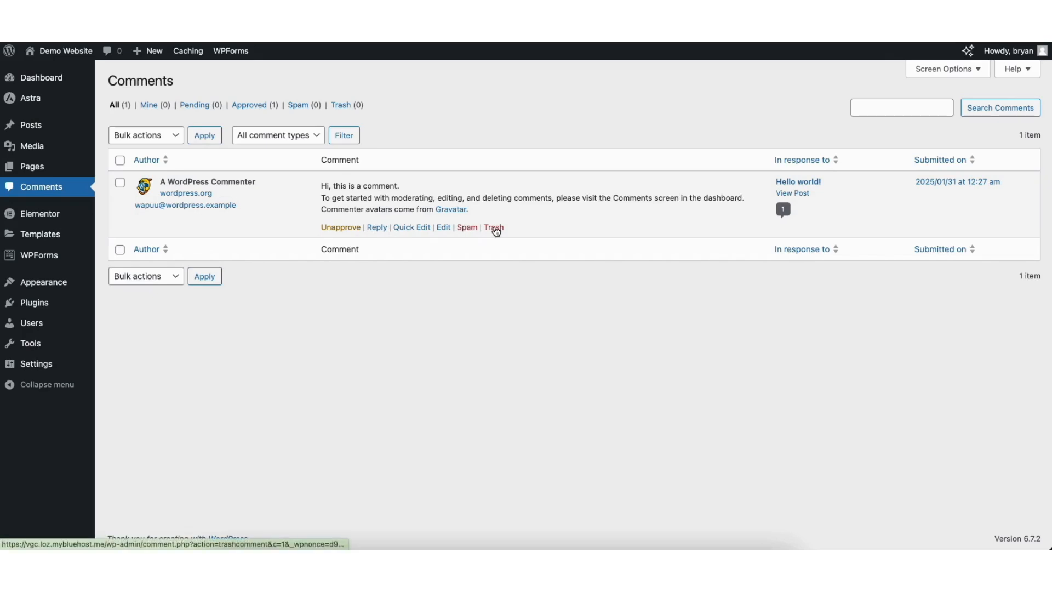
pyautogui.moveTo(35, 308)
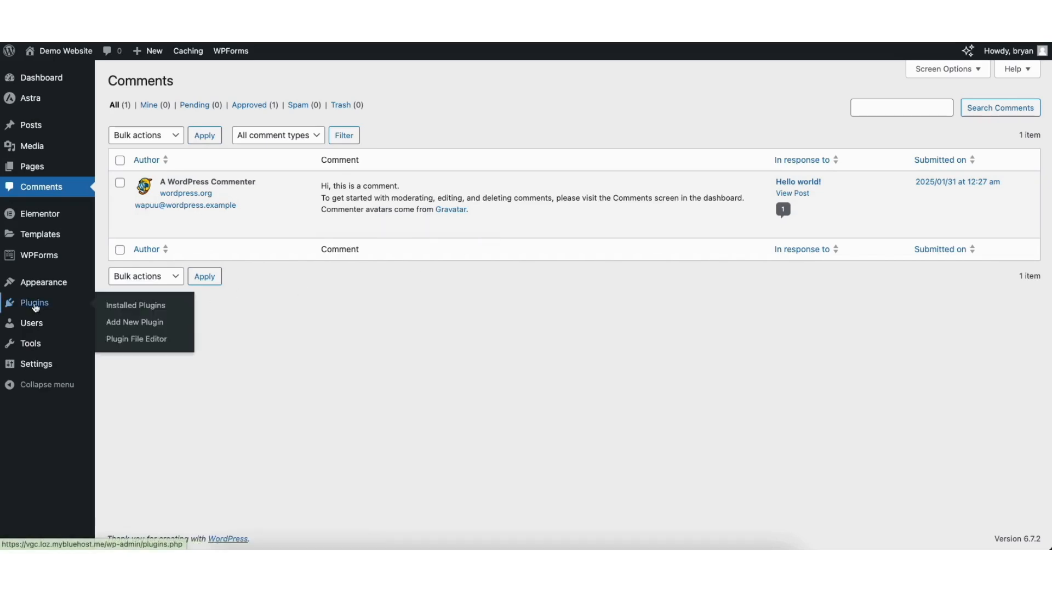
pyautogui.click(135, 323)
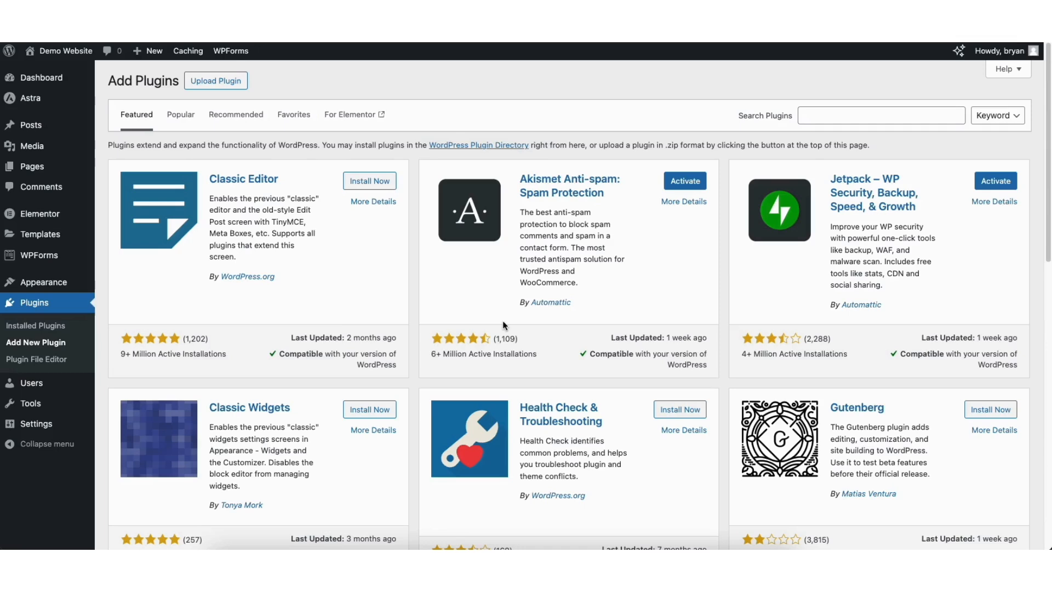
# - Add Sample Page to the Main Menu and place it between Services and Contact
pyautogui.moveTo(41, 283)
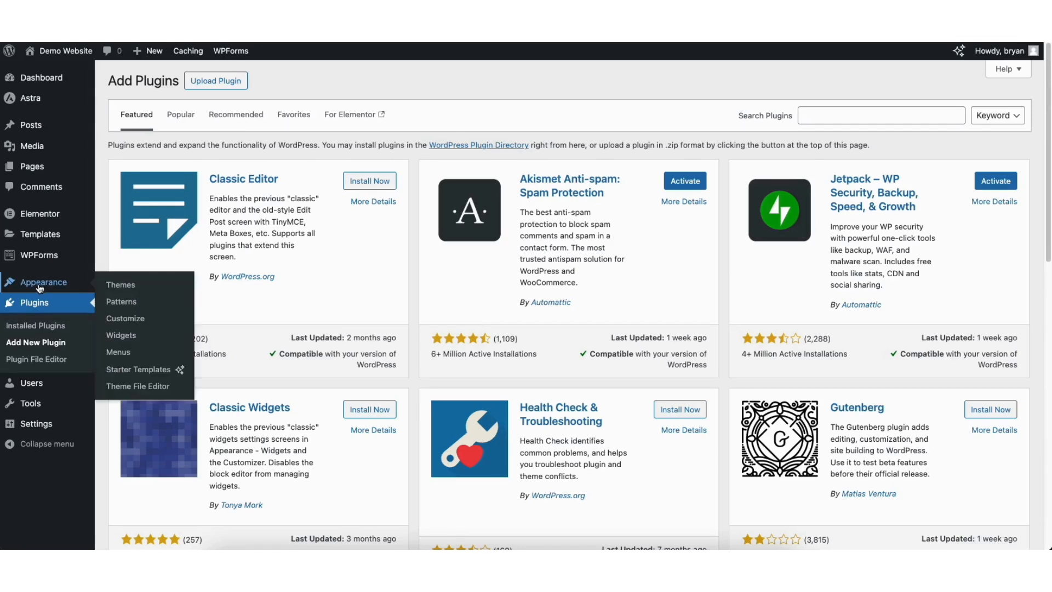
pyautogui.click(118, 354)
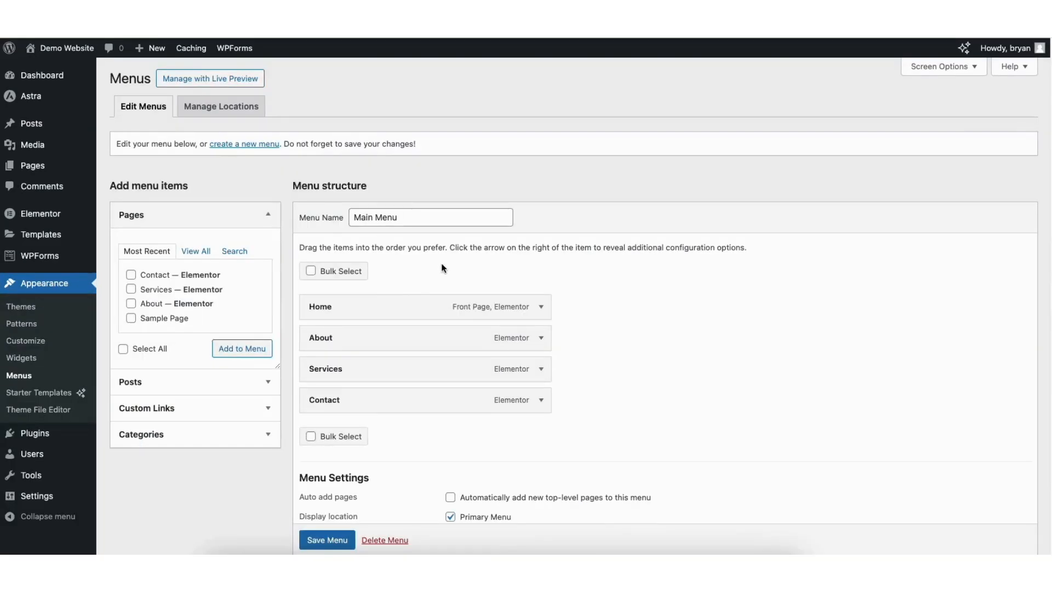
pyautogui.click(162, 316)
pyautogui.click(228, 348)
pyautogui.moveTo(331, 436); pyautogui.dragTo(320, 400)
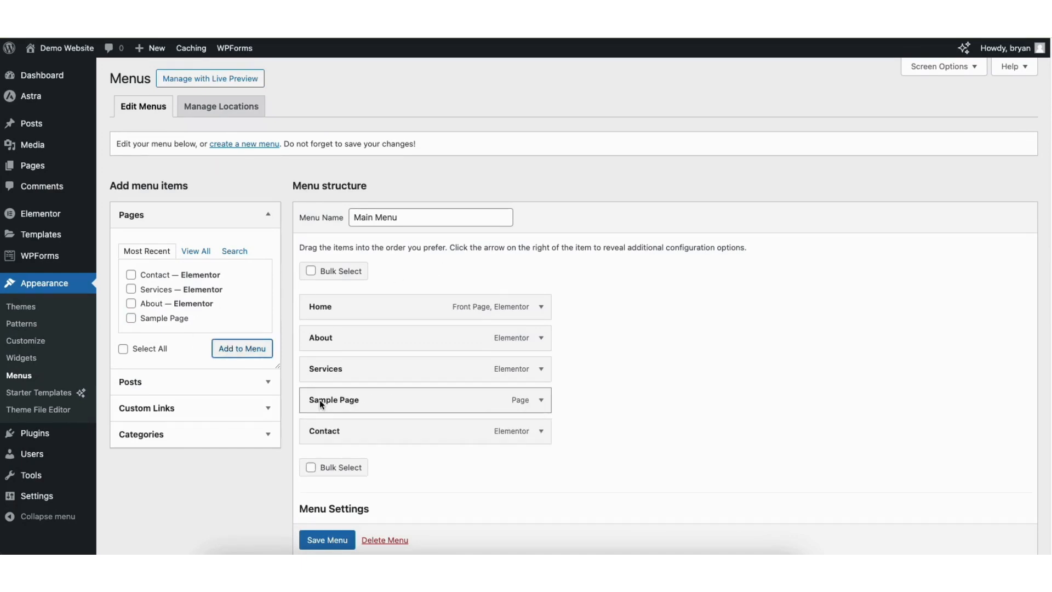
# - Examine the Sample Page menu item's settings, including its navigation label and remove option, and collapse them
pyautogui.click(546, 402)
pyautogui.moveTo(313, 443); pyautogui.dragTo(384, 442)
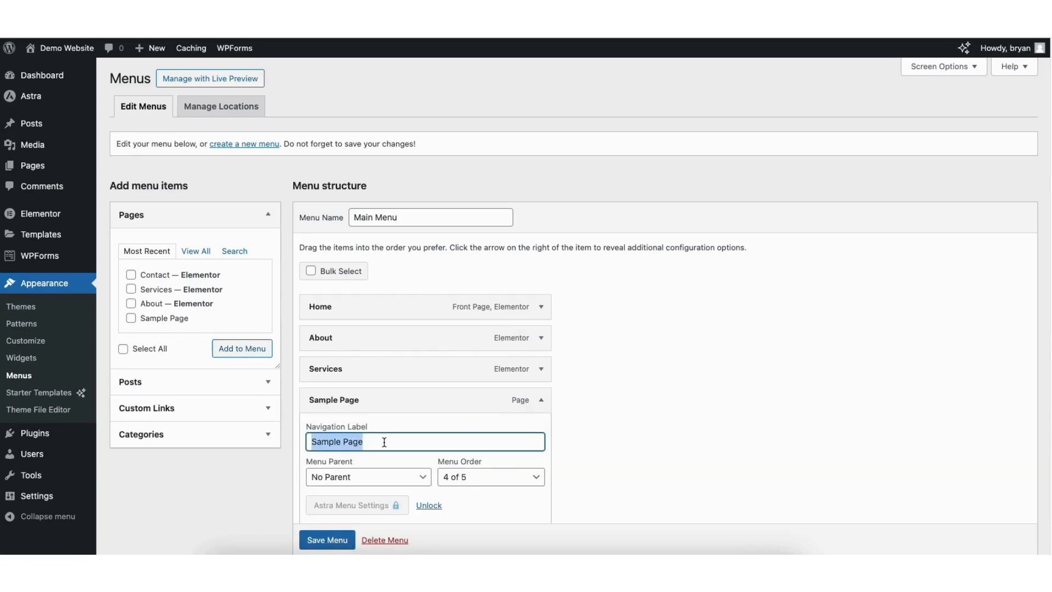
pyautogui.scroll(-3, 991, 326)
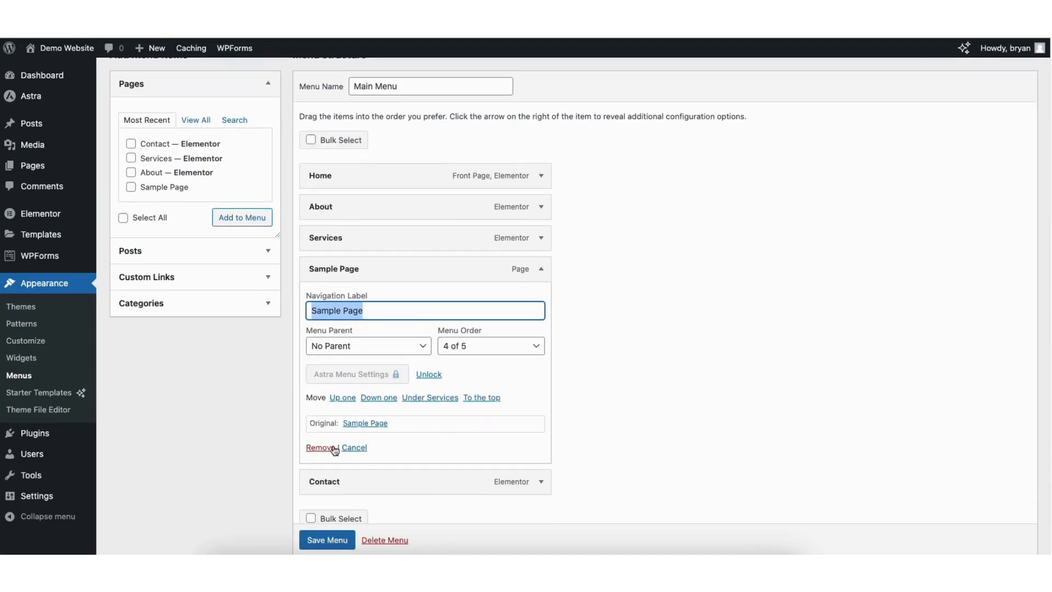
pyautogui.click(539, 269)
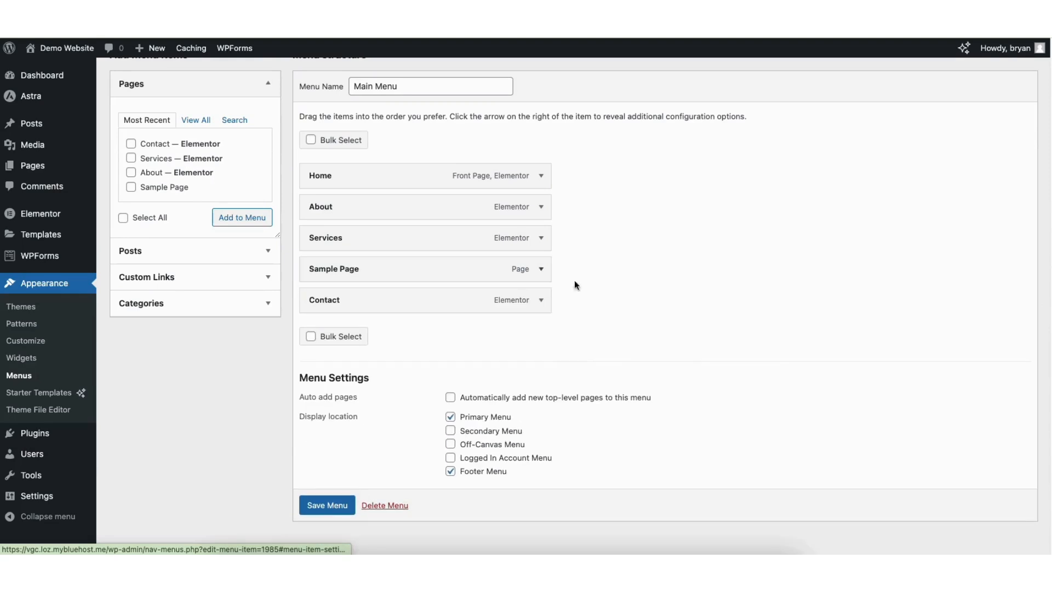
# - Add a second Sample Page item, nest both Sample Page items under Services, and save the menu
pyautogui.scroll(3, 1033, 165)
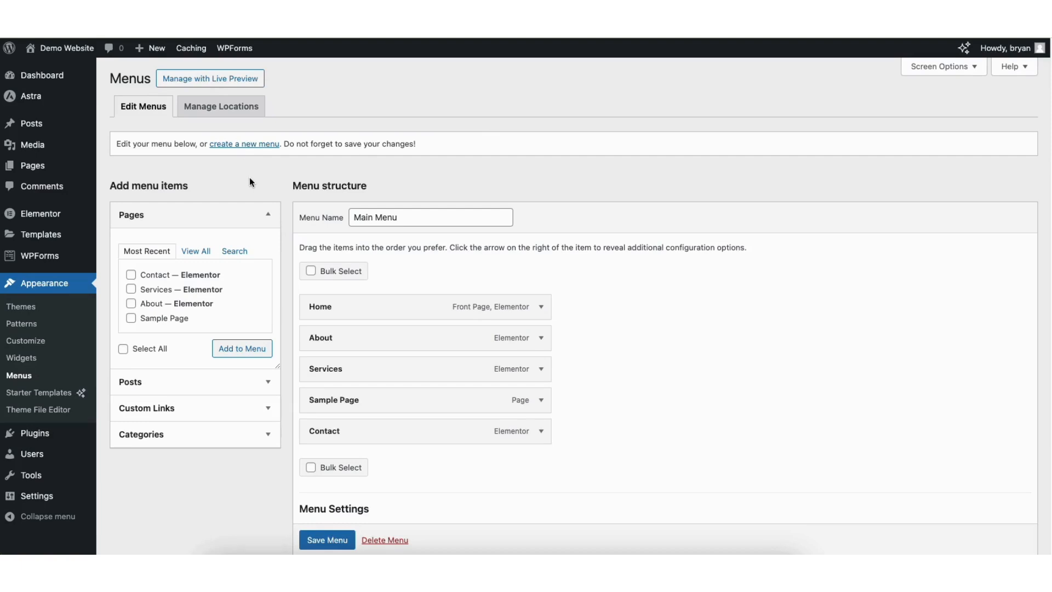
pyautogui.click(132, 319)
pyautogui.click(233, 349)
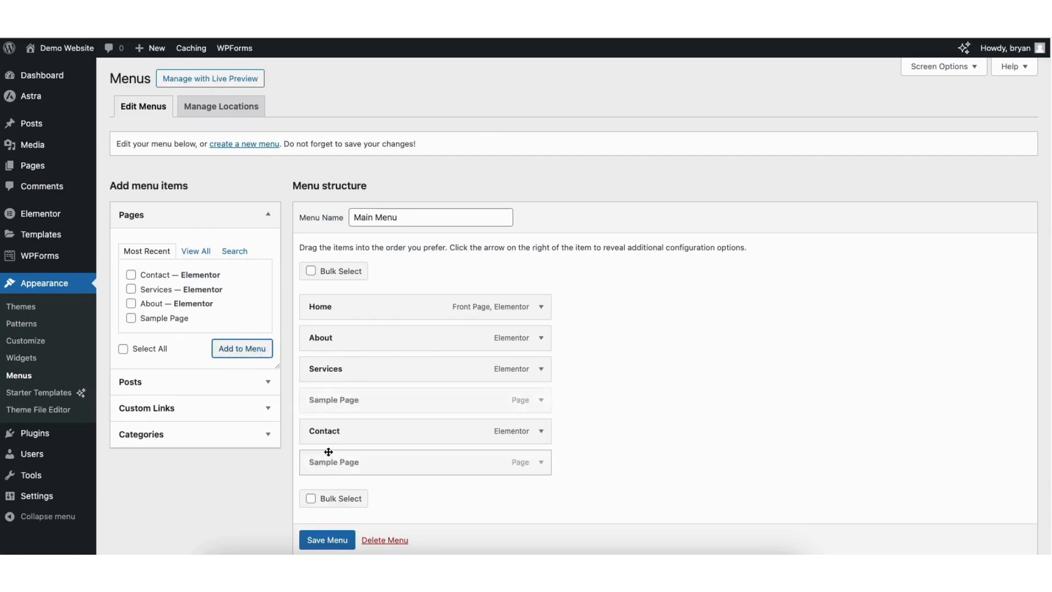
pyautogui.moveTo(328, 462); pyautogui.dragTo(348, 432)
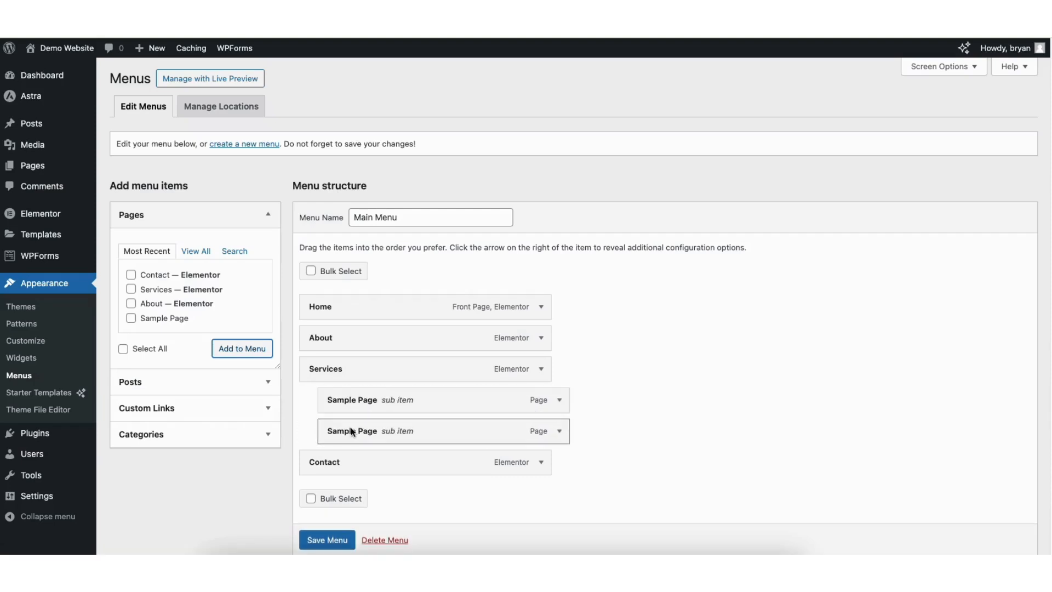
pyautogui.click(320, 542)
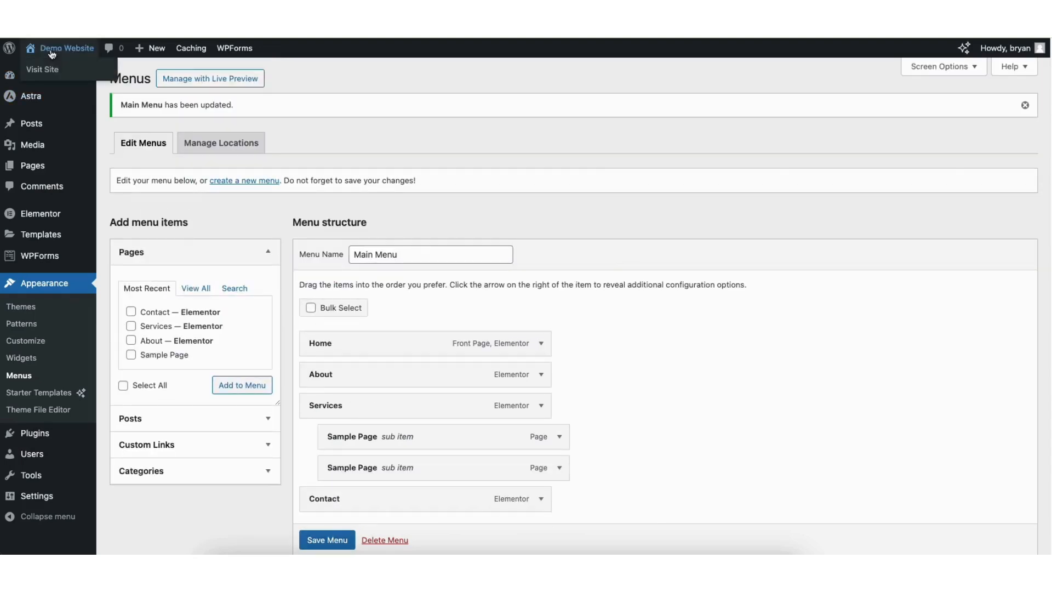
# - Visit the live site and view the contact details and form on its Contact page
pyautogui.click(42, 69)
pyautogui.moveTo(688, 98)
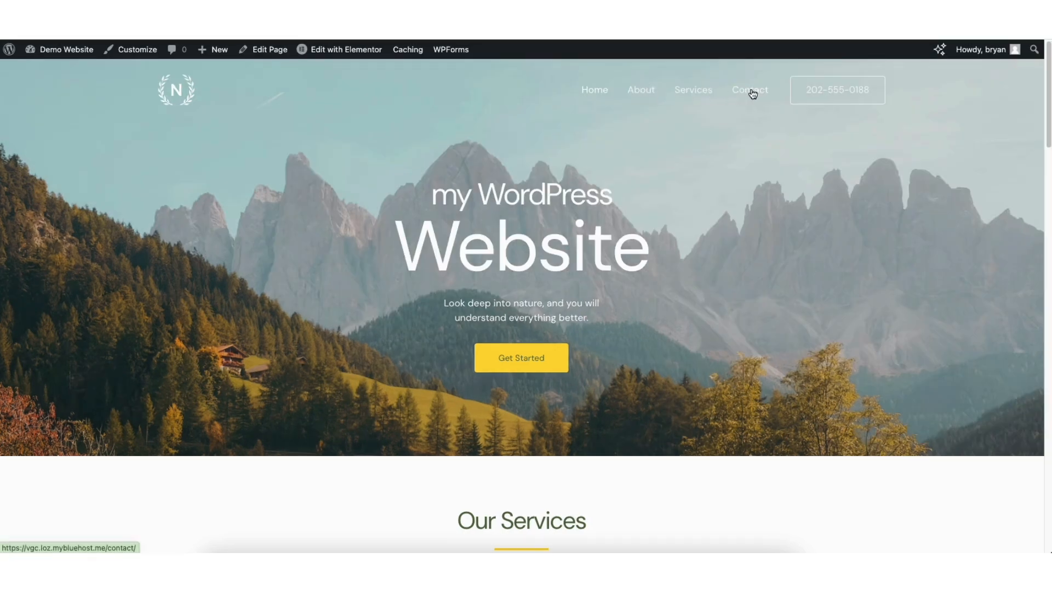
pyautogui.click(751, 90)
pyautogui.scroll(-5, 1030, 165)
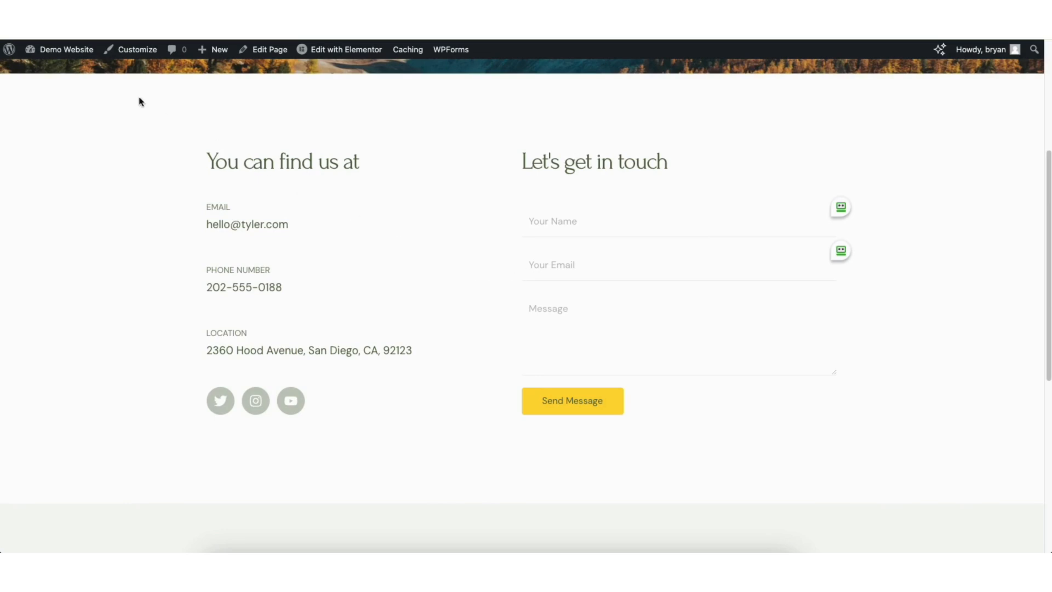
# - Return to the WordPress dashboard and open Contact Form from WPForms for editing
pyautogui.moveTo(49, 51)
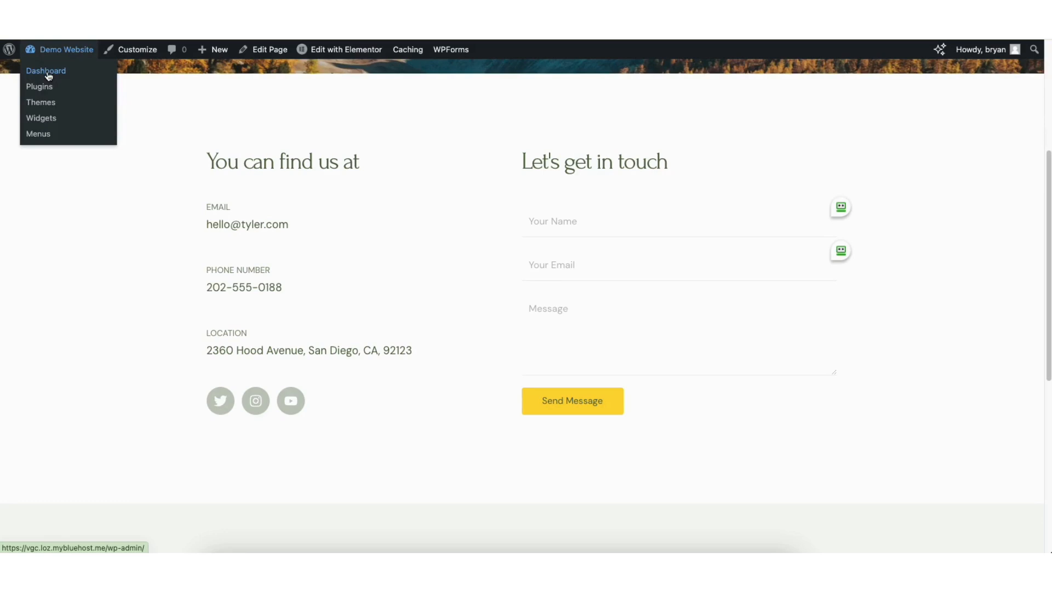
pyautogui.click(48, 76)
pyautogui.moveTo(30, 318)
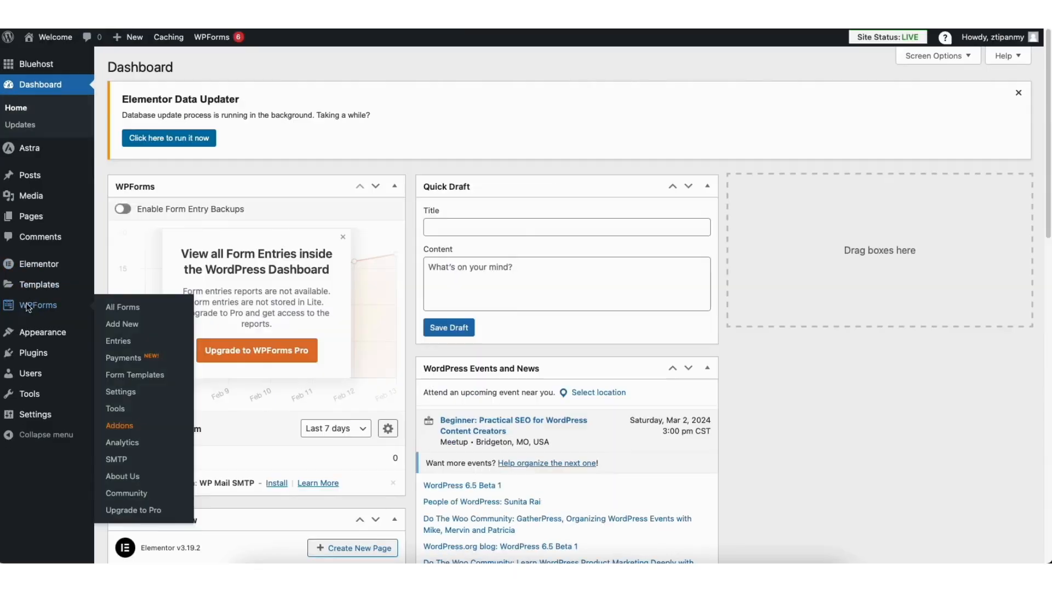
pyautogui.click(33, 265)
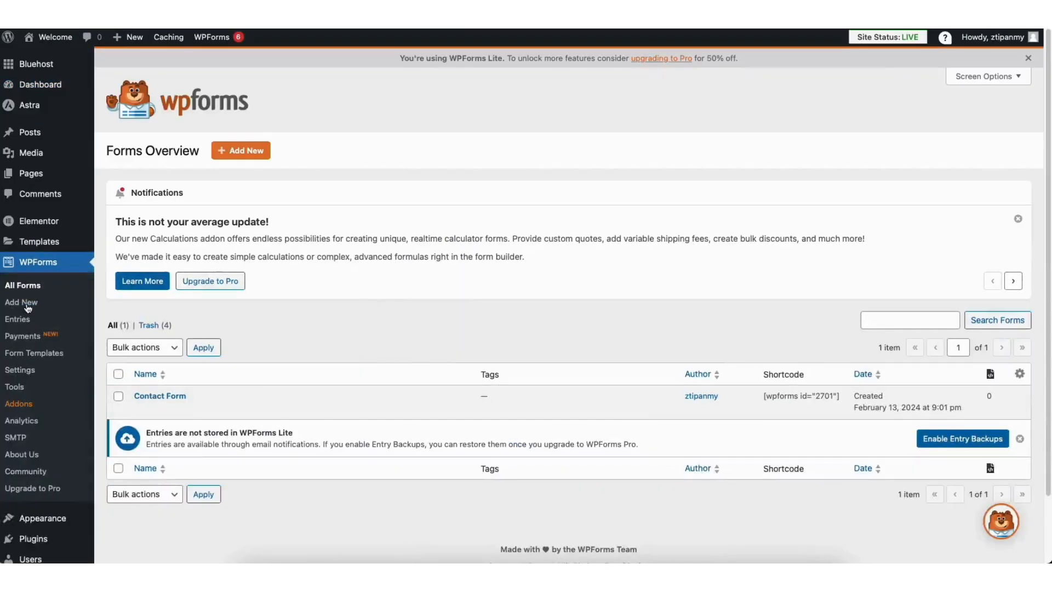
pyautogui.moveTo(150, 401)
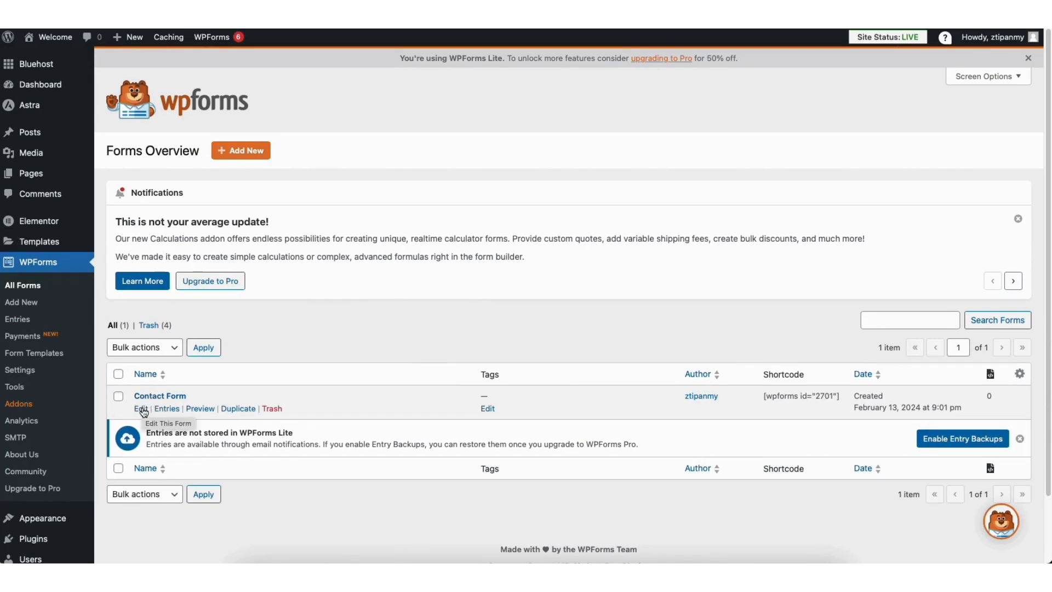
pyautogui.click(143, 409)
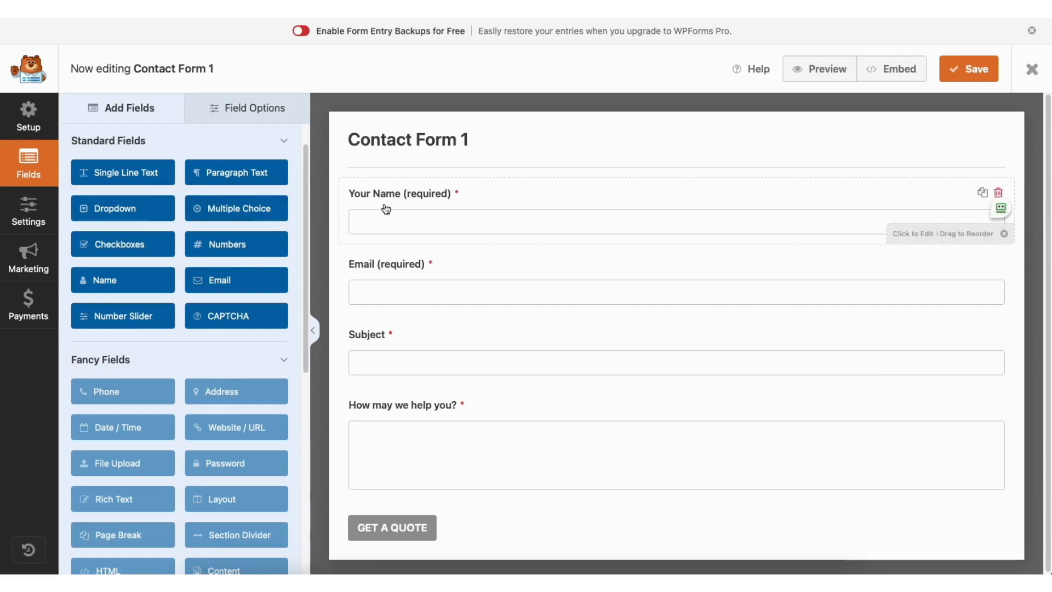
# - Add a Single Line Text field to the form between Your Name and Email
pyautogui.moveTo(399, 193)
pyautogui.mouseDown()
pyautogui.moveTo(392, 265)
pyautogui.moveTo(393, 195)
pyautogui.mouseUp()
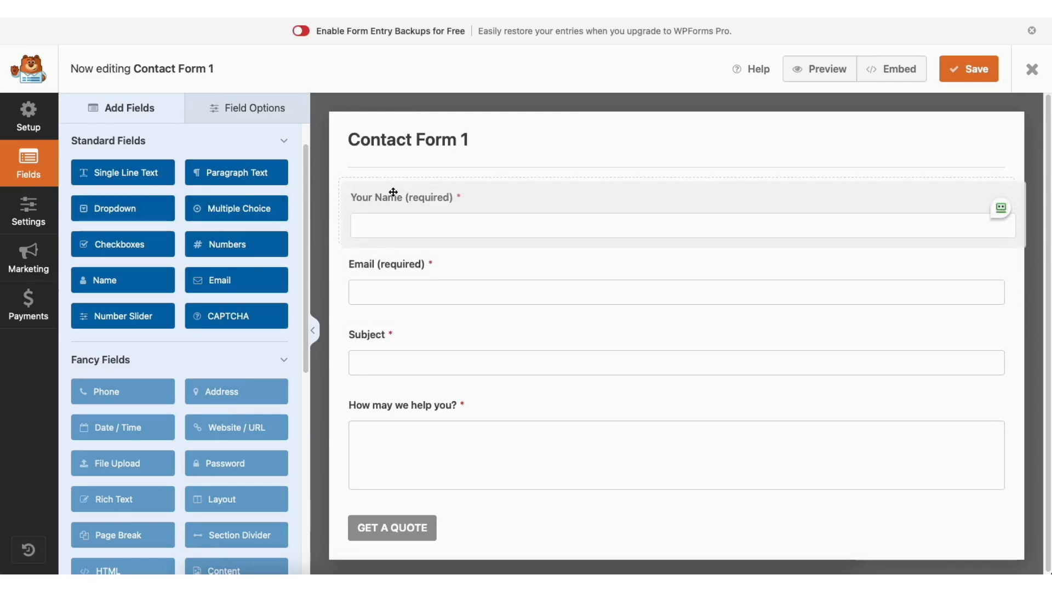
pyautogui.moveTo(137, 174); pyautogui.dragTo(413, 257)
# - Examine the Your Name field's general and advanced options, including its label, Required switch and field size, keeping it required and Large
pyautogui.click(245, 107)
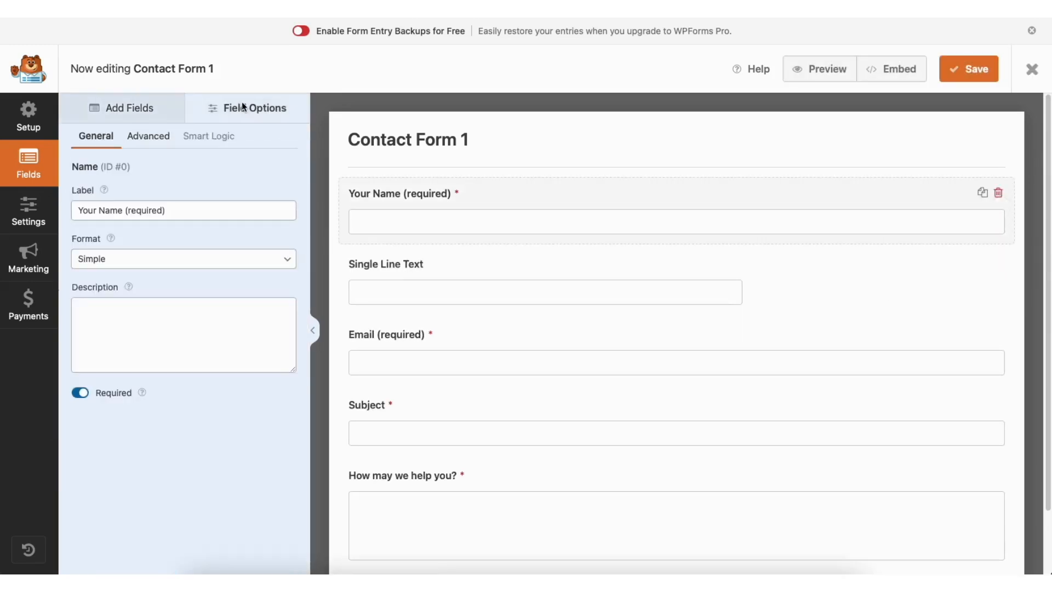
pyautogui.click(160, 211)
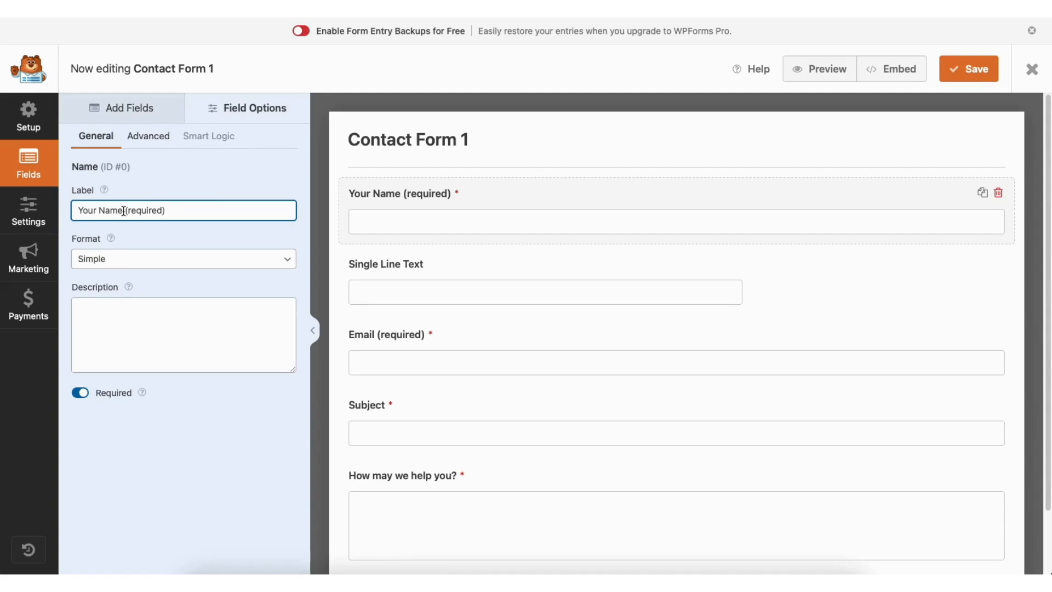
pyautogui.click(80, 393)
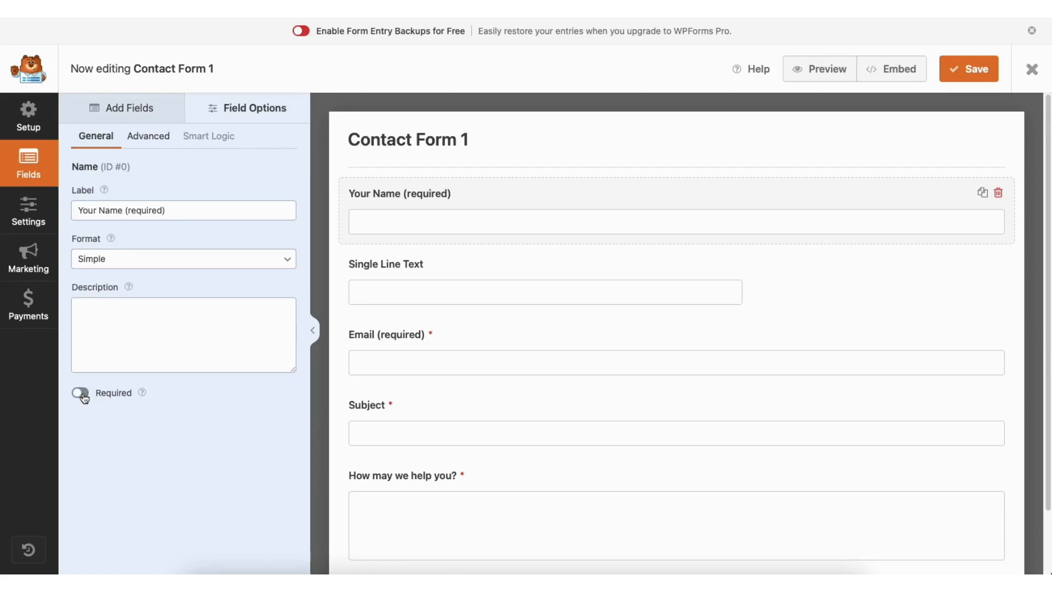
pyautogui.click(83, 399)
pyautogui.click(163, 143)
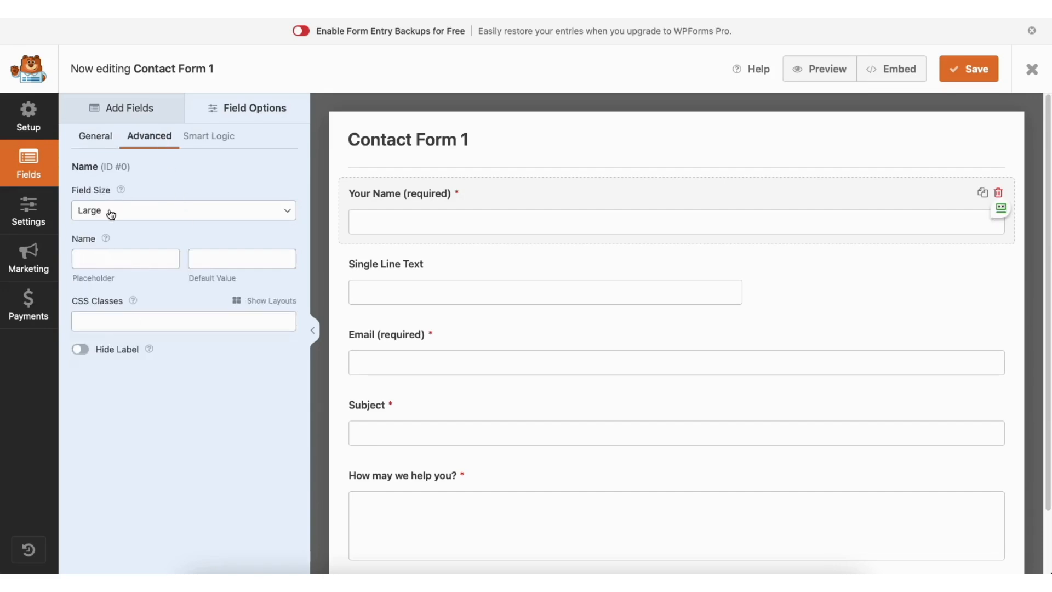
pyautogui.click(147, 213)
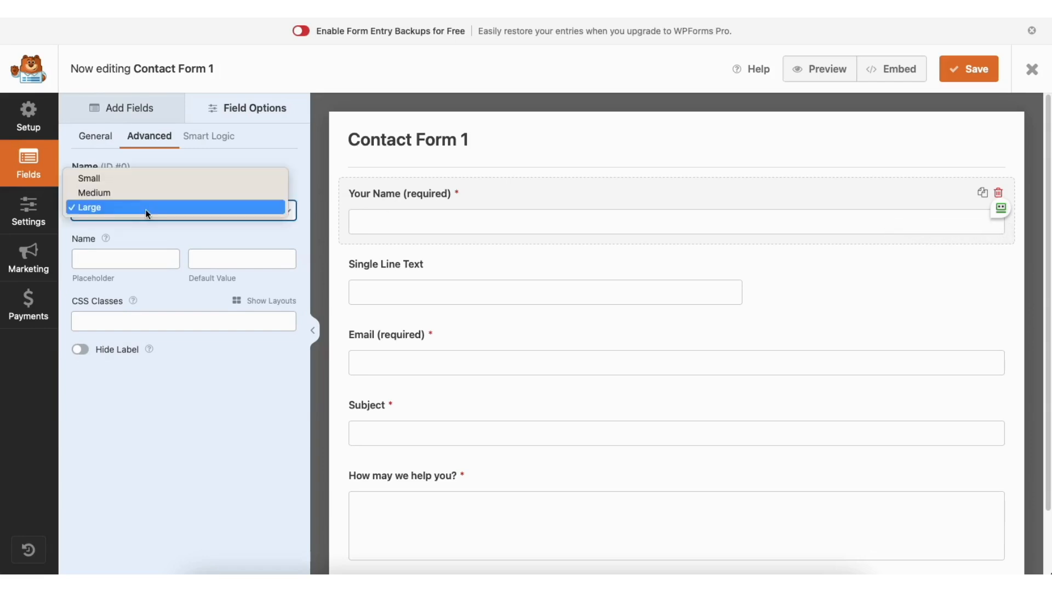
pyautogui.click(145, 206)
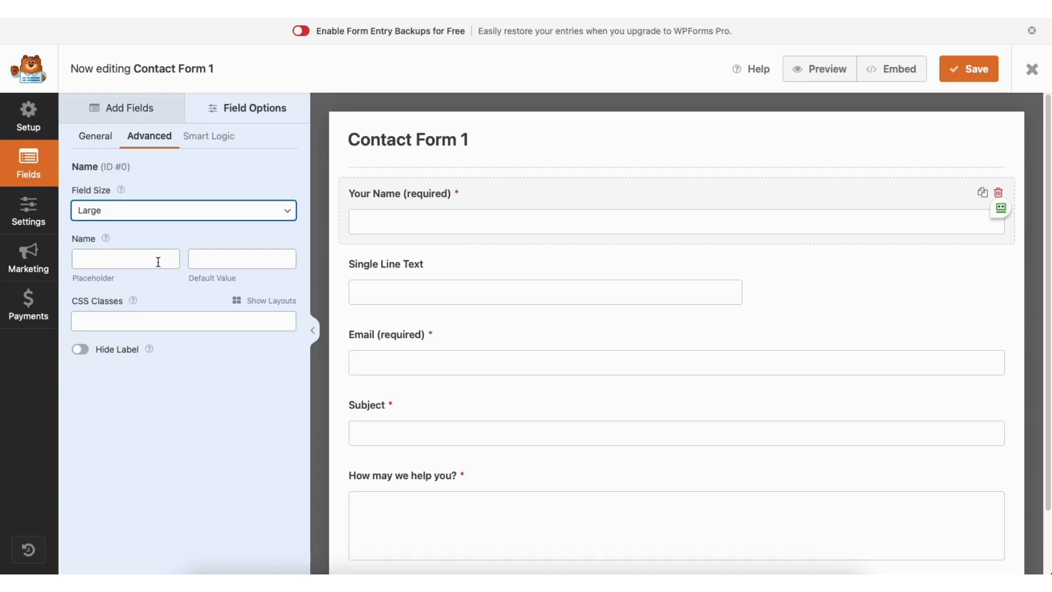
# - Review the form's General, Spam Protection and Security, Notifications and Confirmations settings, and close the form builder
pyautogui.click(32, 211)
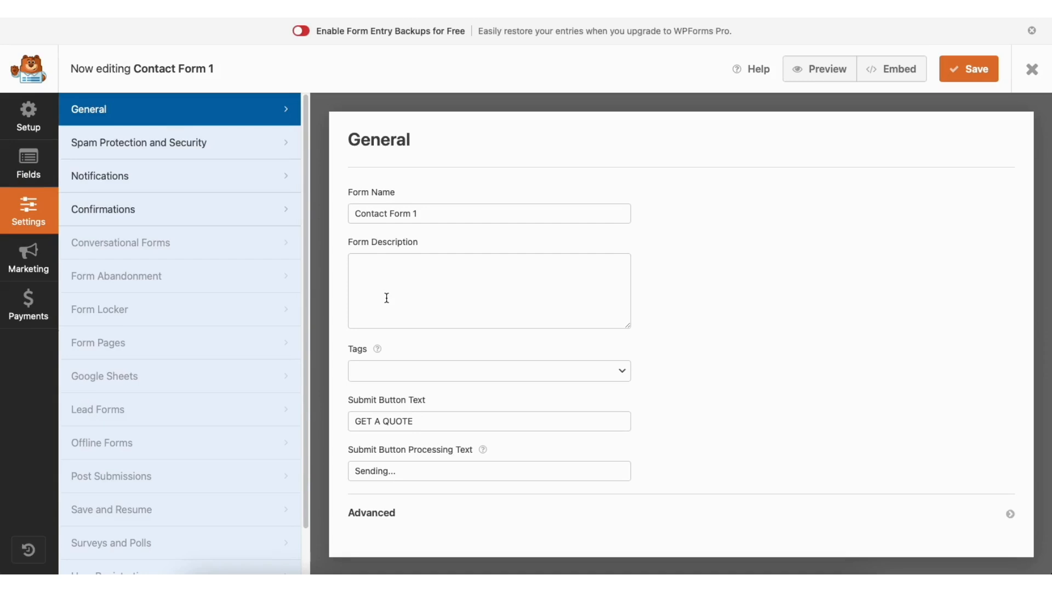
pyautogui.click(219, 146)
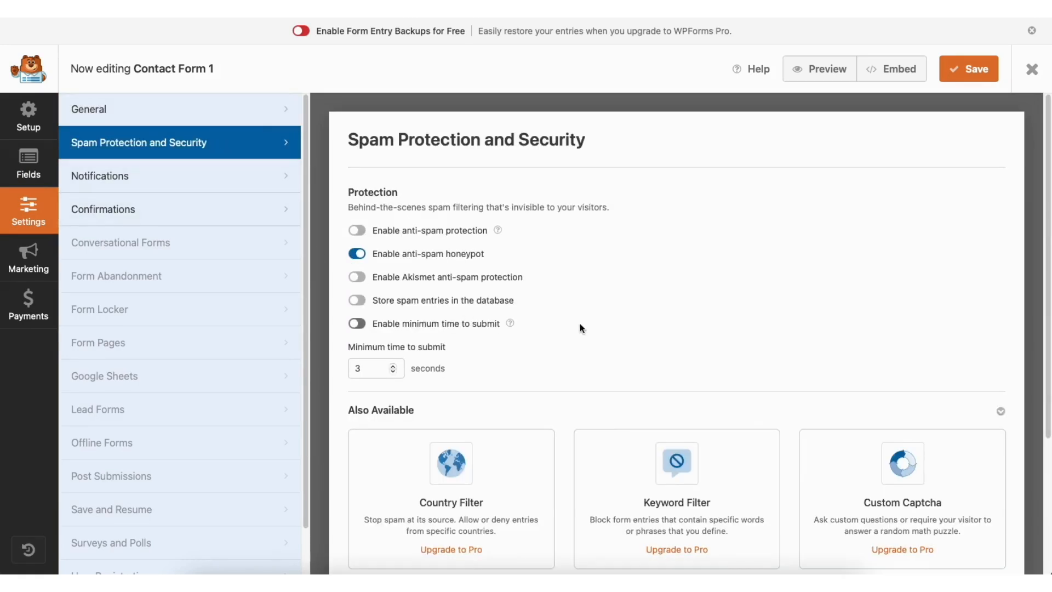
pyautogui.click(201, 180)
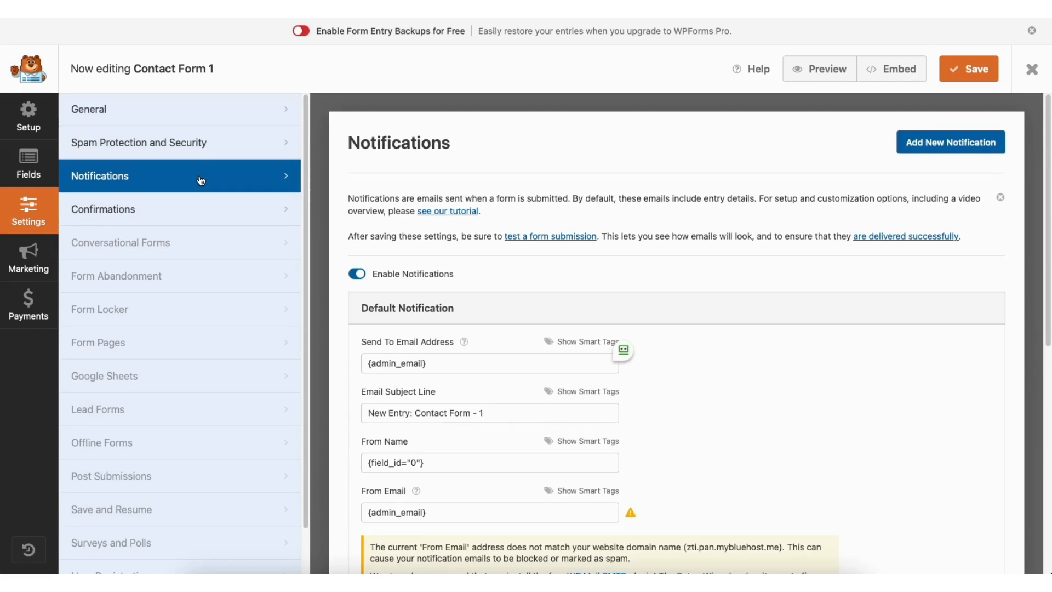
pyautogui.moveTo(1045, 179); pyautogui.dragTo(1045, 296)
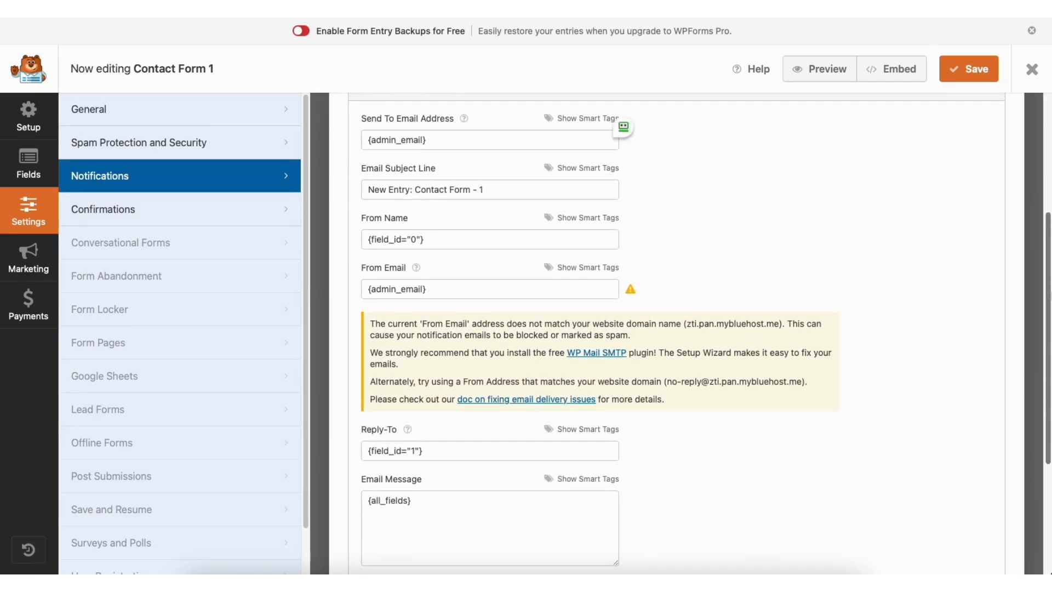
pyautogui.click(202, 208)
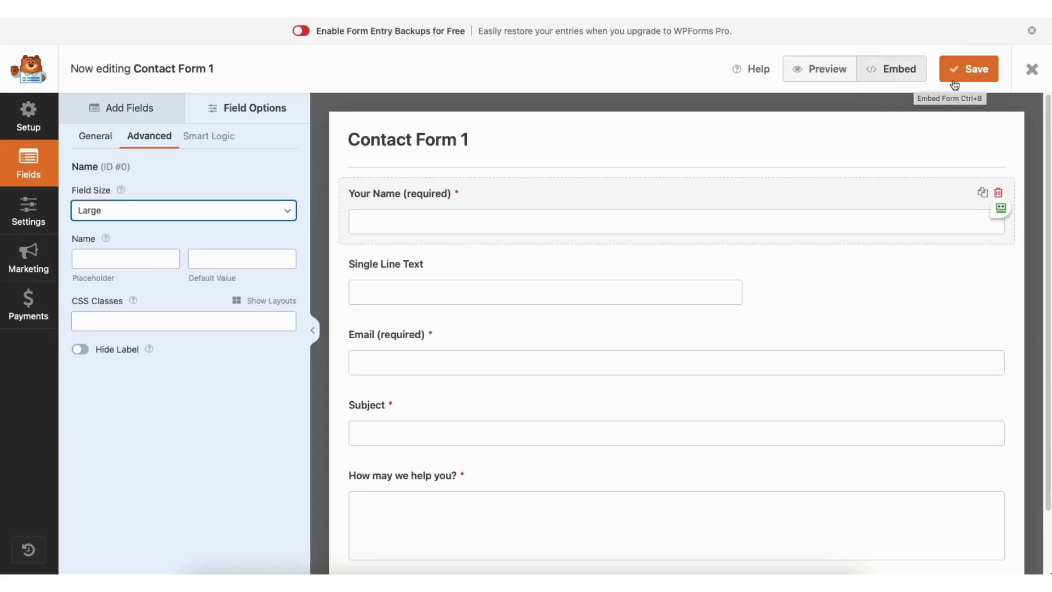
pyautogui.click(1030, 72)
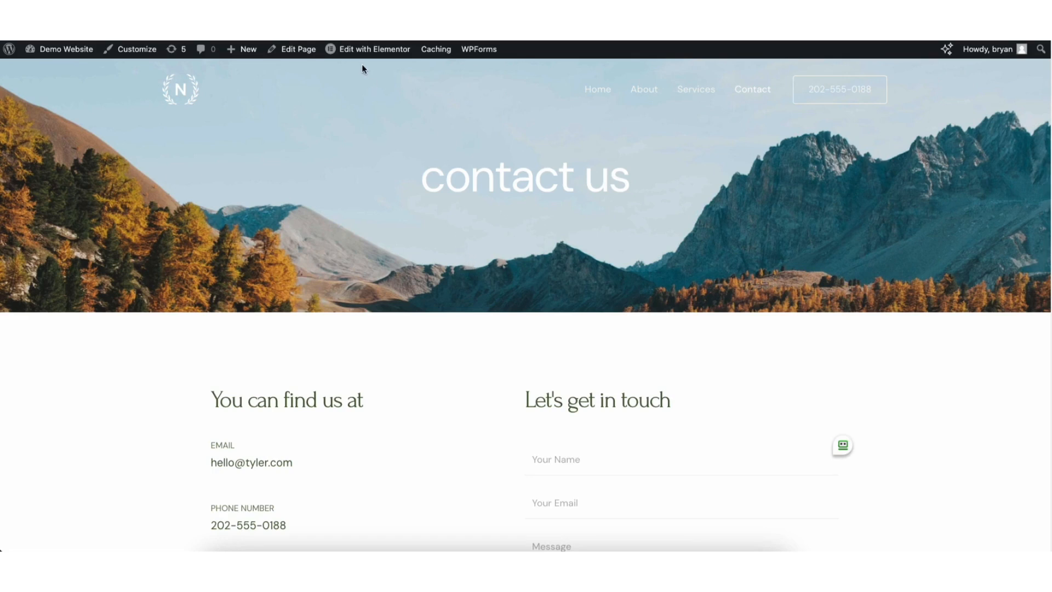
# - Open the Contact page in Elementor and add a Google Maps widget to the empty area below the team photos
pyautogui.moveTo(356, 51)
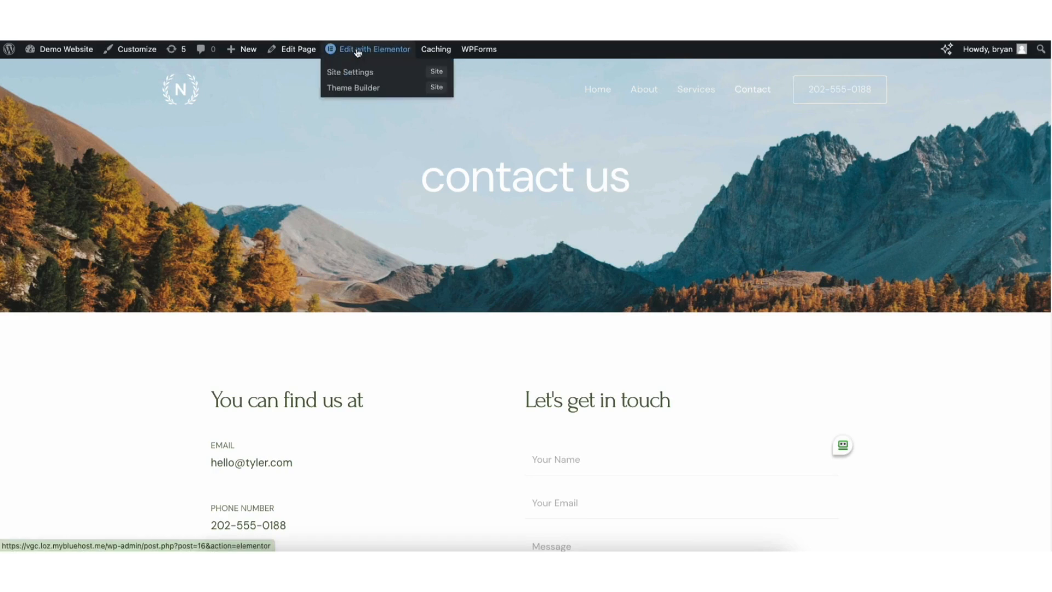
pyautogui.click(356, 51)
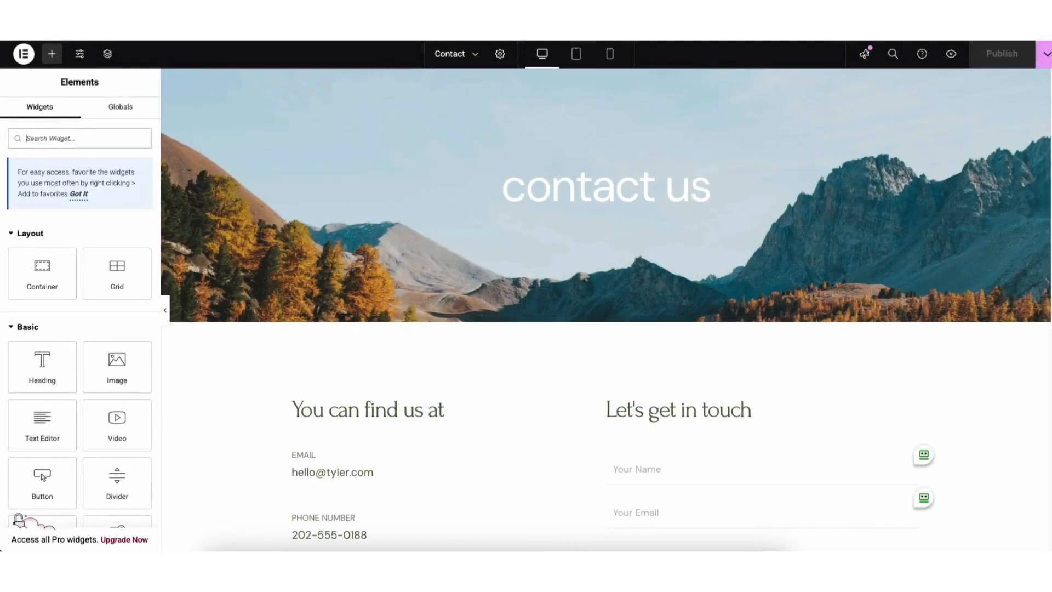
pyautogui.scroll(-10, 1042, 300)
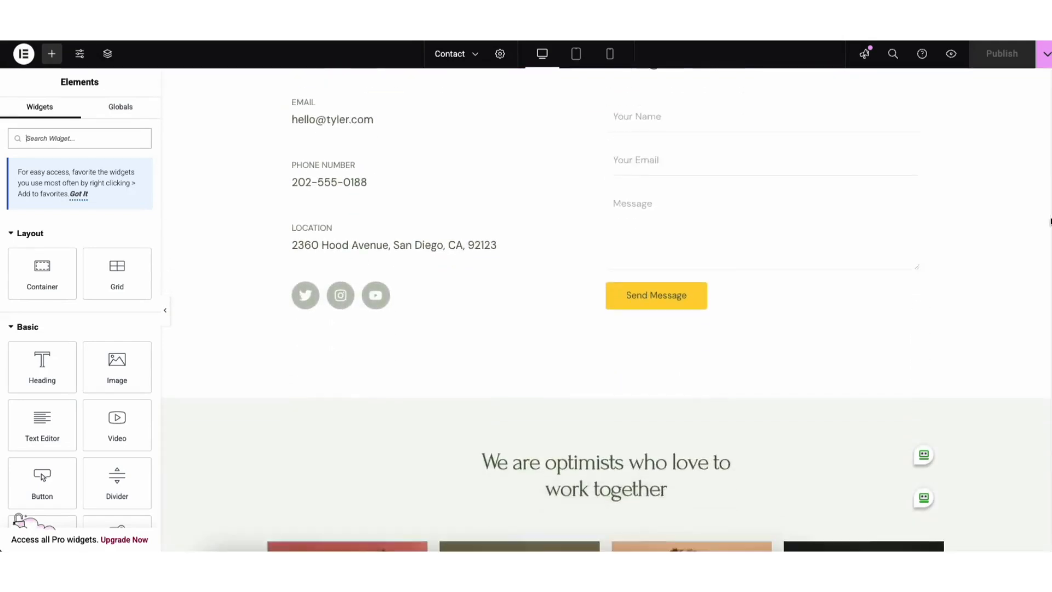
pyautogui.scroll(-5, 1043, 300)
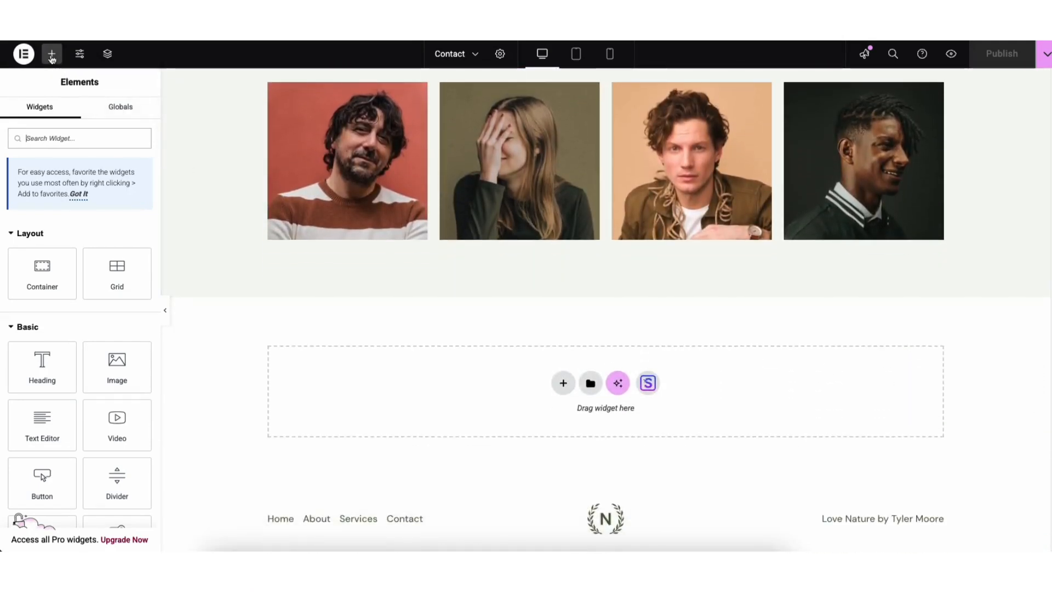
pyautogui.click(52, 57)
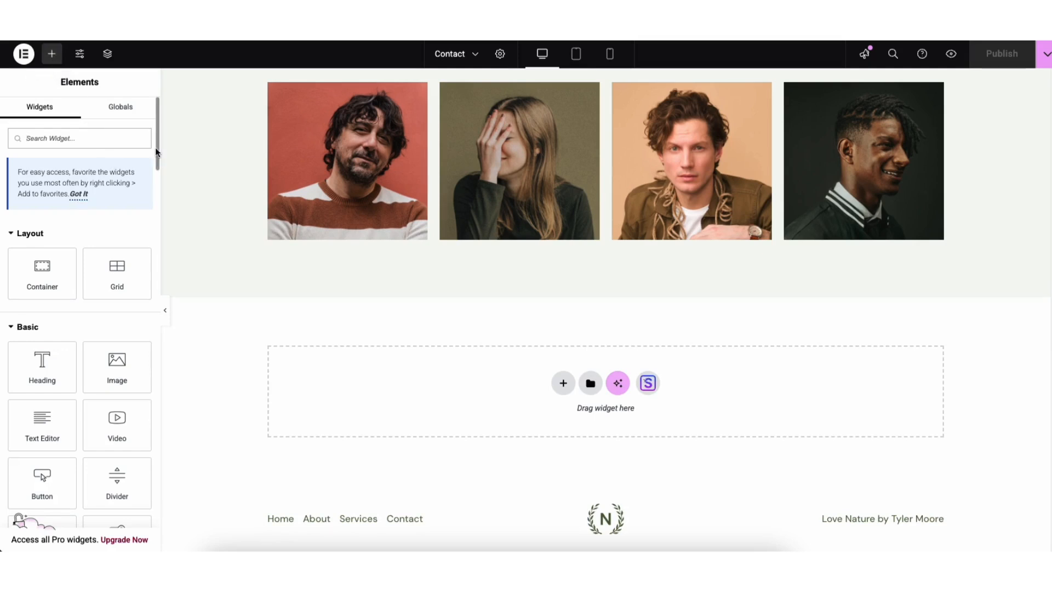
pyautogui.scroll(-2, 159, 166)
pyautogui.scroll(-3, 158, 167)
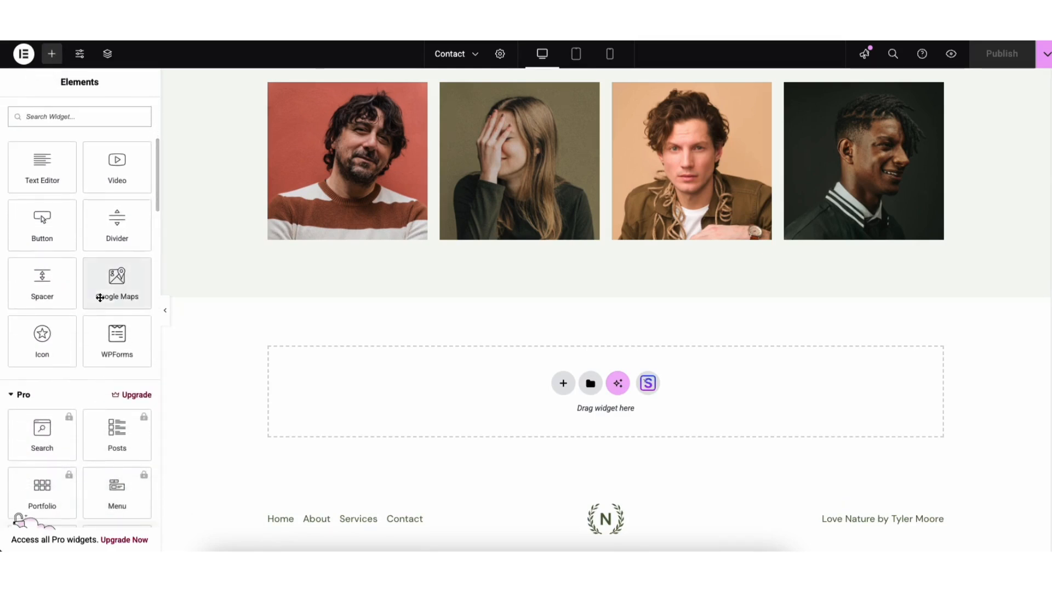
pyautogui.moveTo(107, 286); pyautogui.dragTo(453, 402)
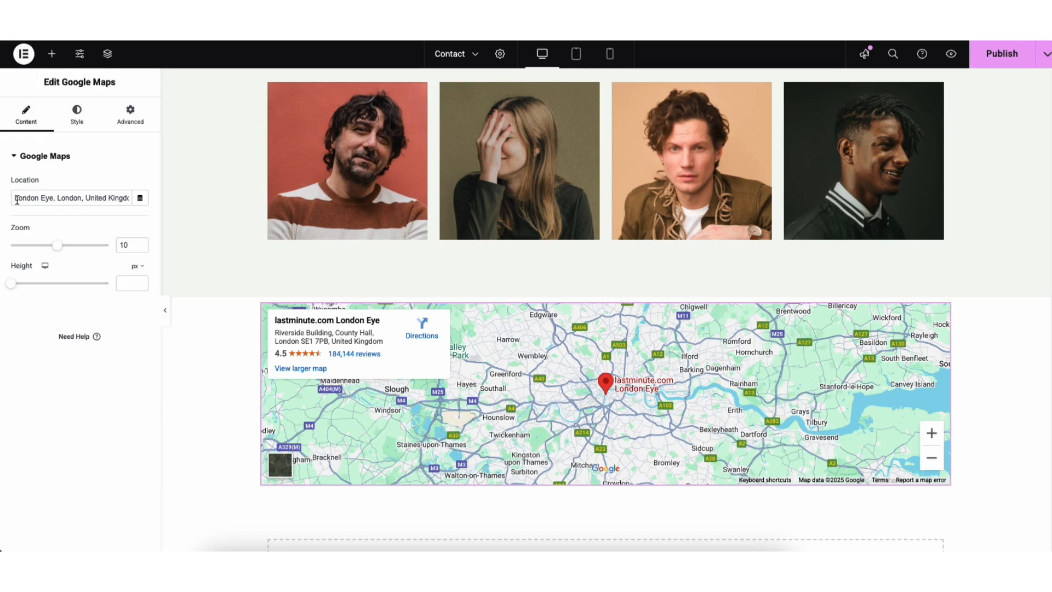
# - Set the map's zoom to 7 and its height to 412 px, and save the page as a draft
pyautogui.moveTo(14, 199); pyautogui.dragTo(126, 196)
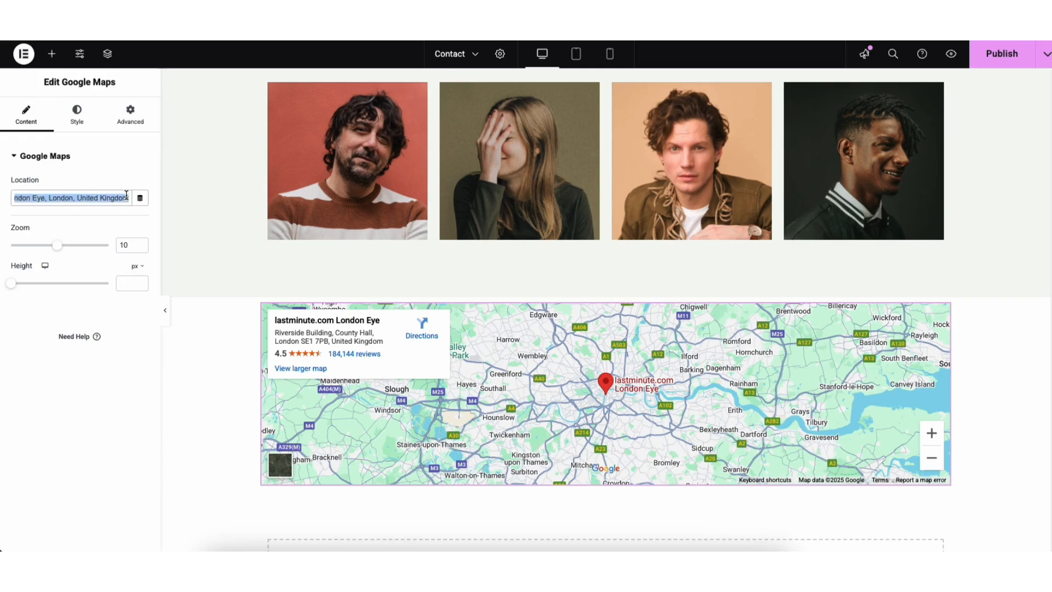
pyautogui.click(109, 196)
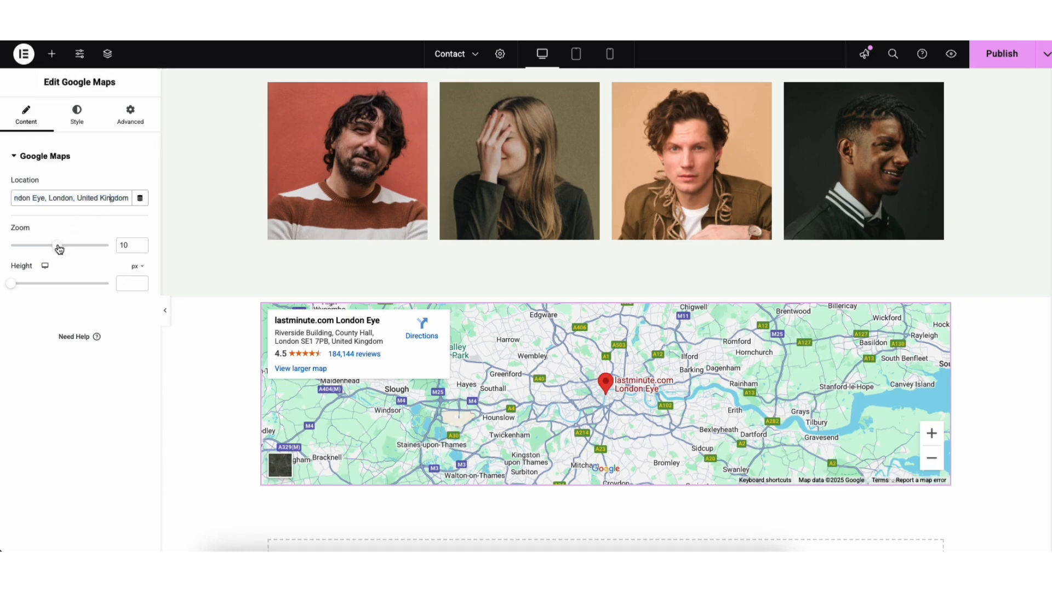
pyautogui.moveTo(58, 246); pyautogui.dragTo(43, 246)
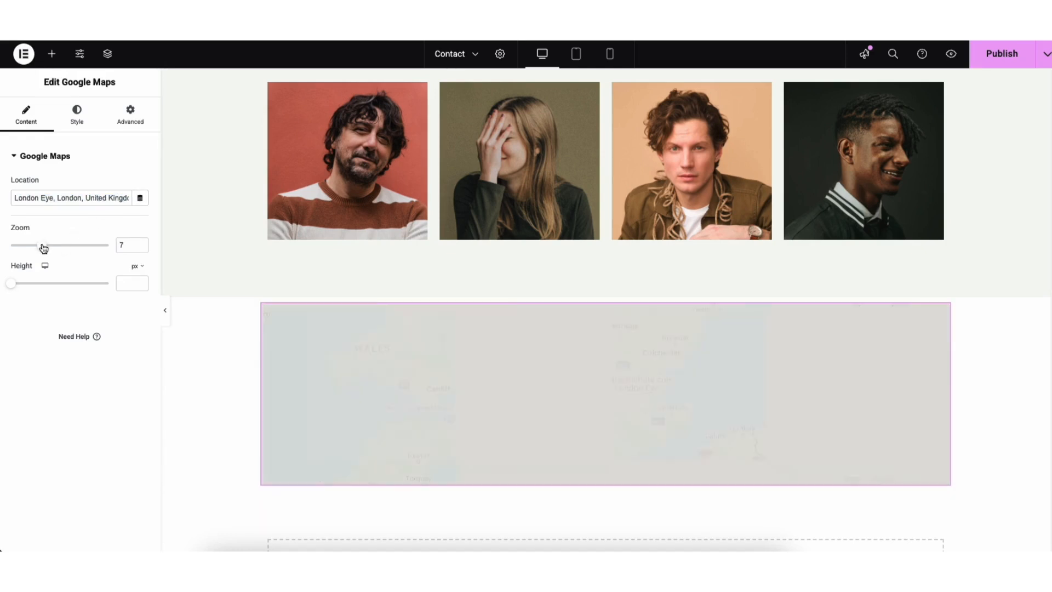
pyautogui.moveTo(13, 284); pyautogui.dragTo(38, 288)
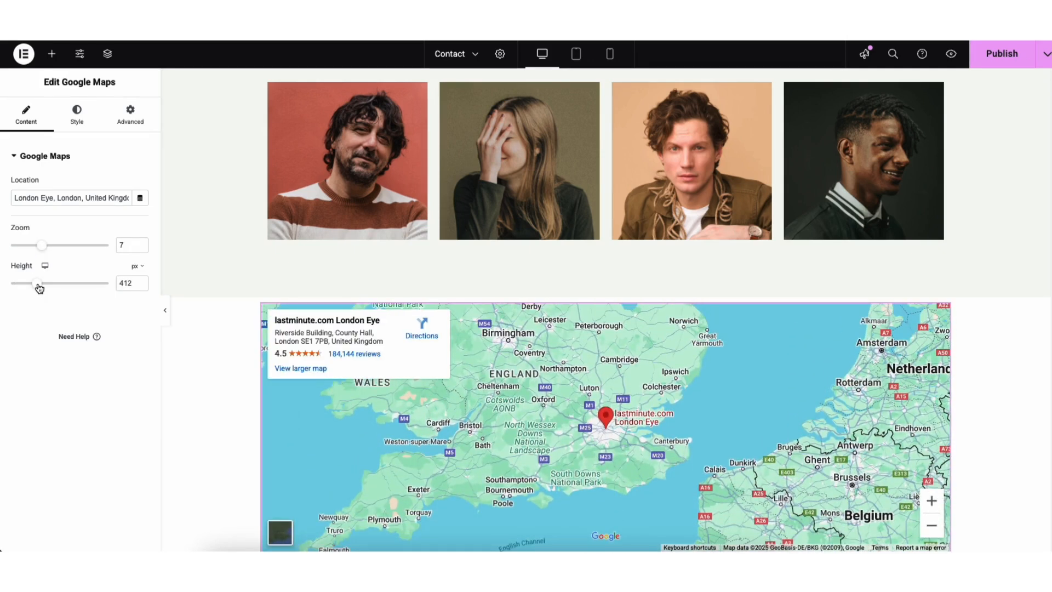
pyautogui.click(1046, 61)
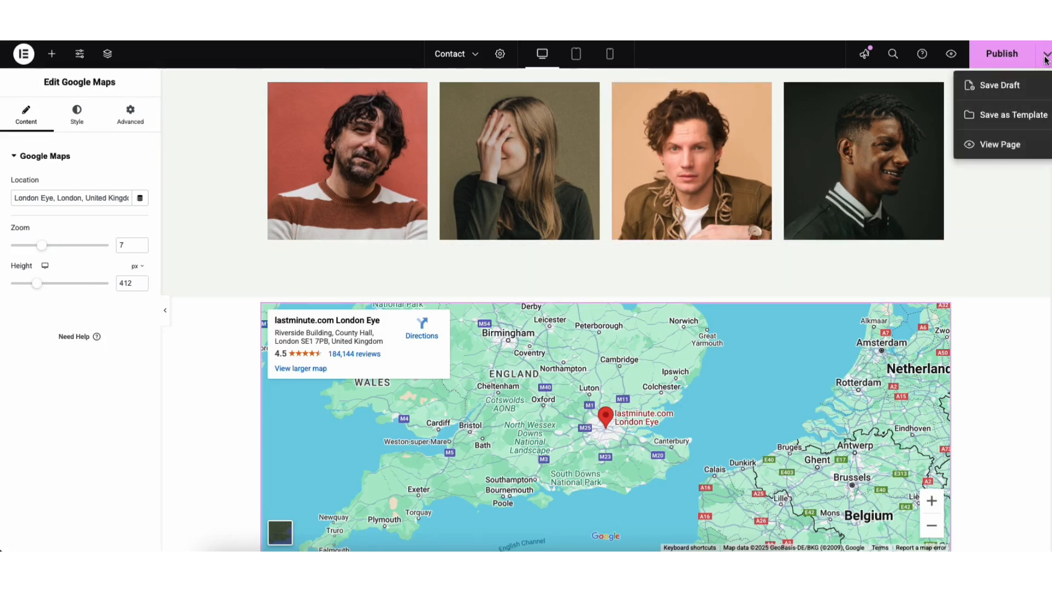
pyautogui.click(1000, 86)
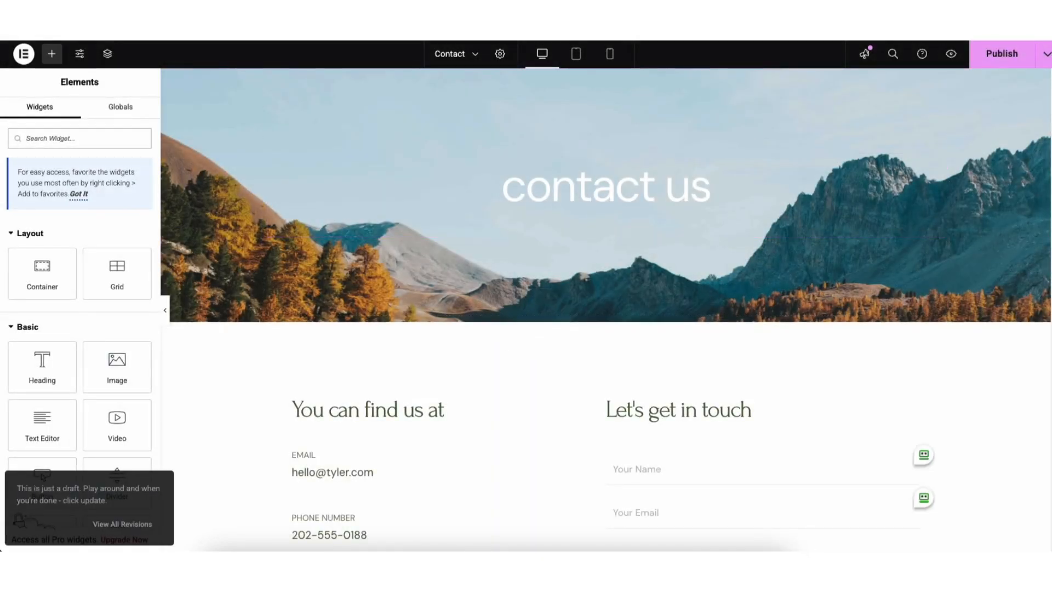
# - Reopen the map widget's settings and follow its API key creation link to the Google Maps Platform Credentials page
pyautogui.scroll(-15, 921, 181)
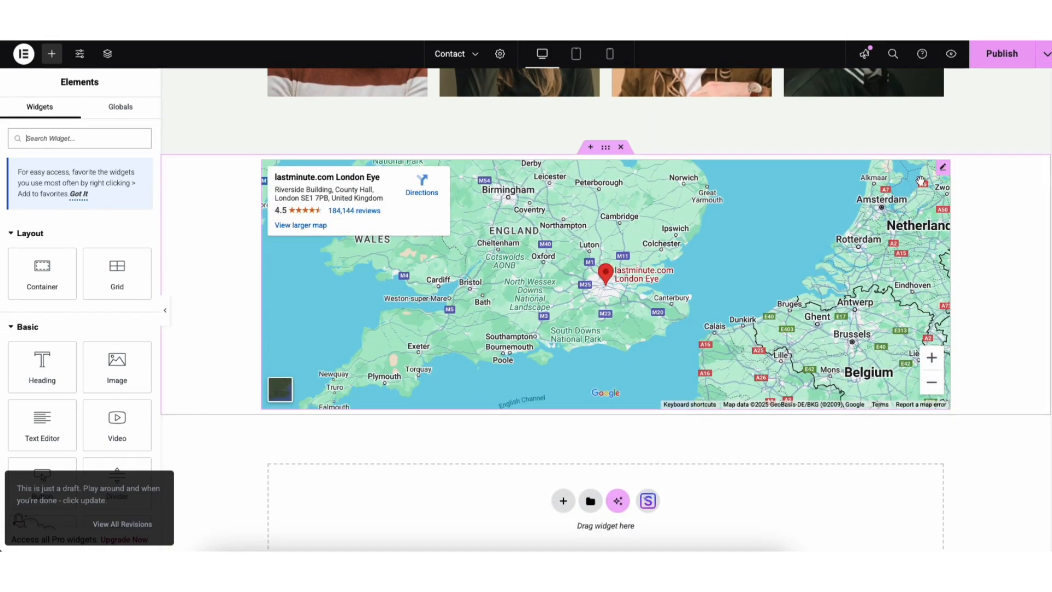
pyautogui.click(942, 167)
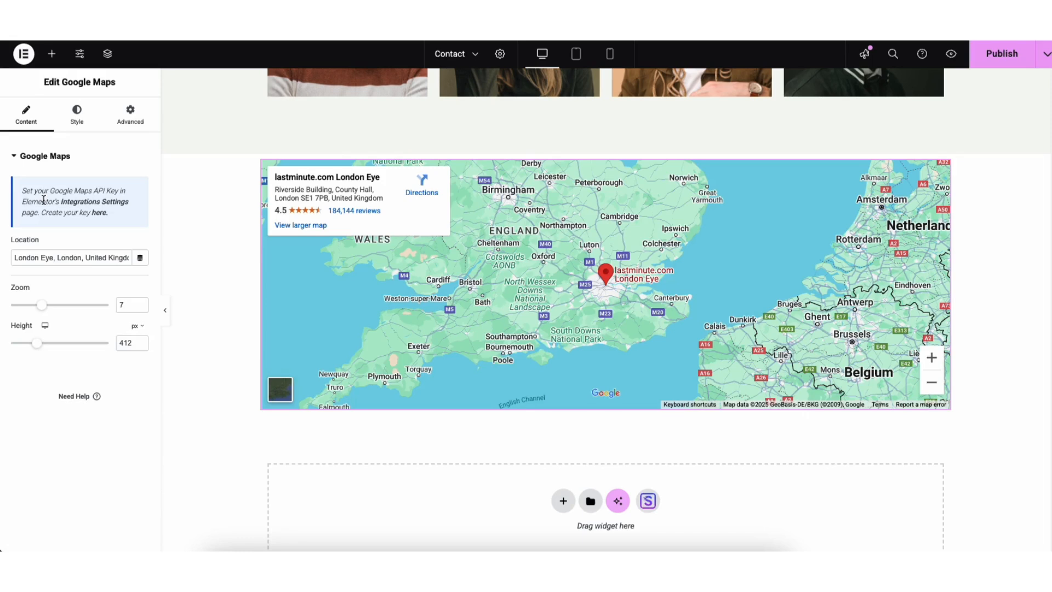
pyautogui.click(98, 213)
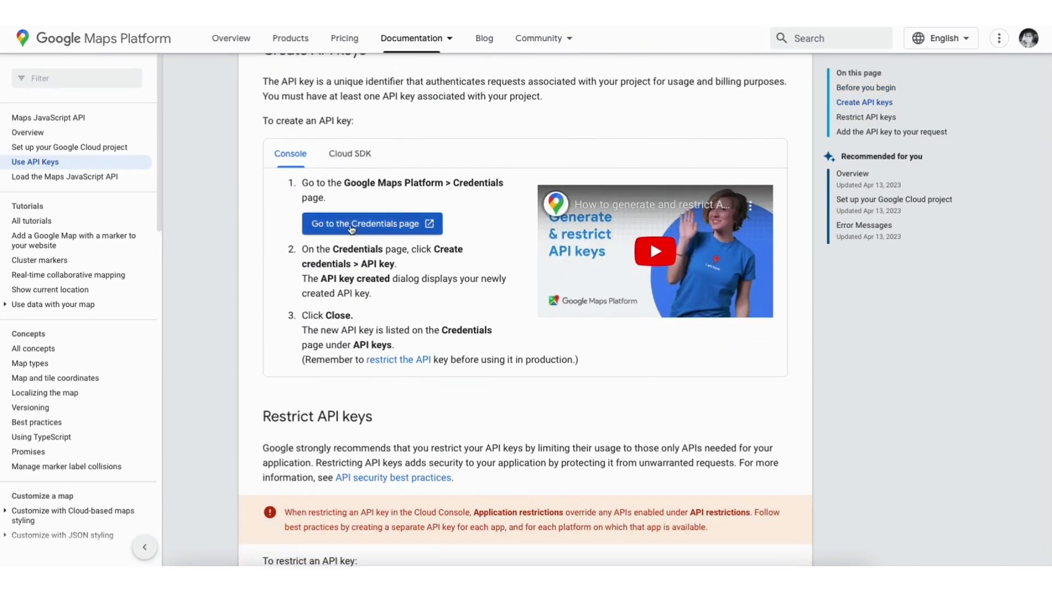
pyautogui.click(348, 224)
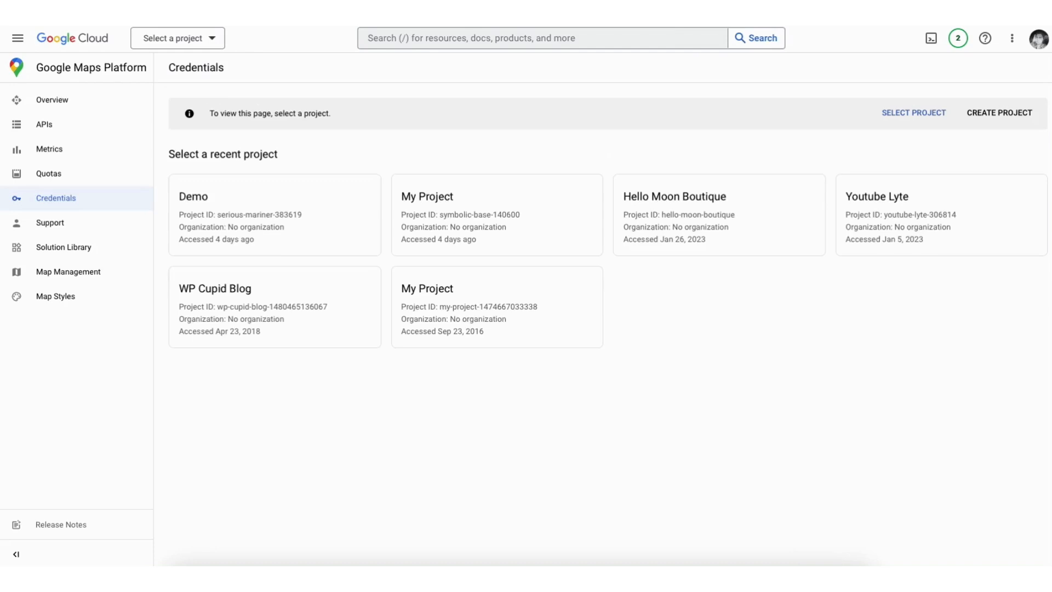
# - Create a Google Cloud project named Demo1 with no organization, and follow the map widget's Integrations Settings link in Elementor
pyautogui.click(1000, 112)
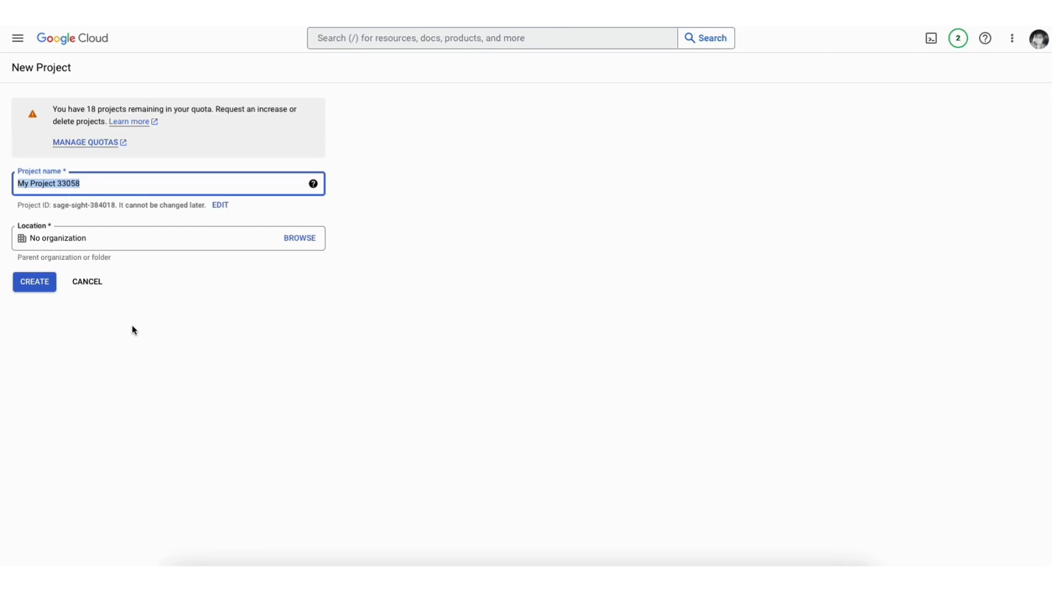
pyautogui.write('Demo1')
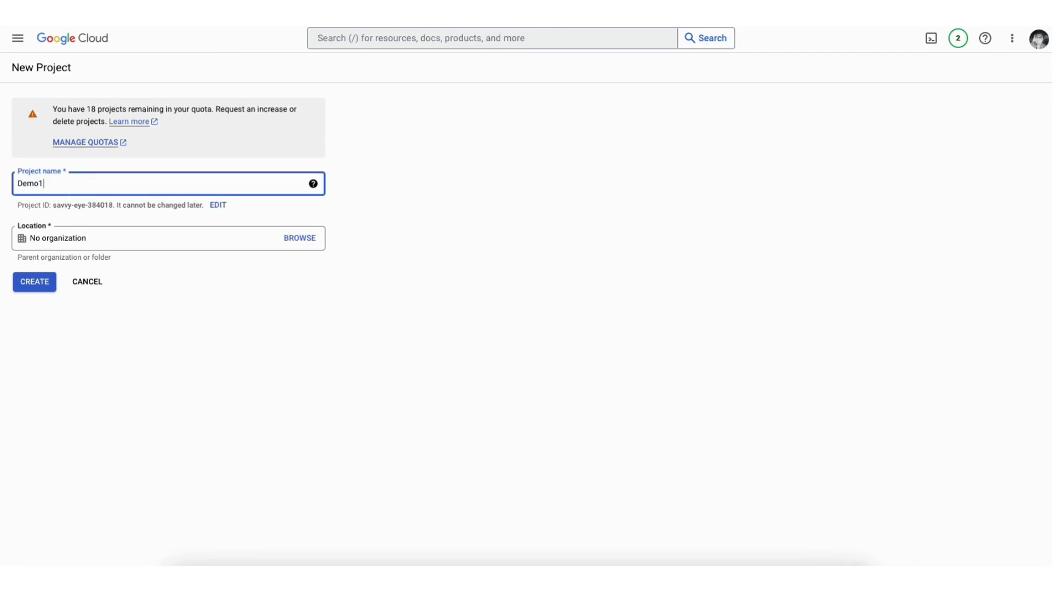
pyautogui.click(129, 240)
pyautogui.click(36, 283)
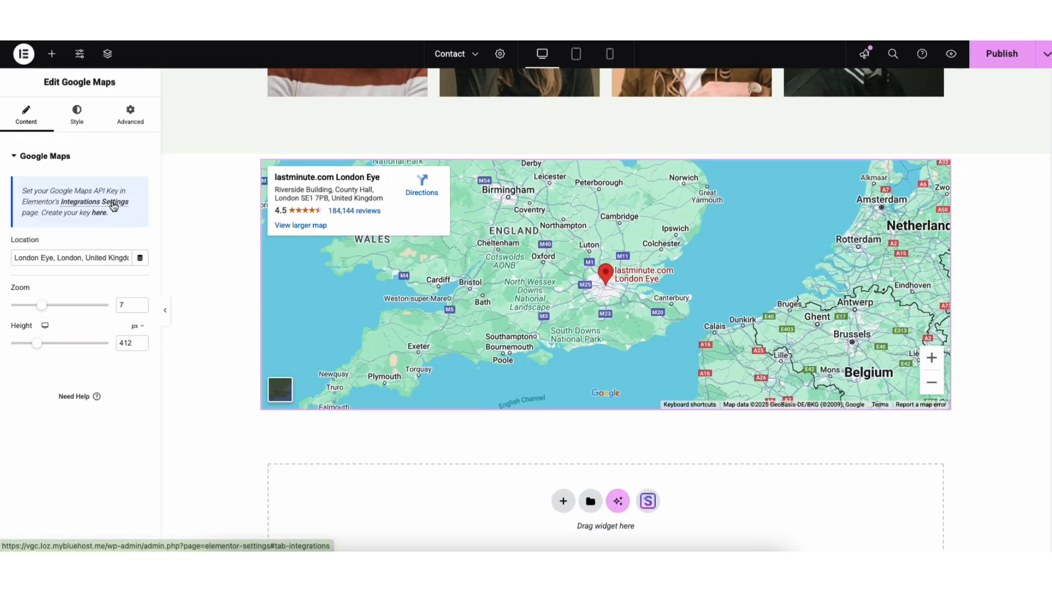
pyautogui.click(113, 206)
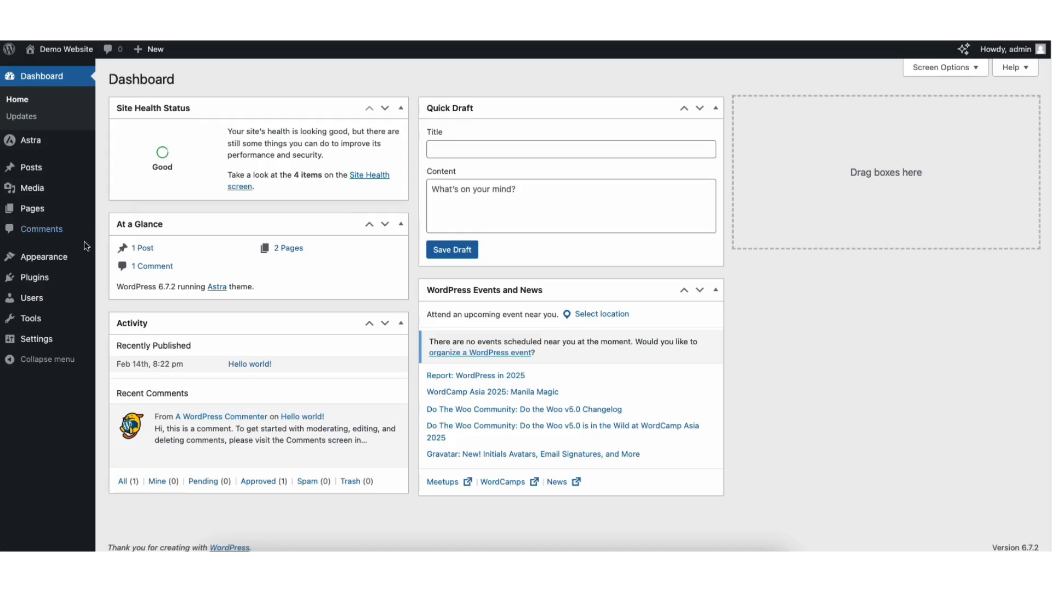
# - Open the theme customizer's Footer Builder and review the copyright element's text and design settings
pyautogui.moveTo(48, 258)
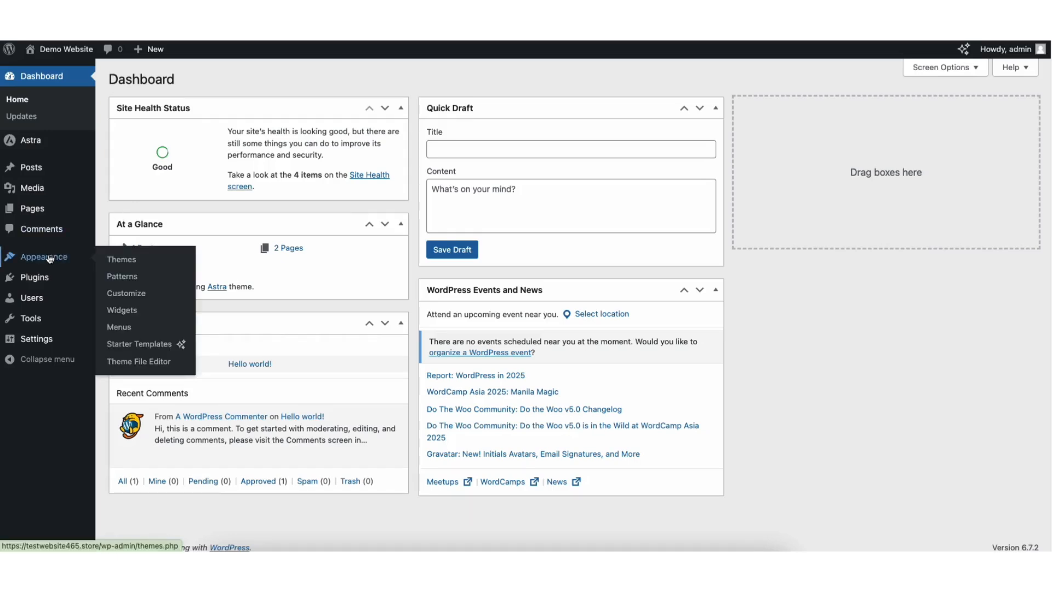
pyautogui.click(125, 298)
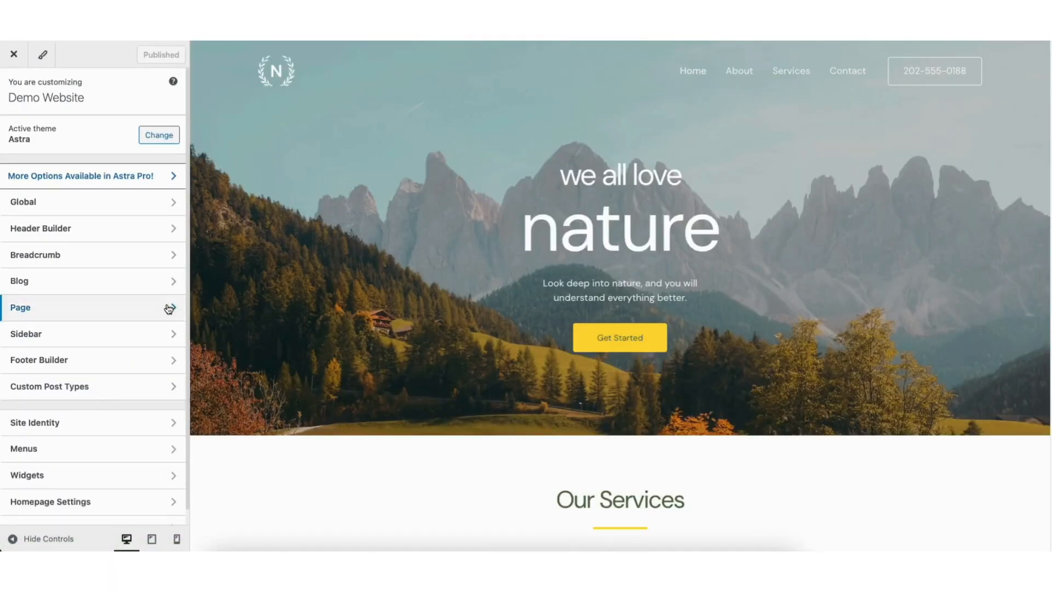
pyautogui.click(76, 362)
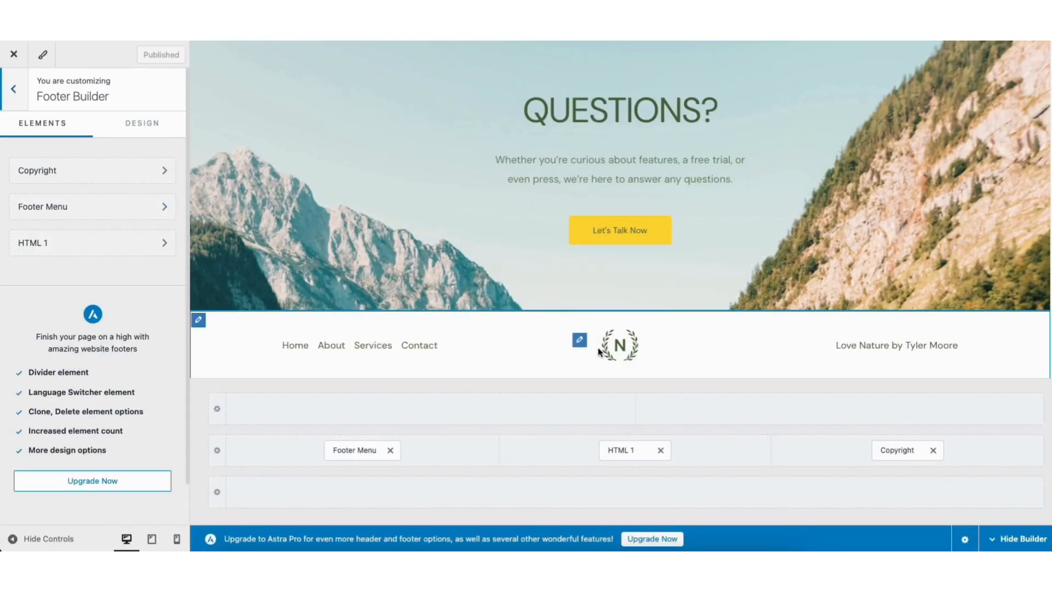
pyautogui.click(966, 348)
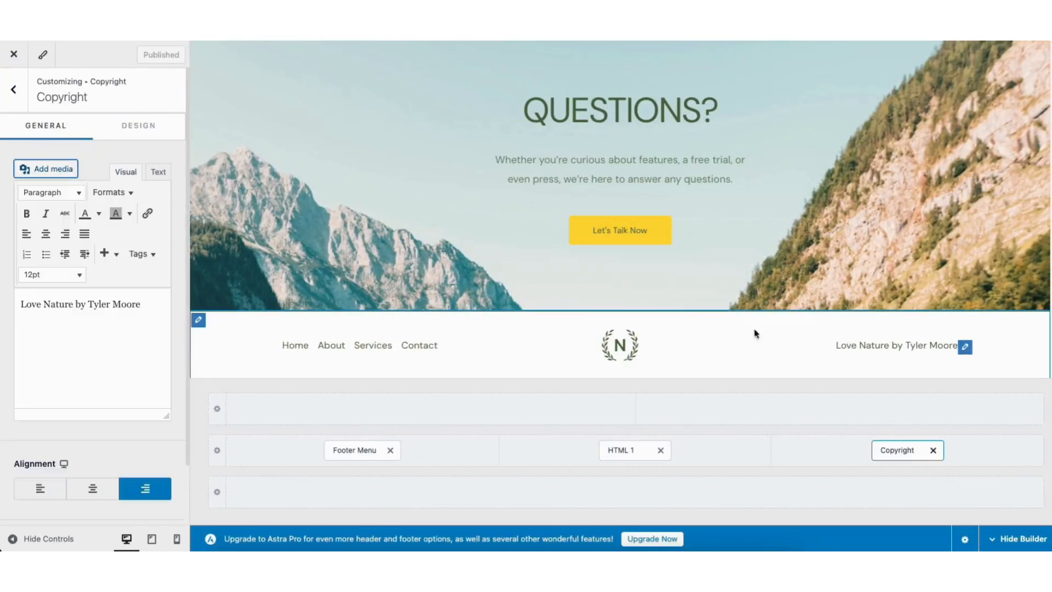
pyautogui.moveTo(20, 304); pyautogui.dragTo(143, 305)
pyautogui.click(109, 306)
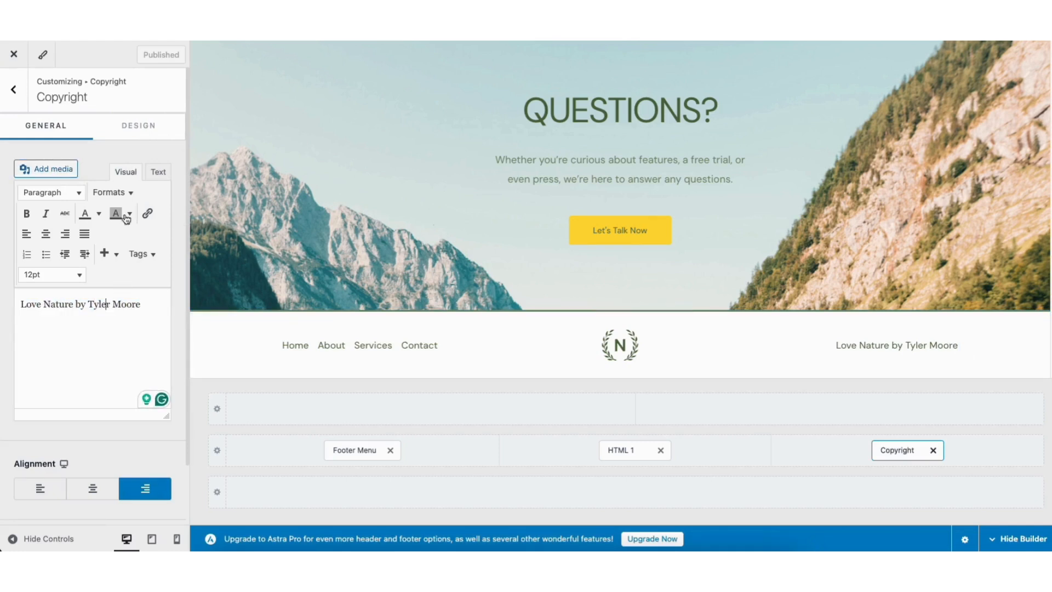
pyautogui.click(142, 129)
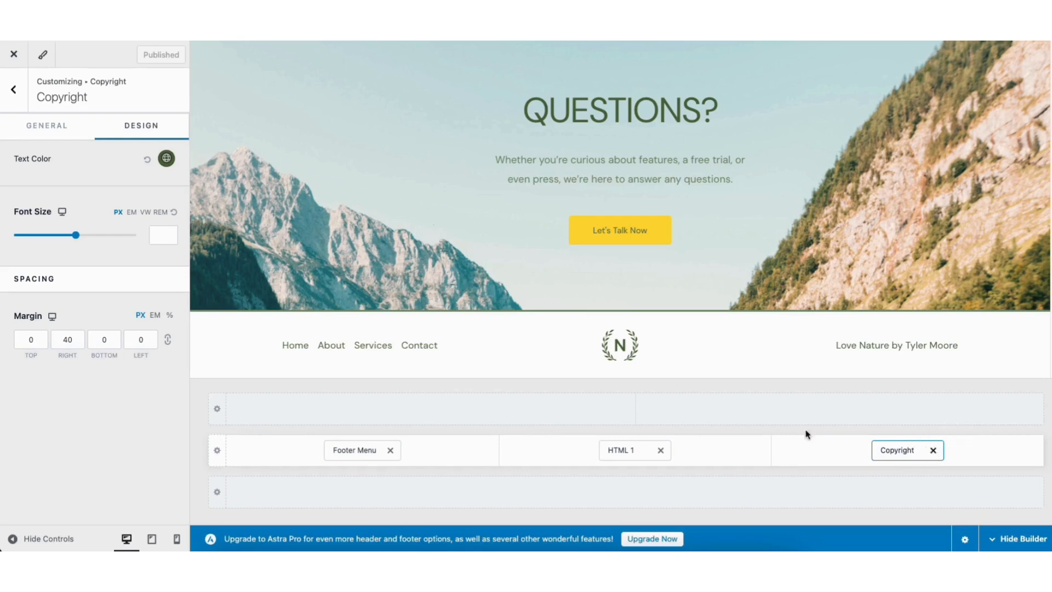
# - Review the Primary Footer's column and layout settings and the elements available for the empty row above it
pyautogui.moveTo(222, 321)
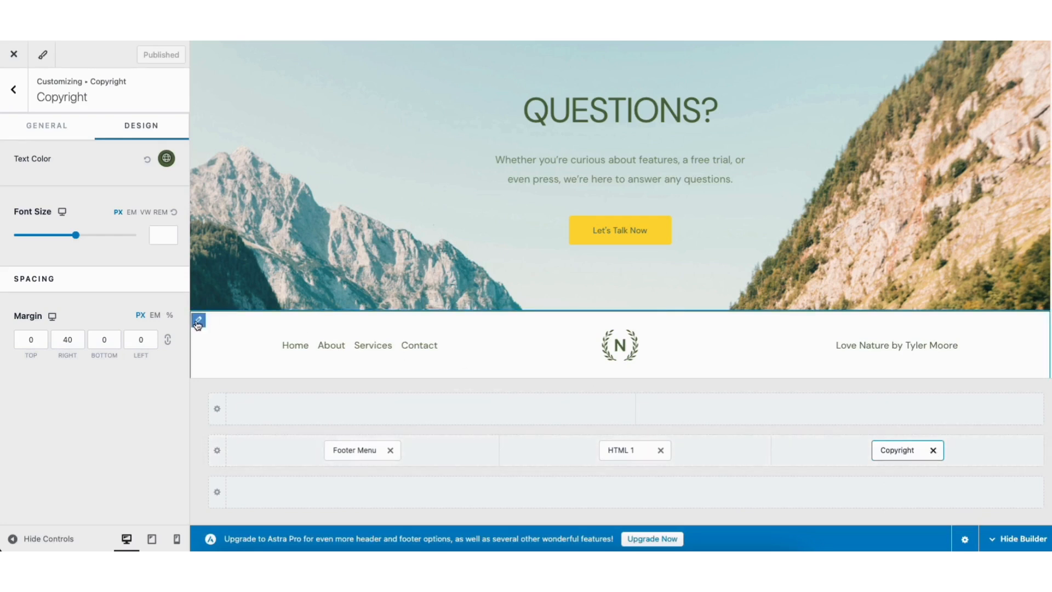
pyautogui.click(198, 323)
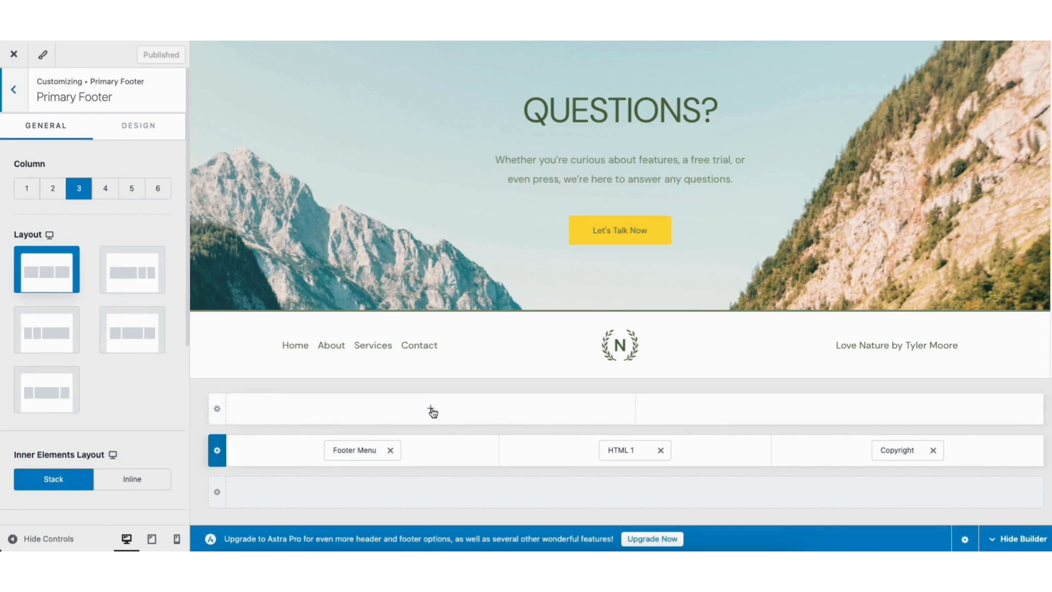
pyautogui.click(431, 408)
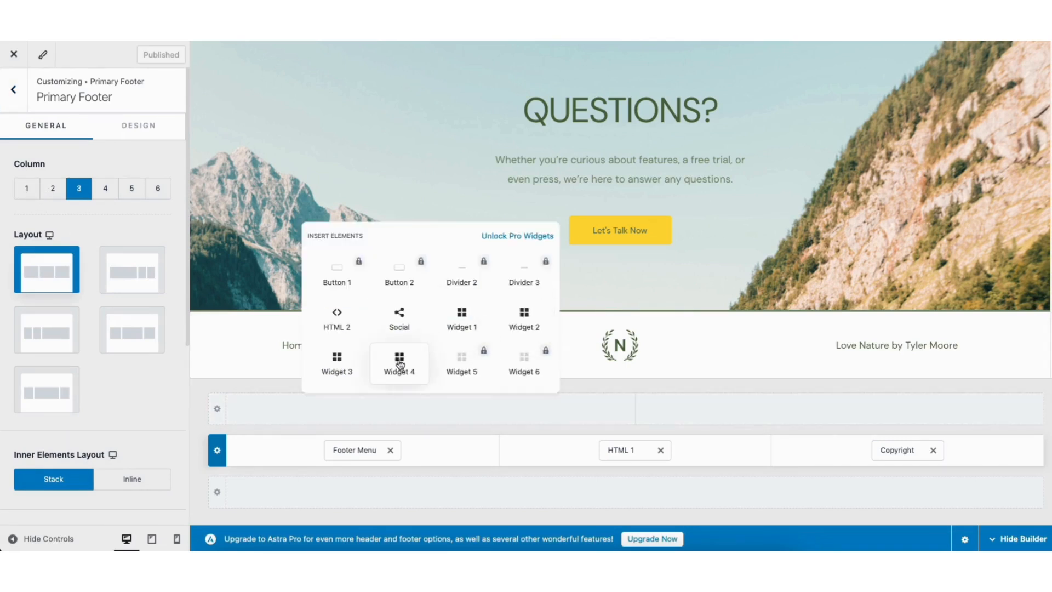
pyautogui.click(243, 389)
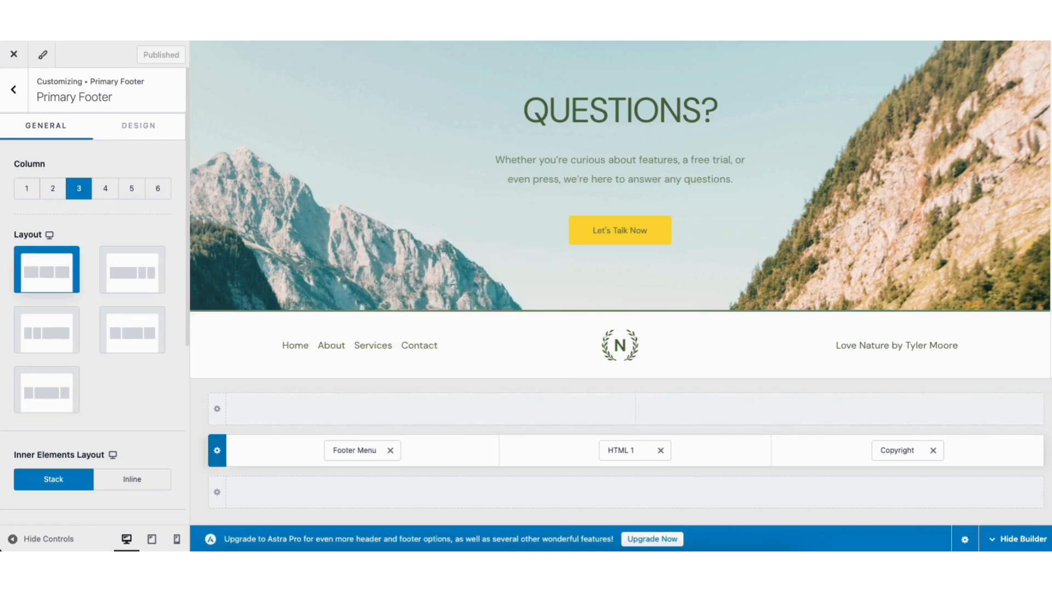
# - Check the header phone button's text settings and remove the button from the primary header row
pyautogui.scroll(20, 620, 209)
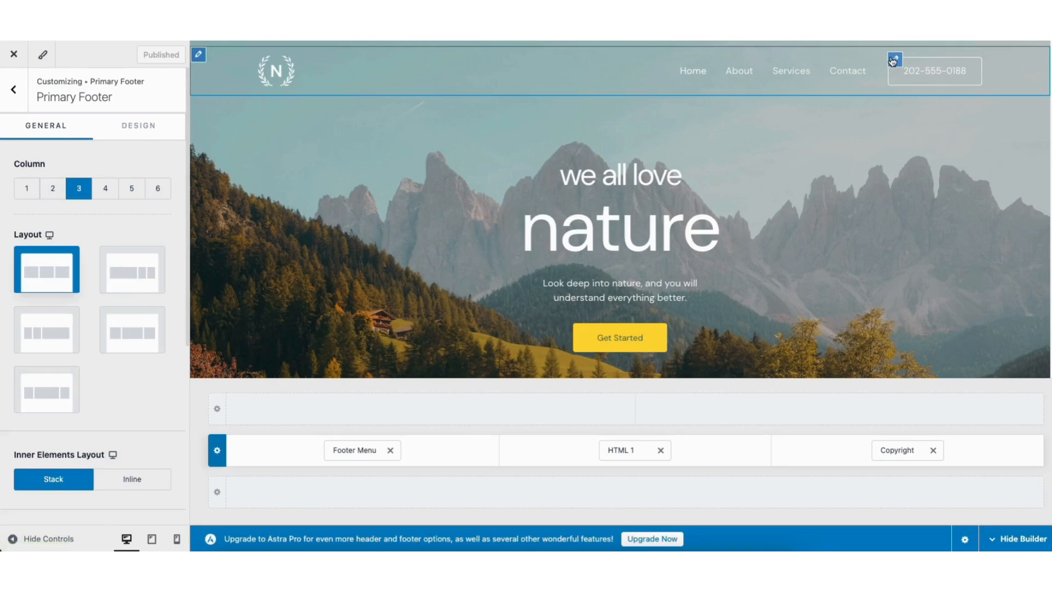
pyautogui.click(894, 59)
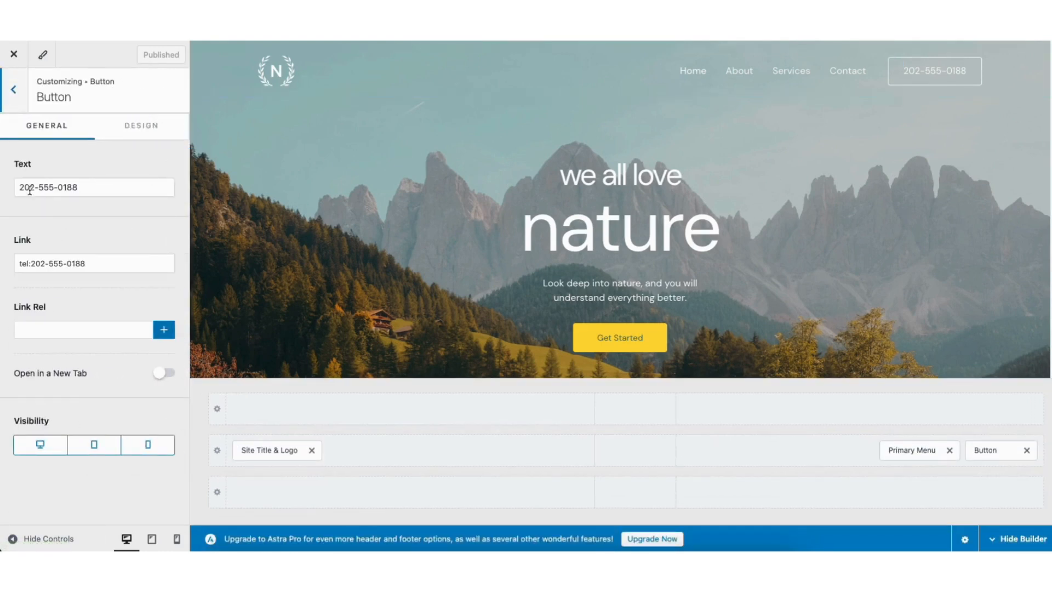
pyautogui.moveTo(21, 187); pyautogui.dragTo(120, 186)
pyautogui.click(86, 190)
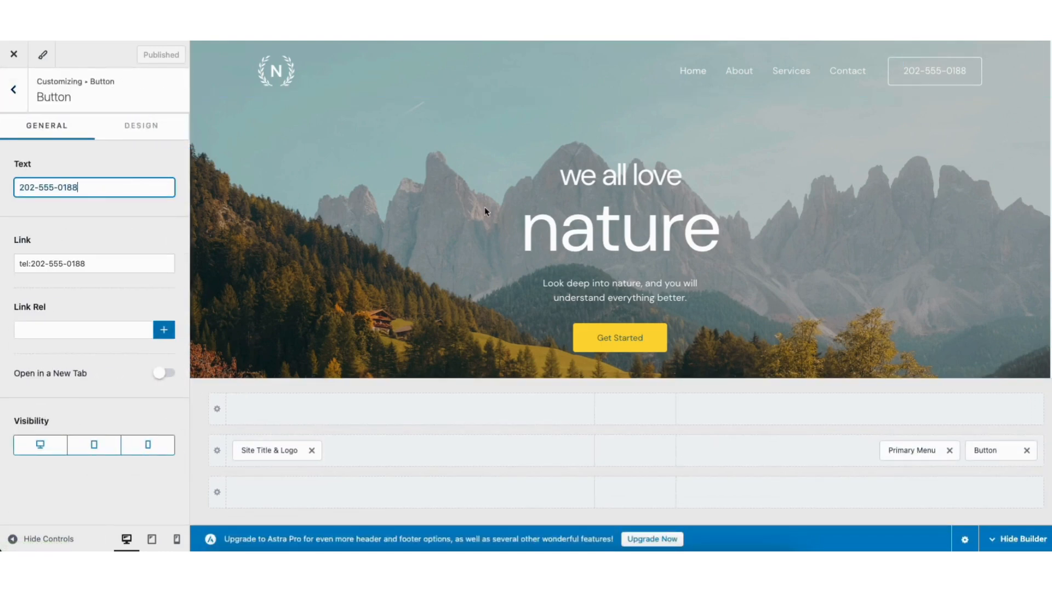
pyautogui.click(1028, 452)
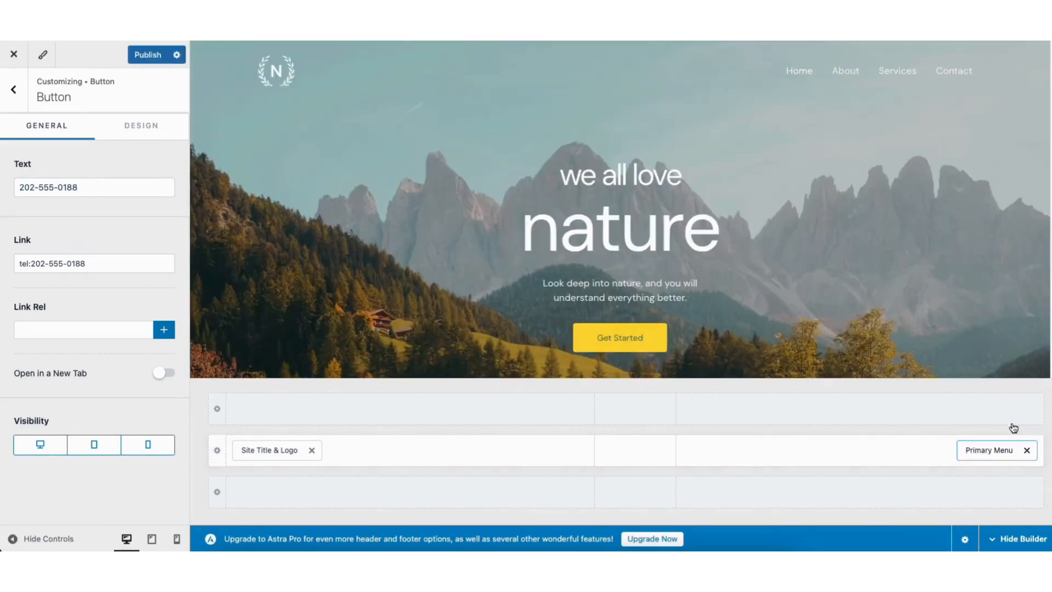
pyautogui.moveTo(971, 448)
pyautogui.mouseDown()
pyautogui.moveTo(644, 462)
pyautogui.moveTo(630, 451)
pyautogui.moveTo(973, 461)
pyautogui.mouseUp()
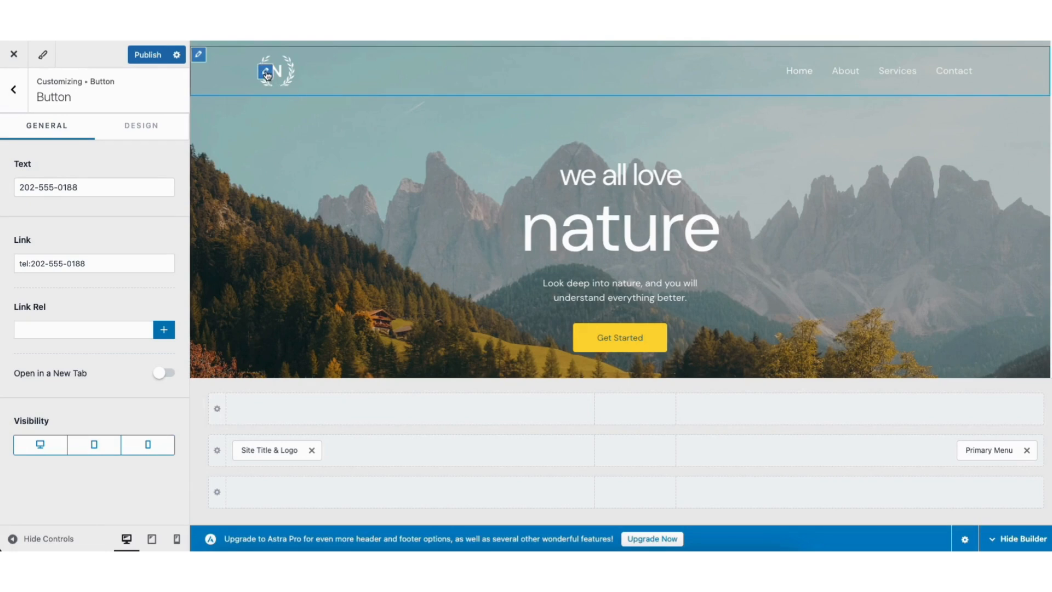
# - Review the header logo's Transparent Header general and design settings, and return to the main customizer list
pyautogui.click(266, 73)
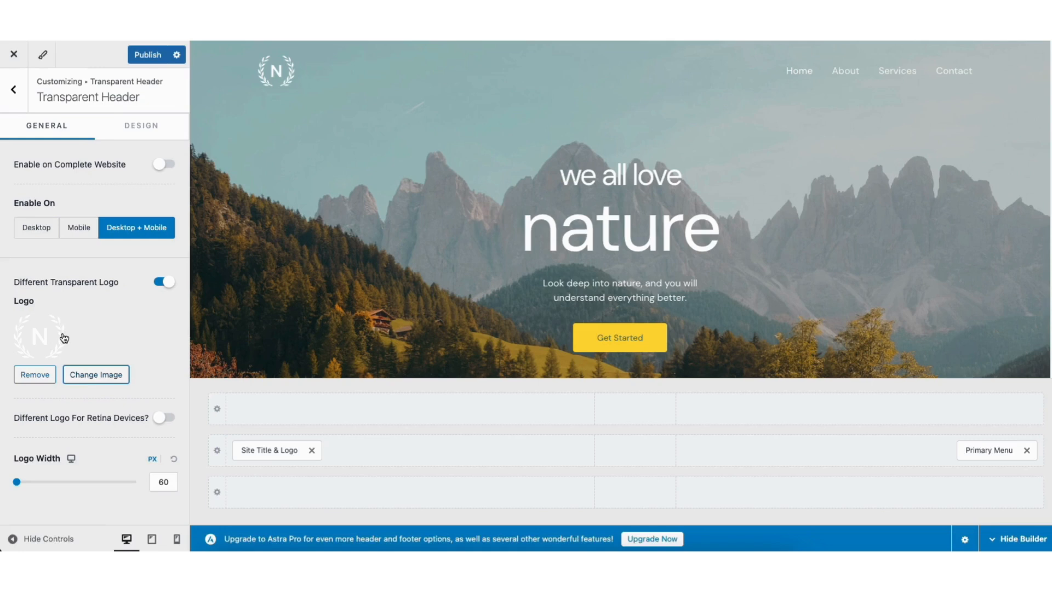
pyautogui.click(135, 129)
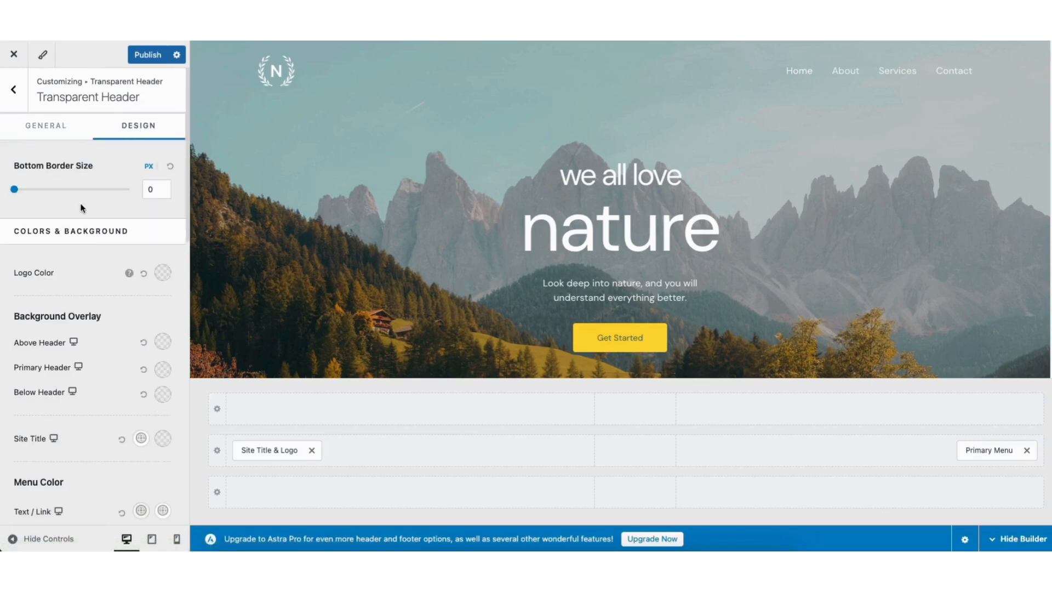
pyautogui.click(14, 90)
pyautogui.click(15, 92)
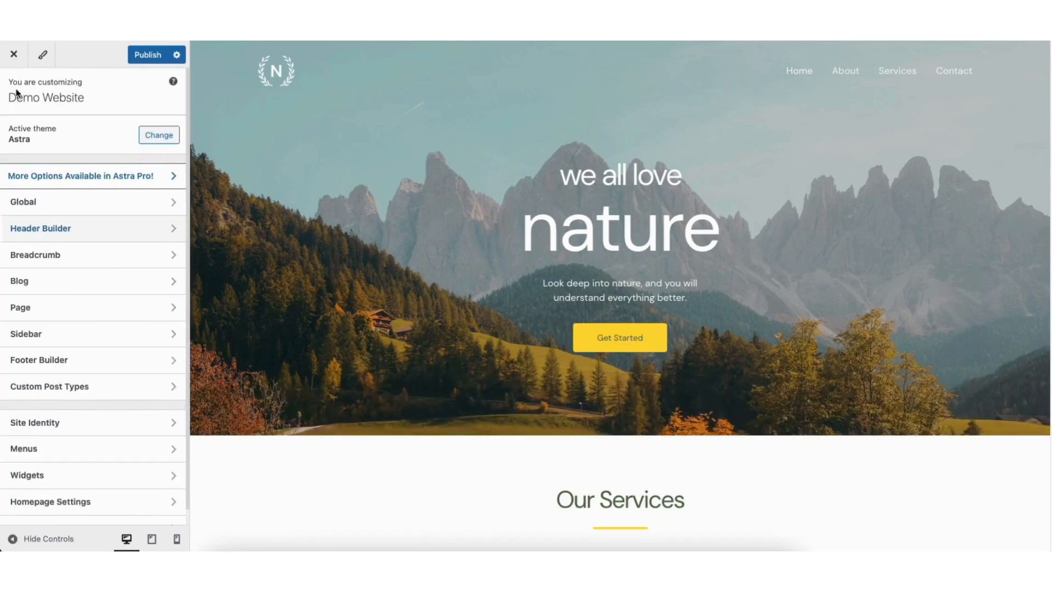
# - Review the Site Identity options, including the logo, site title and tagline settings, and return to the main customizer list
pyautogui.click(30, 422)
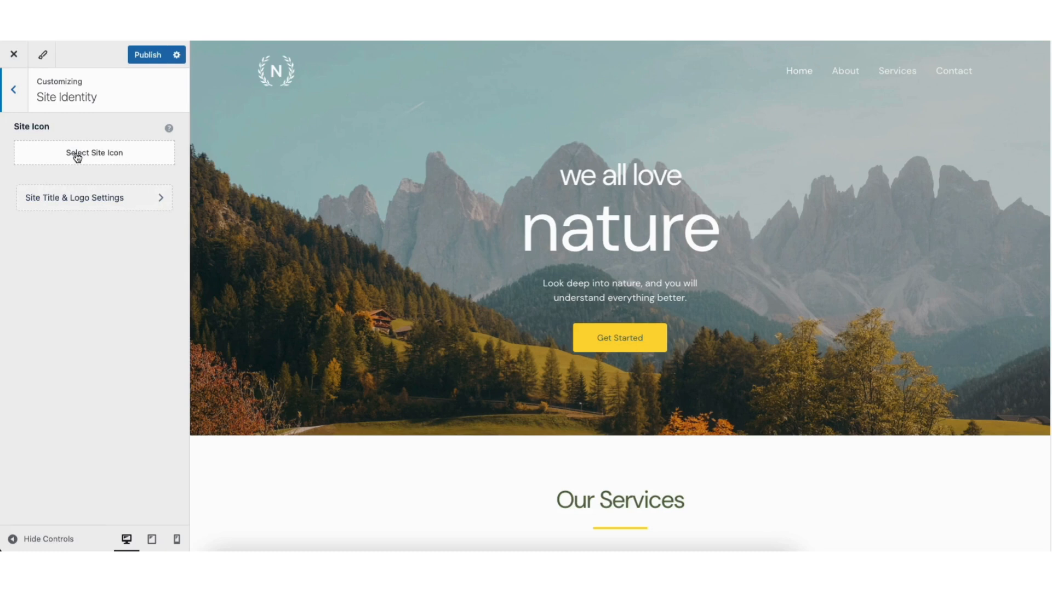
pyautogui.click(77, 198)
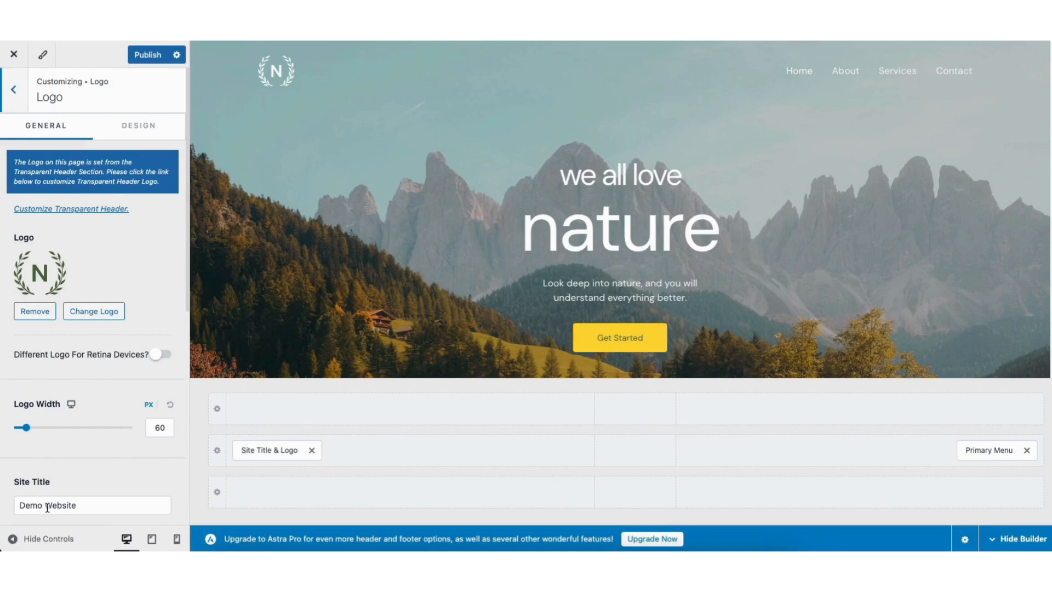
pyautogui.moveTo(185, 313); pyautogui.dragTo(184, 379)
pyautogui.scroll(-5, 183, 379)
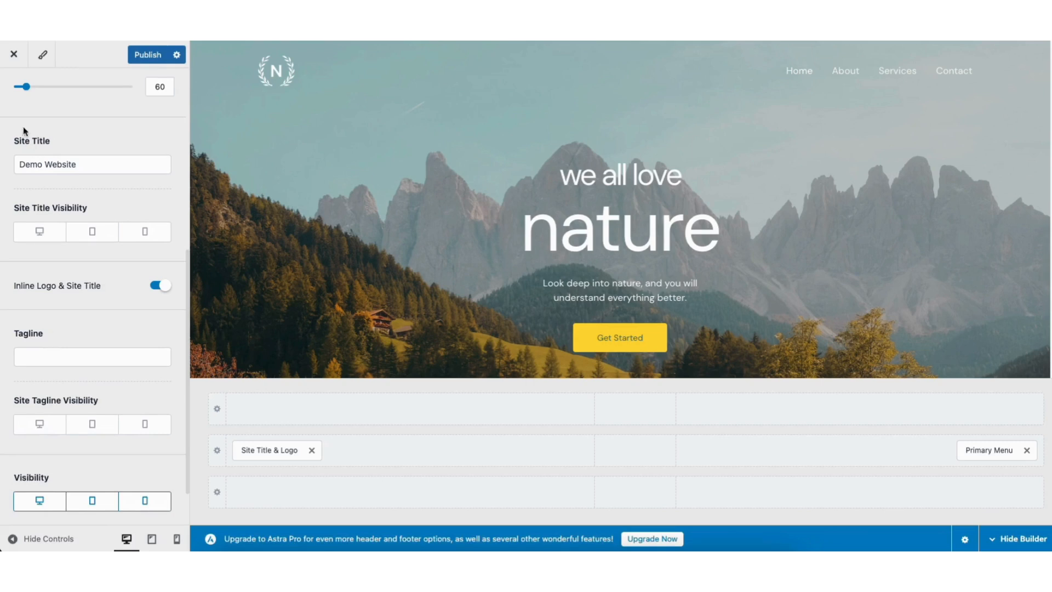
pyautogui.moveTo(192, 305); pyautogui.dragTo(66, 106)
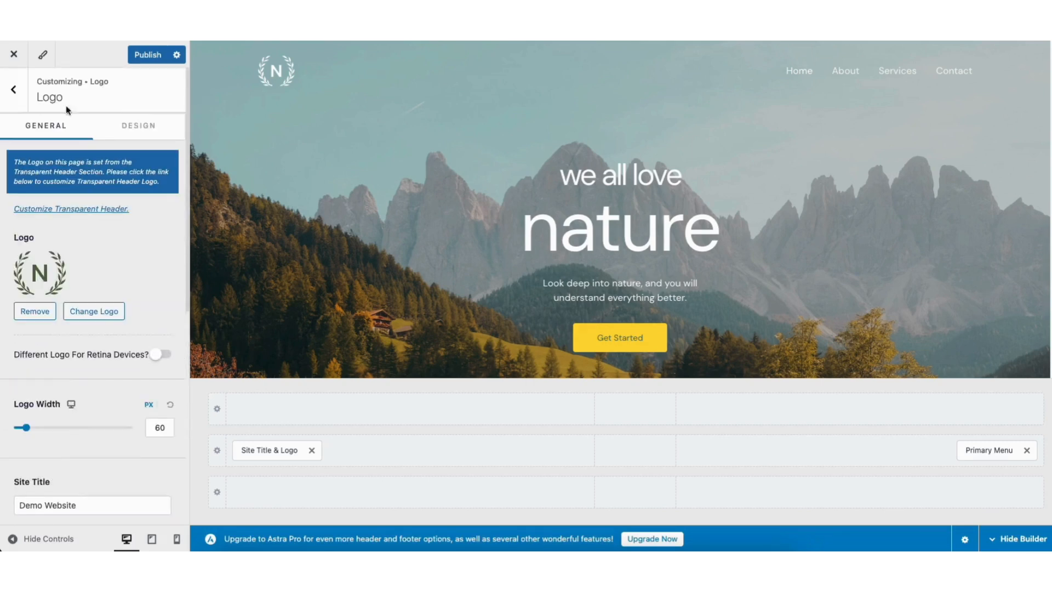
pyautogui.click(15, 91)
pyautogui.click(15, 92)
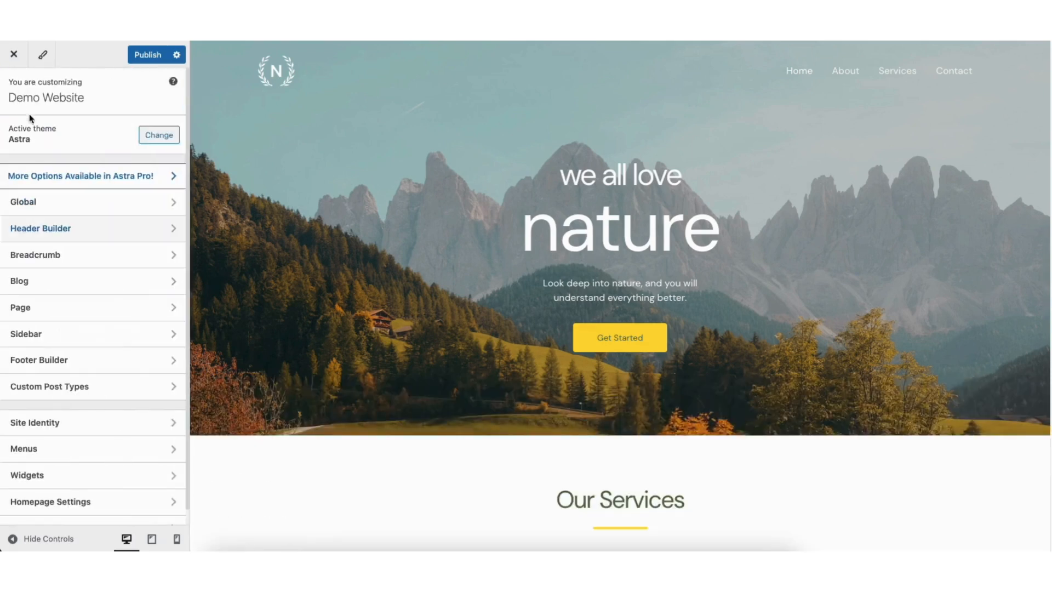
# - Review the theme's global Typography, Colors and Buttons settings
pyautogui.click(51, 204)
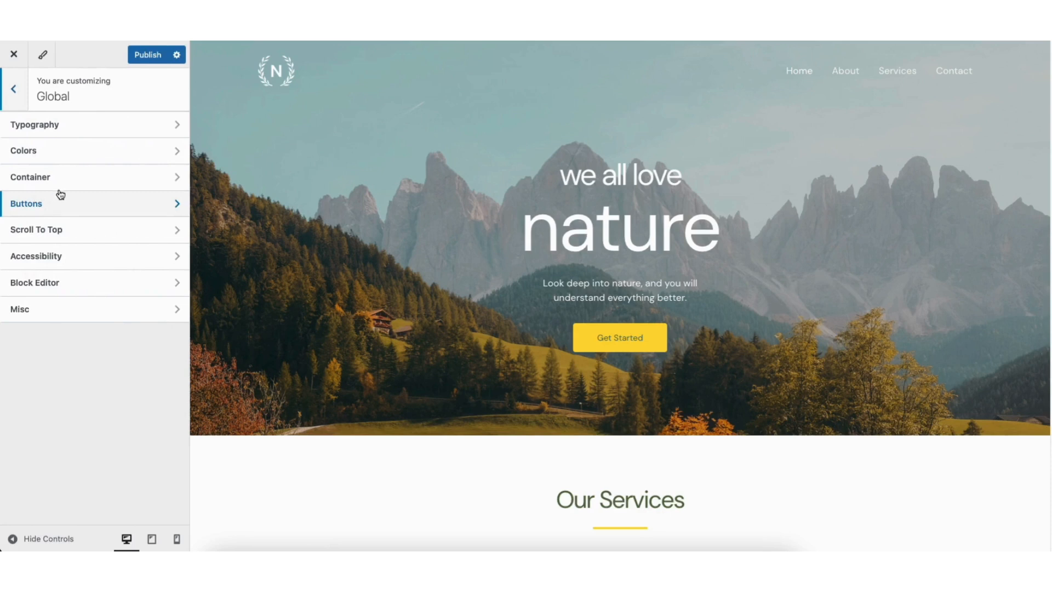
pyautogui.click(83, 129)
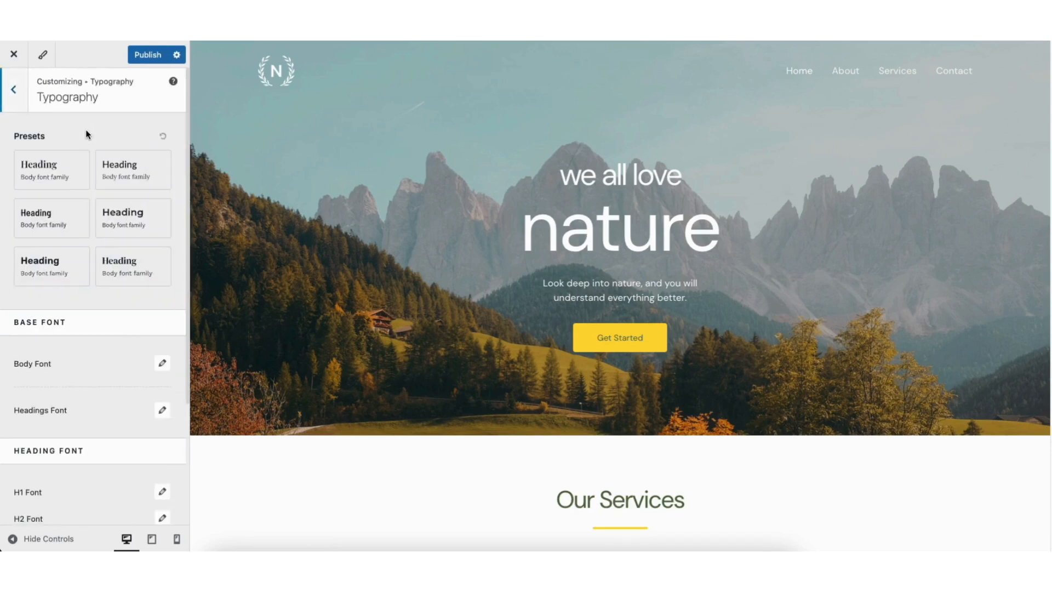
pyautogui.click(13, 90)
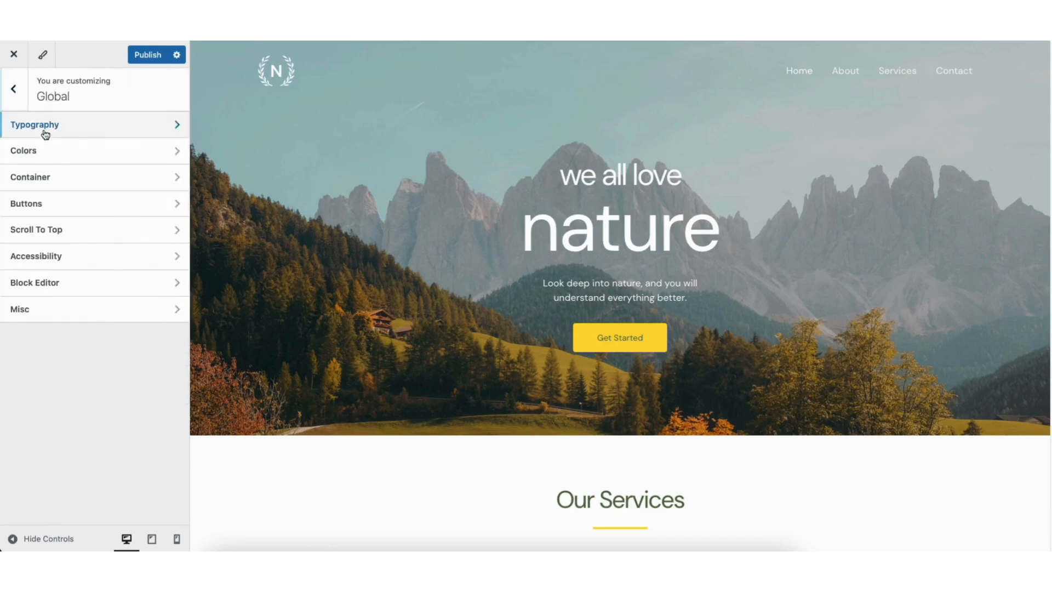
pyautogui.click(51, 150)
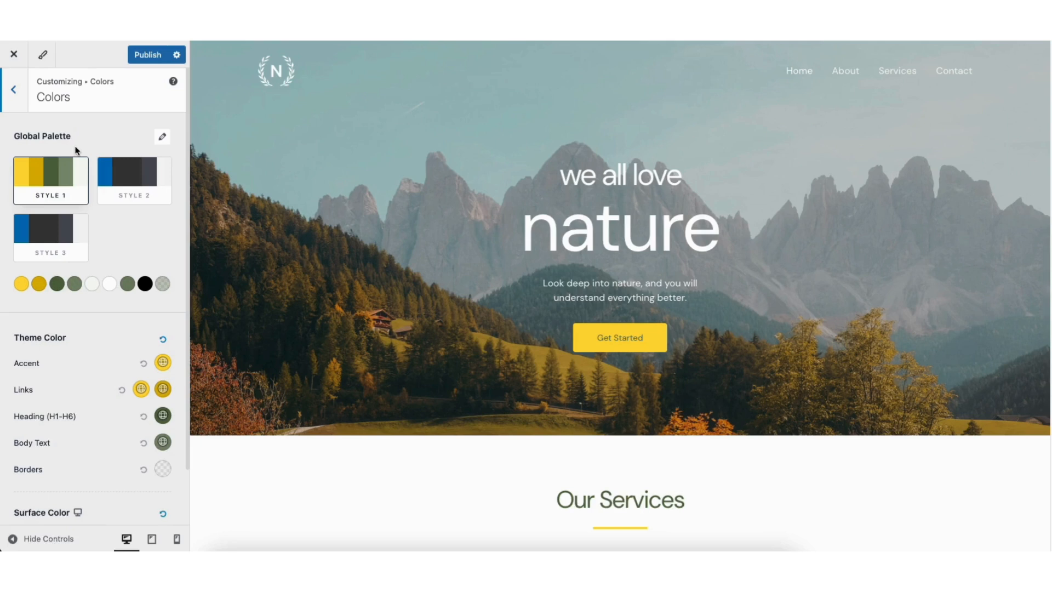
pyautogui.click(14, 90)
pyautogui.click(42, 203)
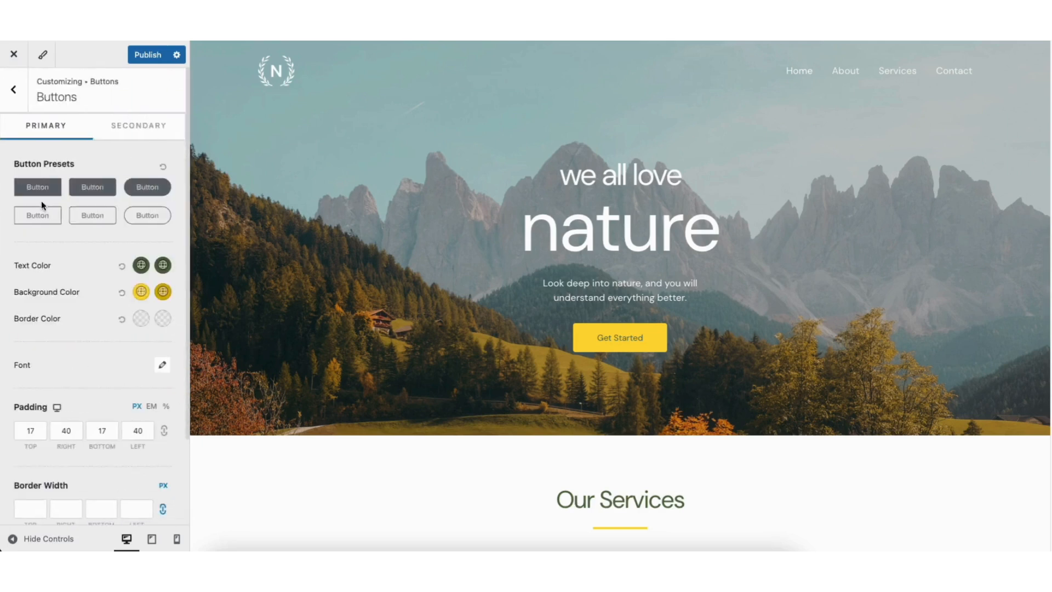